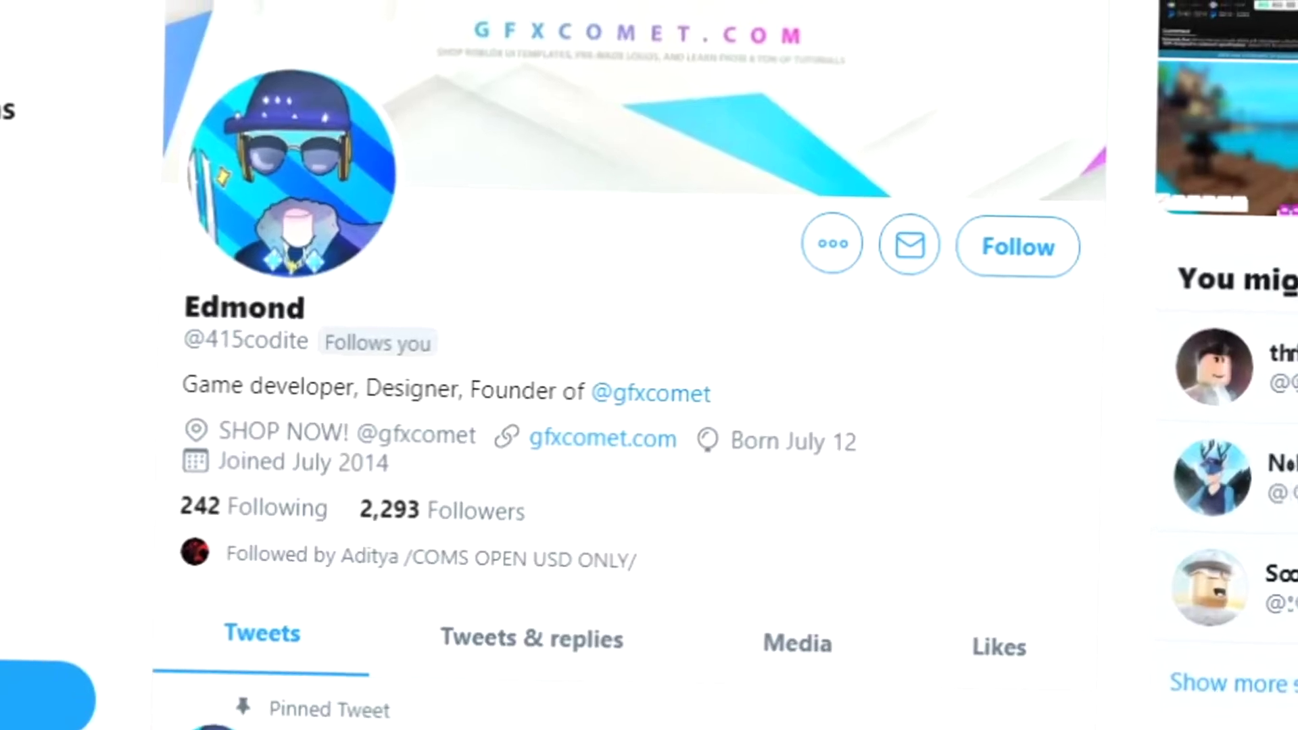
- Follow the designer's and GFX COMET's Twitter profiles and turn on notifications for both
{"action": "left_click", "coordinate": [1012, 261]}
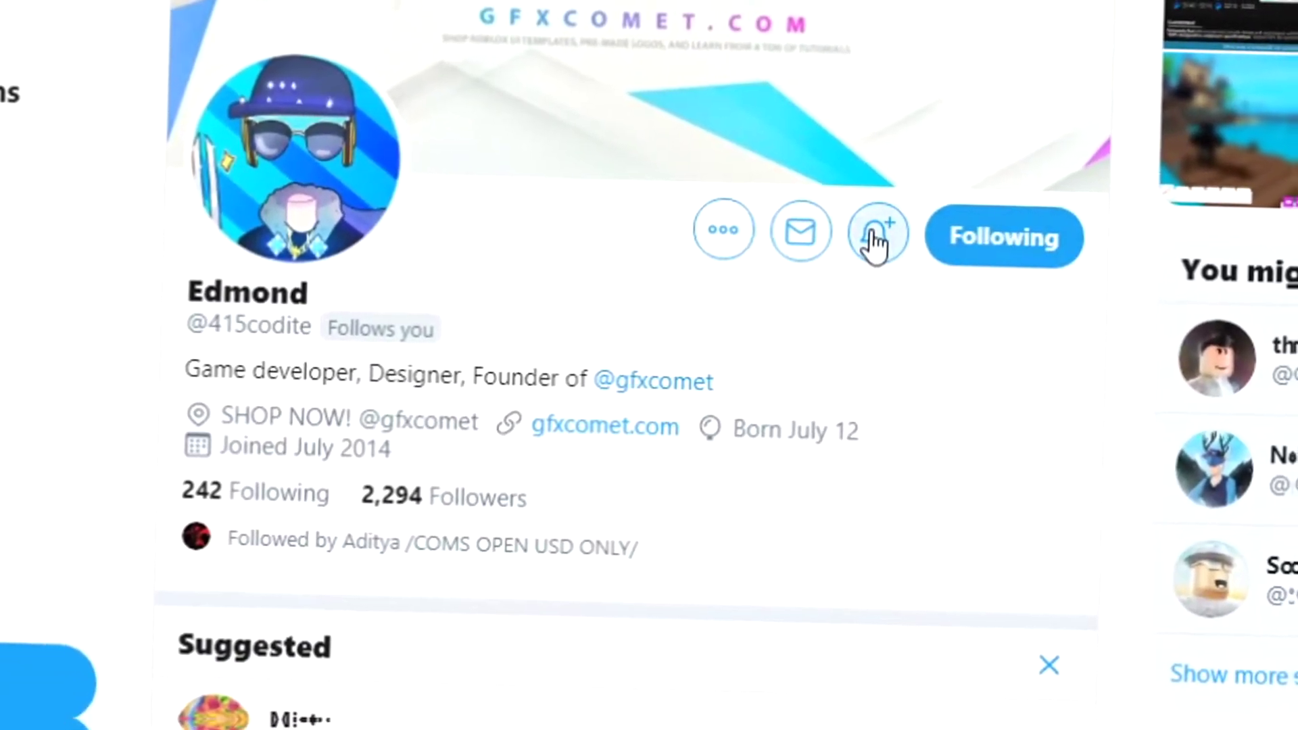
{"action": "left_click", "coordinate": [900, 242]}
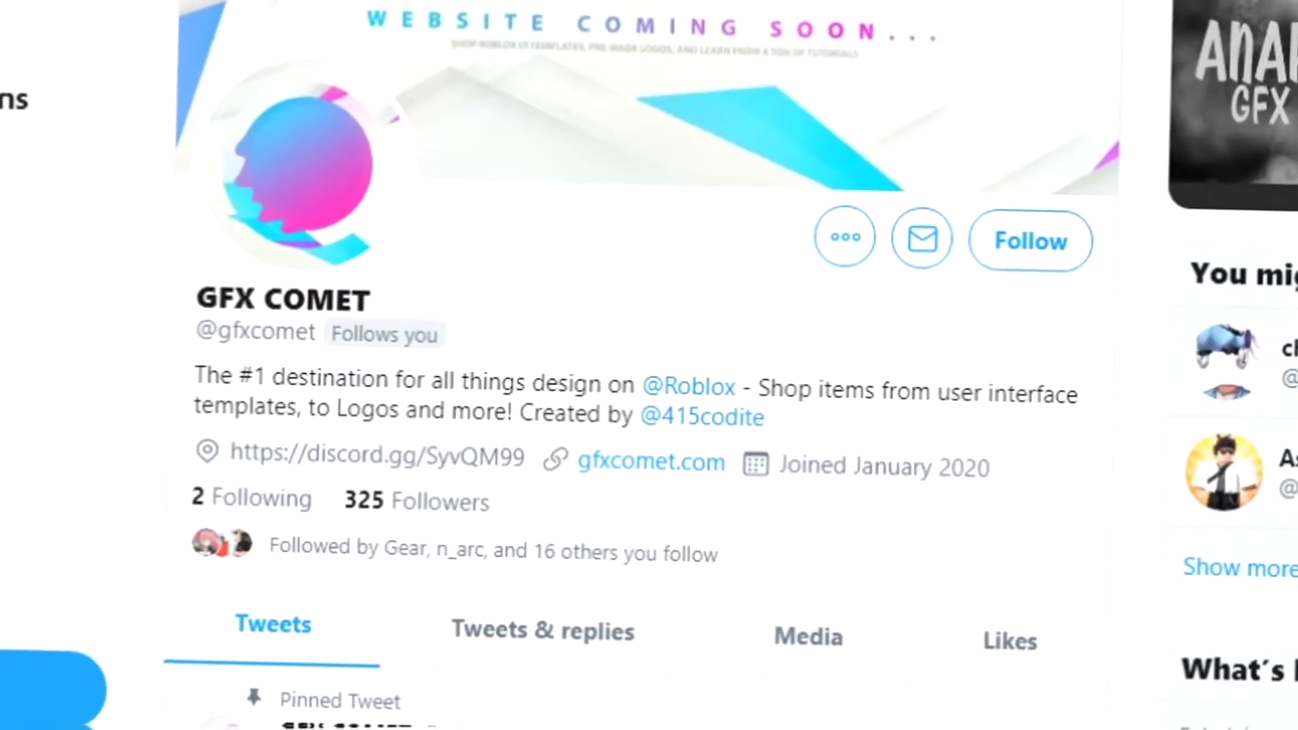
{"action": "left_click", "coordinate": [1031, 254]}
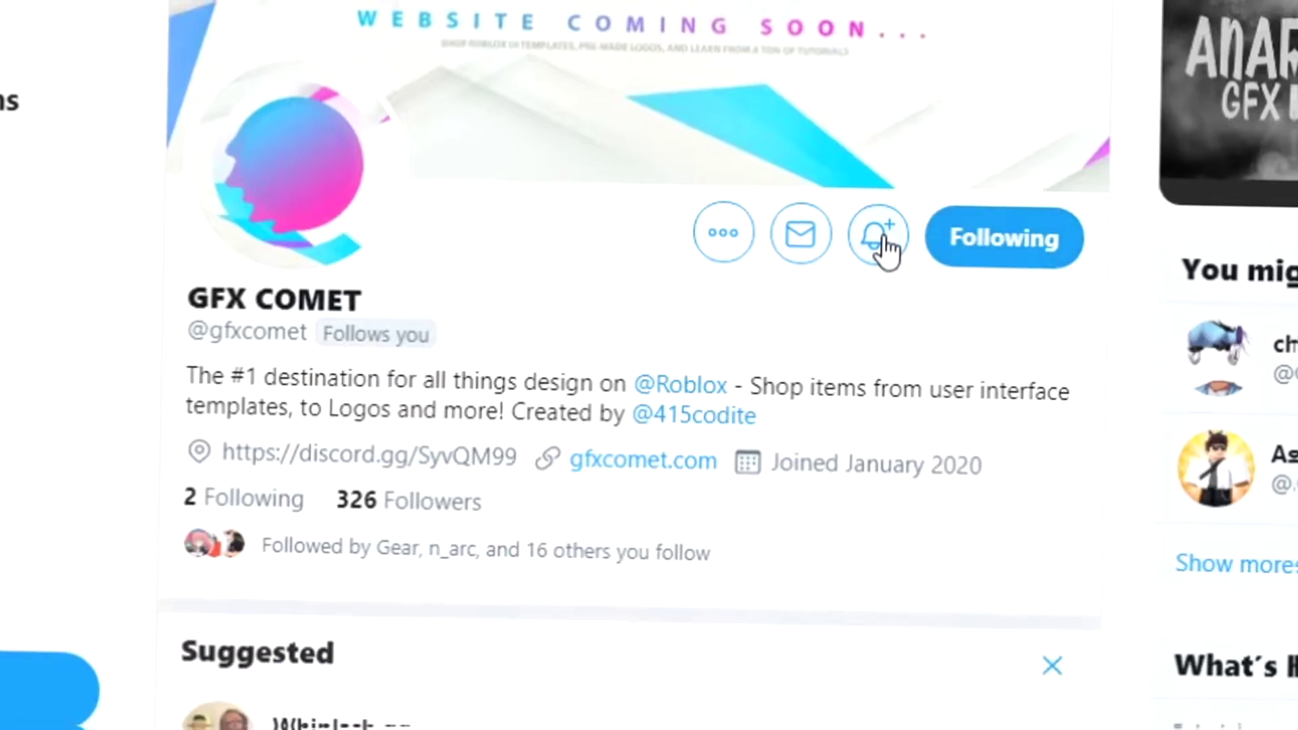
{"action": "left_click", "coordinate": [874, 247]}
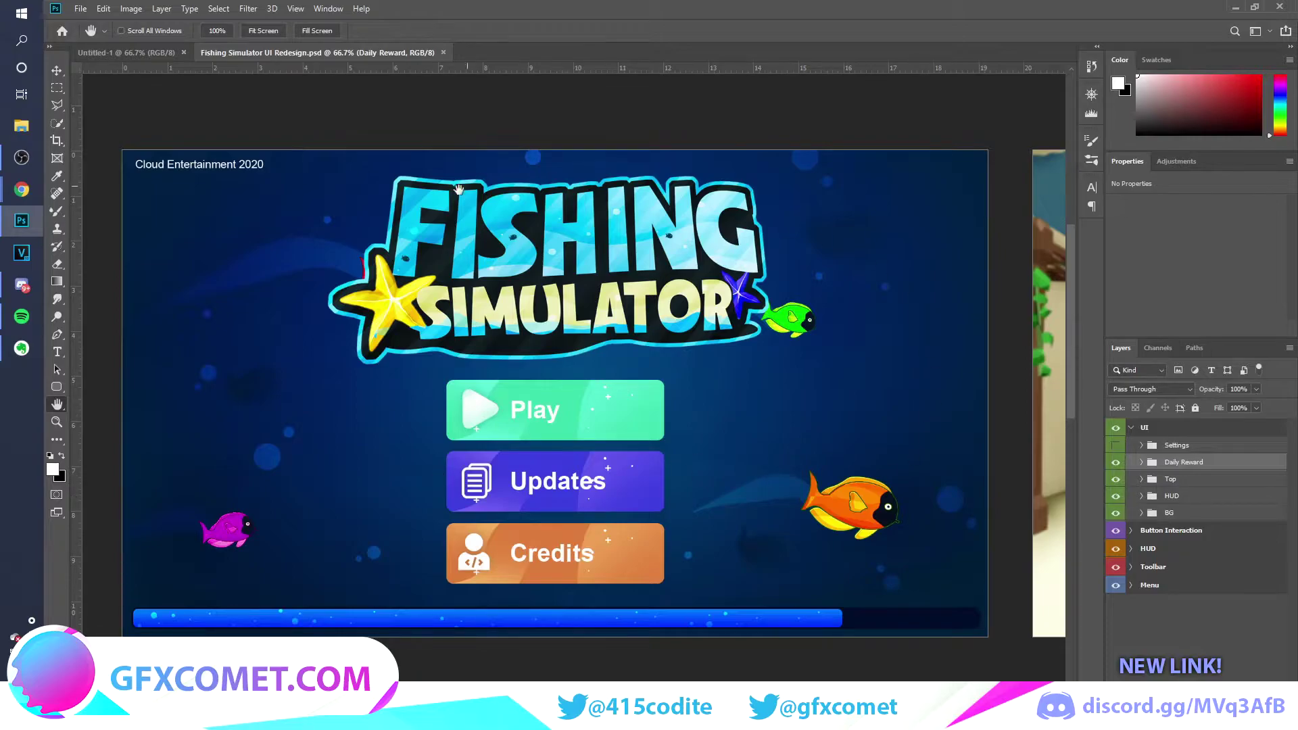
- In the Fishing Simulator UI Redesign document, expand the Menu group and hide its layers from Layer 3 down to Logo
{"action": "left_click", "coordinate": [1114, 585]}
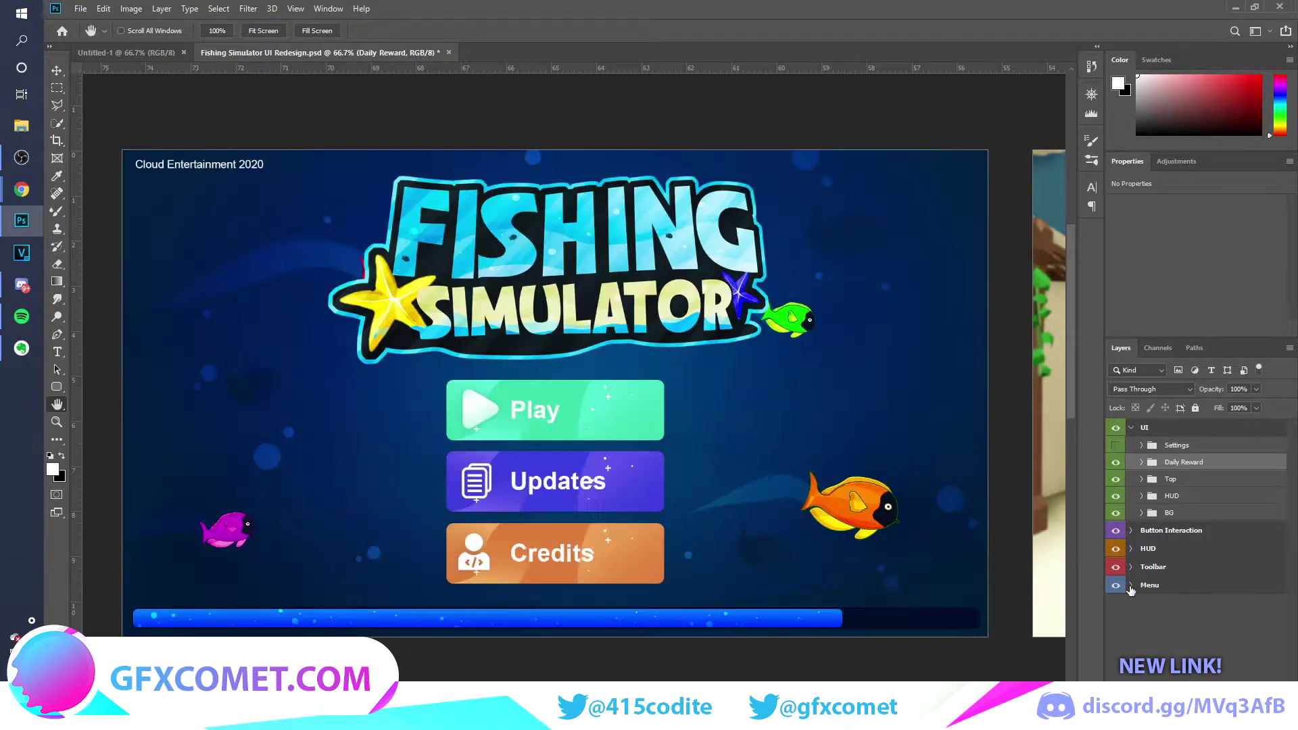
{"action": "left_click", "coordinate": [1130, 585]}
{"action": "scroll", "coordinate": [1231, 569], "scroll_direction": "down", "scroll_amount": 3}
{"action": "left_click_drag", "start_coordinate": [1114, 553], "coordinate": [1119, 607]}
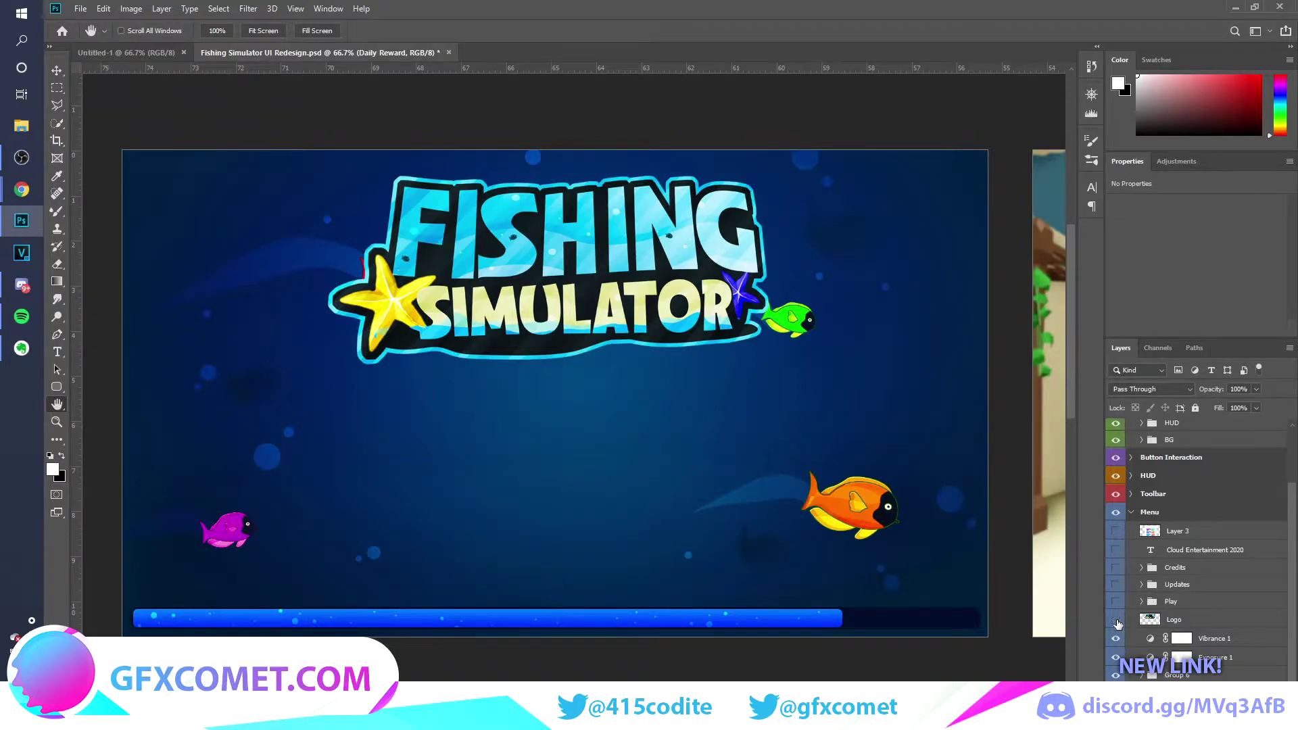
{"action": "left_click", "coordinate": [1117, 621]}
{"action": "scroll", "coordinate": [1200, 622], "scroll_direction": "down", "scroll_amount": 1}
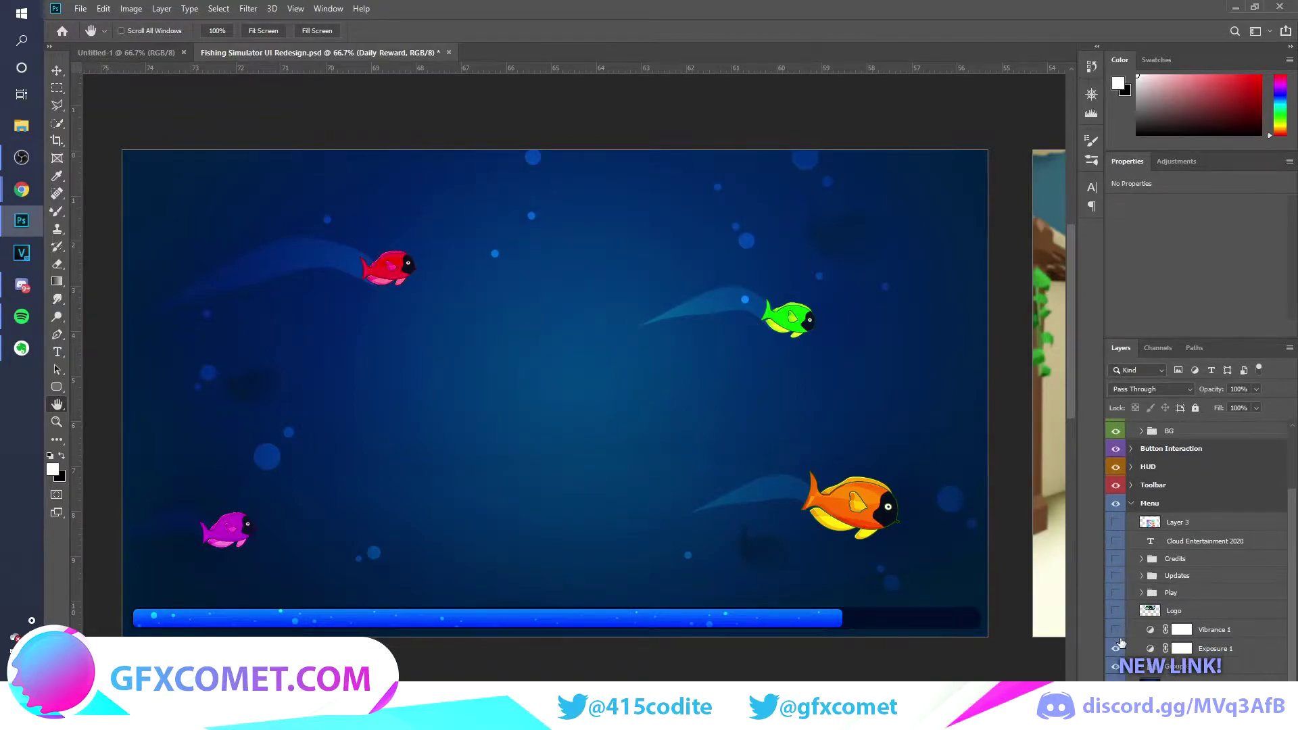
- Hide the loading-bar group in the Menu group and toggle the Exposure 1 and Vibrance 1 adjustments to compare their effect
{"action": "left_click", "coordinate": [1115, 665]}
{"action": "left_click", "coordinate": [1114, 652]}
{"action": "left_click", "coordinate": [1116, 629]}
{"action": "left_click", "coordinate": [1116, 632]}
{"action": "left_click", "coordinate": [1115, 648]}
{"action": "left_click", "coordinate": [1116, 648]}
{"action": "left_click", "coordinate": [1116, 634]}
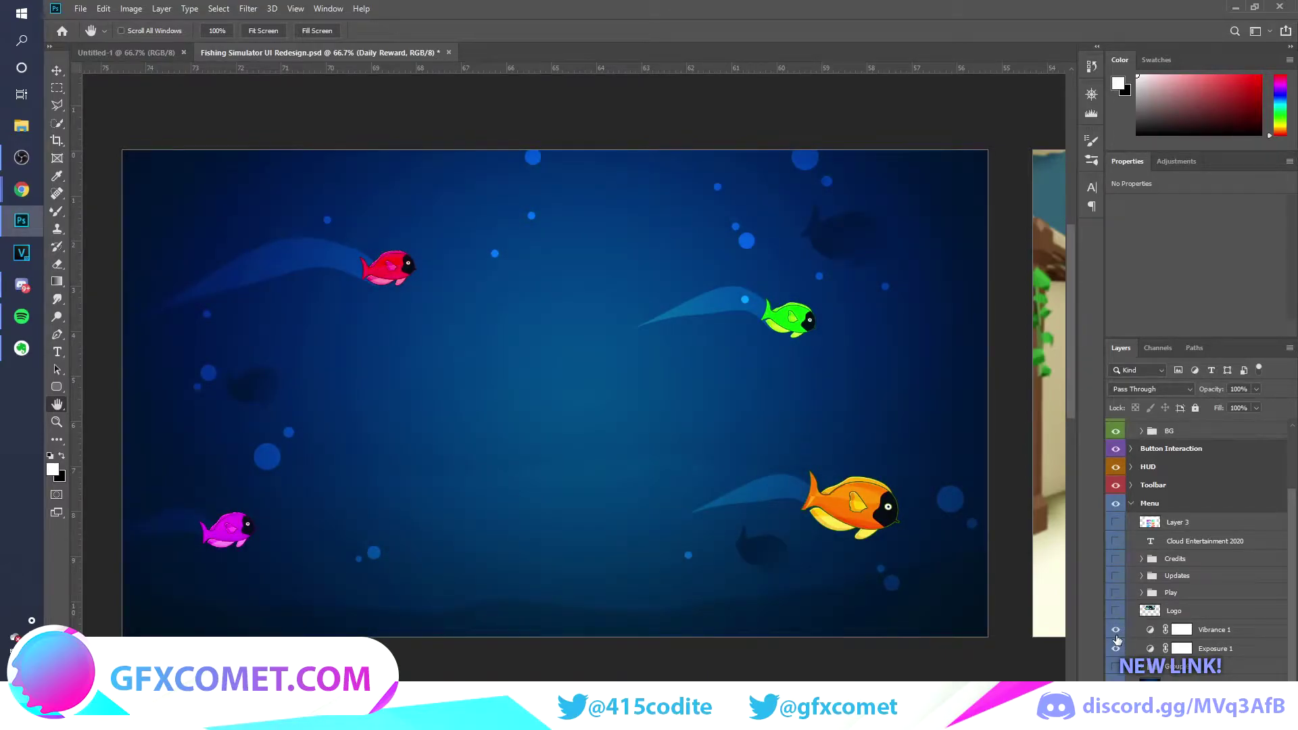
- In the Untitled-1 document, set the foreground colour to #1f1f1f and fill the Background layer with it
{"action": "left_click", "coordinate": [126, 52]}
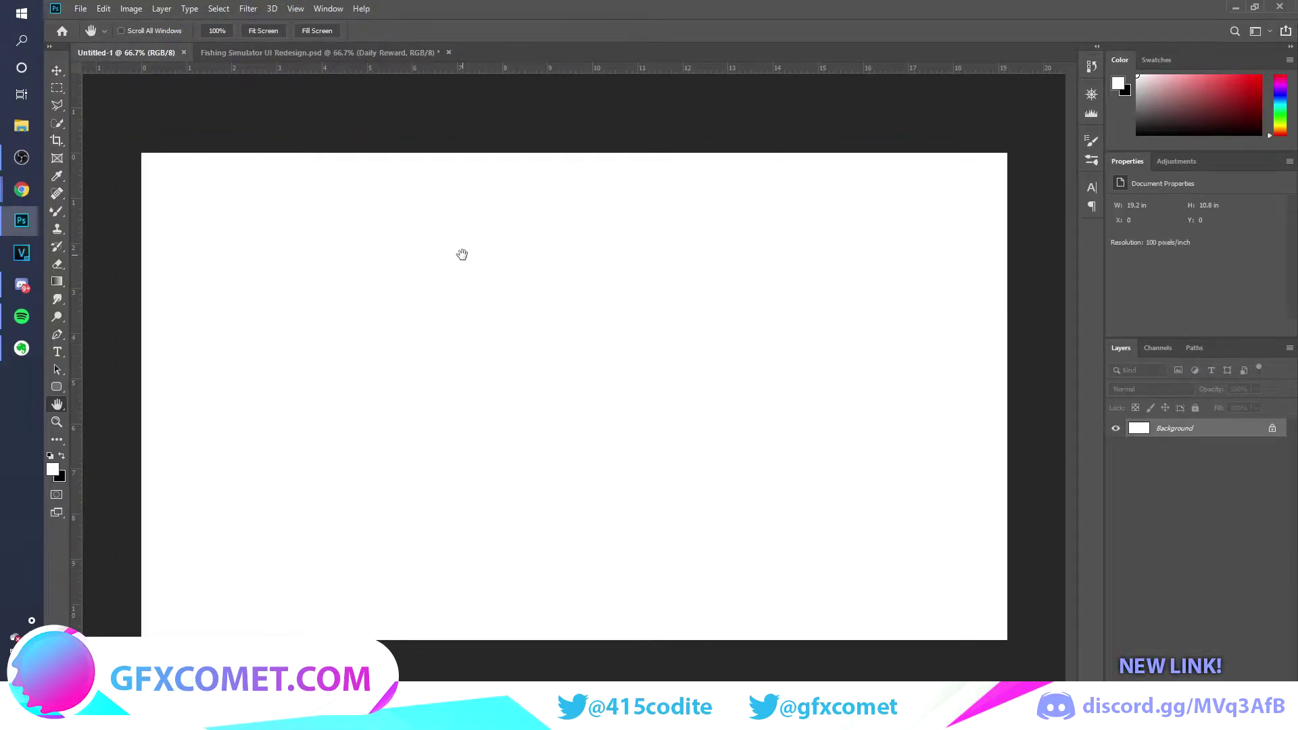
{"action": "left_click", "coordinate": [53, 469]}
{"action": "left_click_drag", "start_coordinate": [976, 379], "coordinate": [907, 369]}
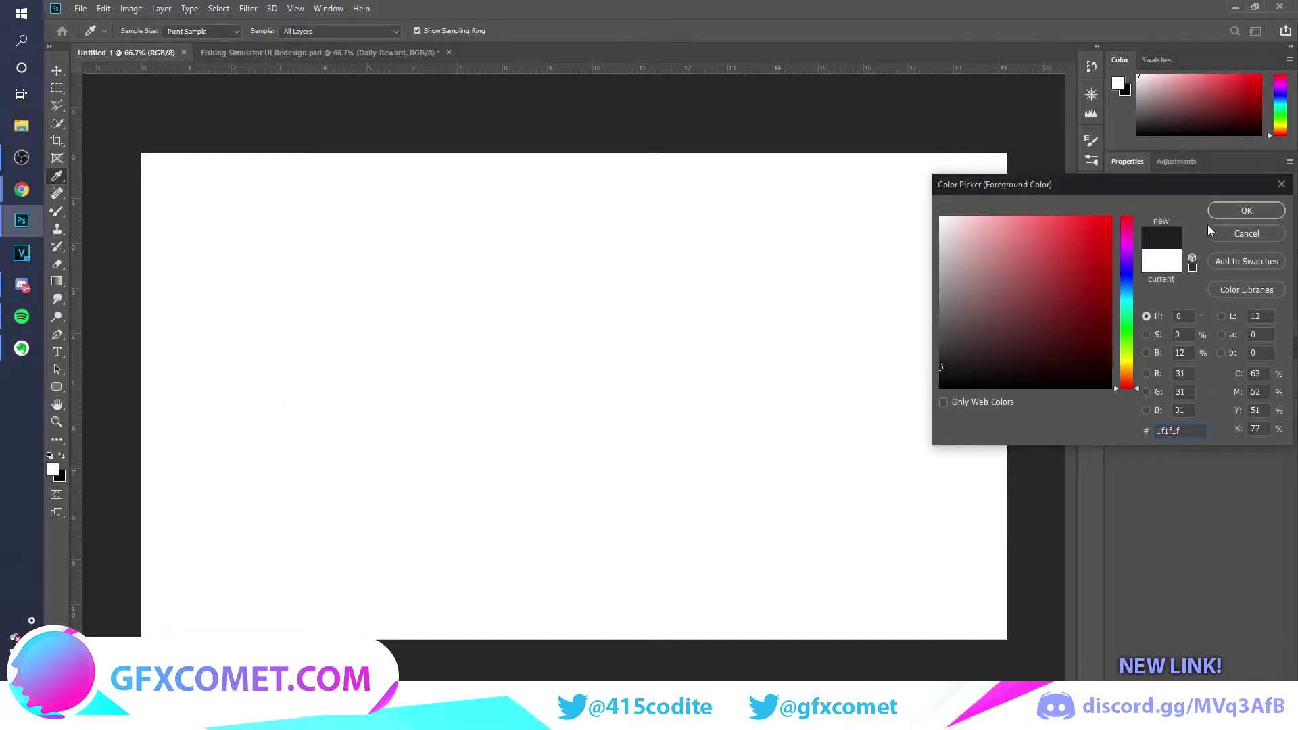
{"action": "key", "text": "Return"}
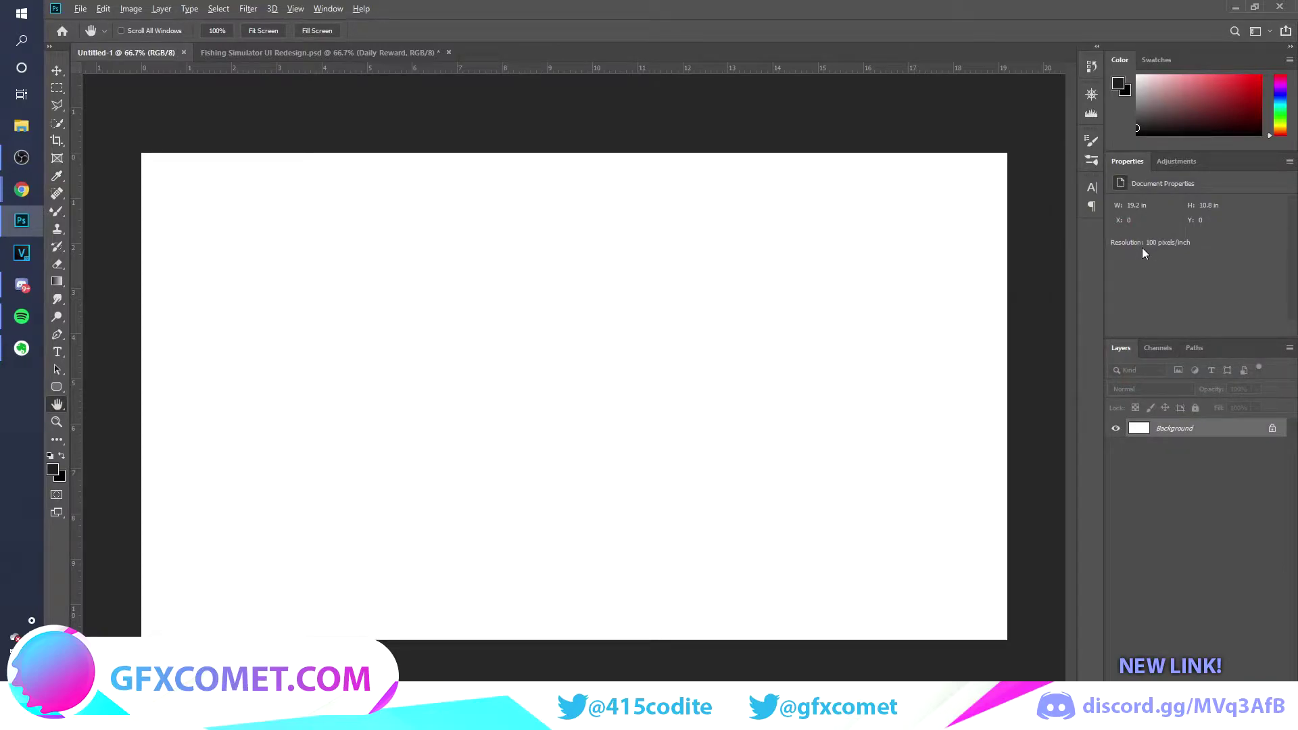
{"action": "key", "text": "alt+BackSpace"}
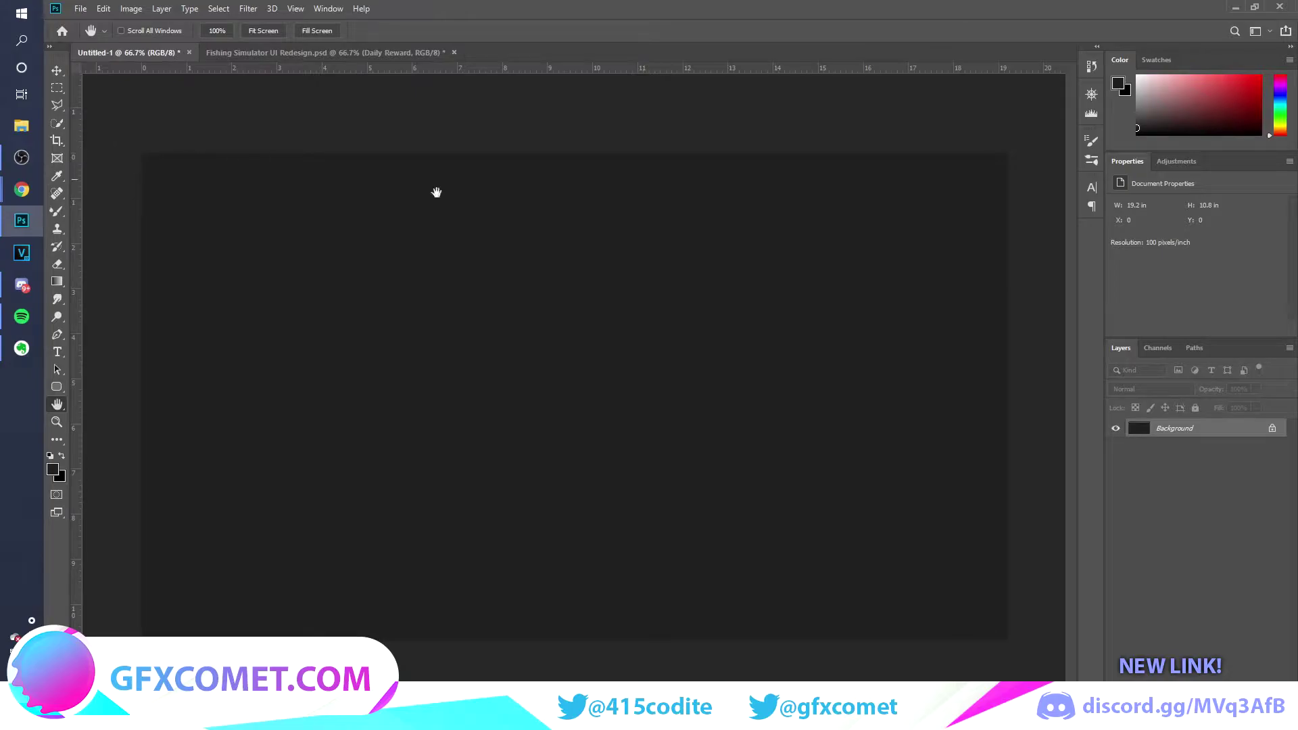
- Add a new layer and draw a circle about 728 px in diameter near the middle of the canvas with the Ellipse tool
{"action": "left_click", "coordinate": [57, 386]}
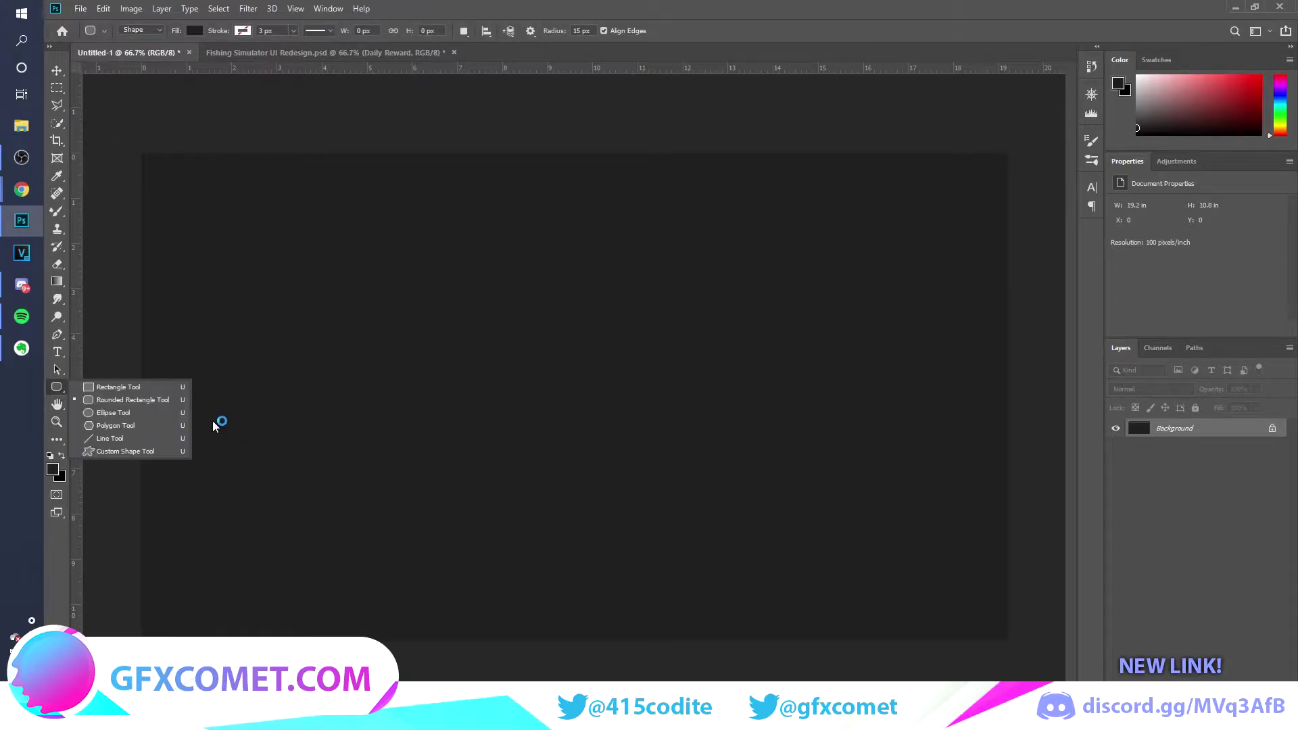
{"action": "left_click", "coordinate": [163, 414]}
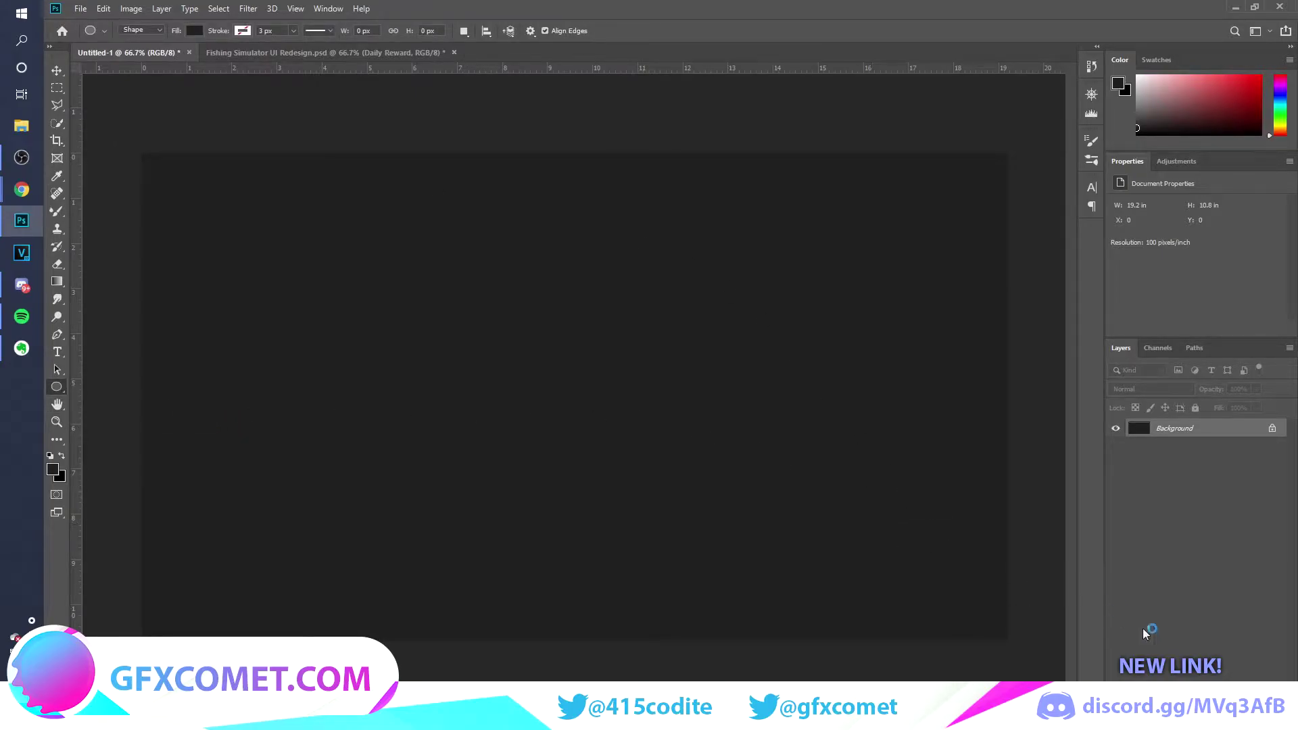
{"action": "left_click", "coordinate": [1259, 720]}
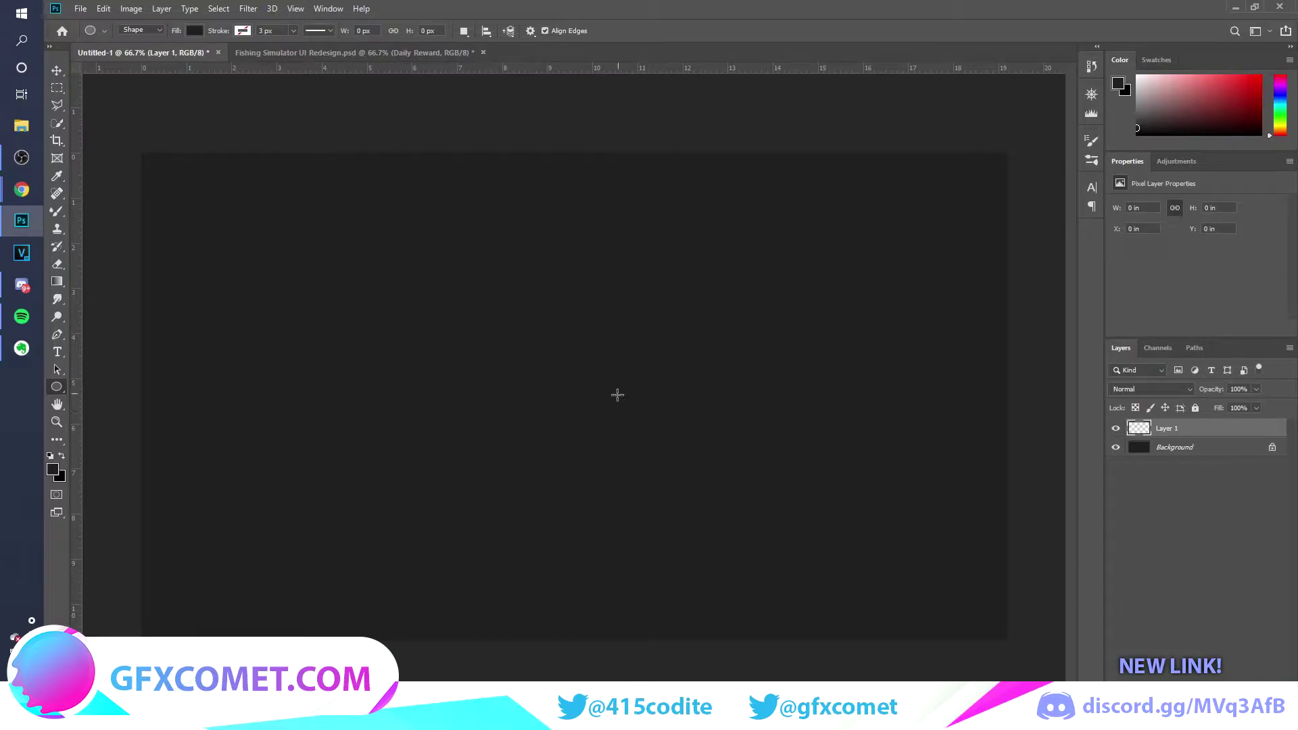
{"action": "left_click_drag", "start_coordinate": [615, 400], "coordinate": [872, 236]}
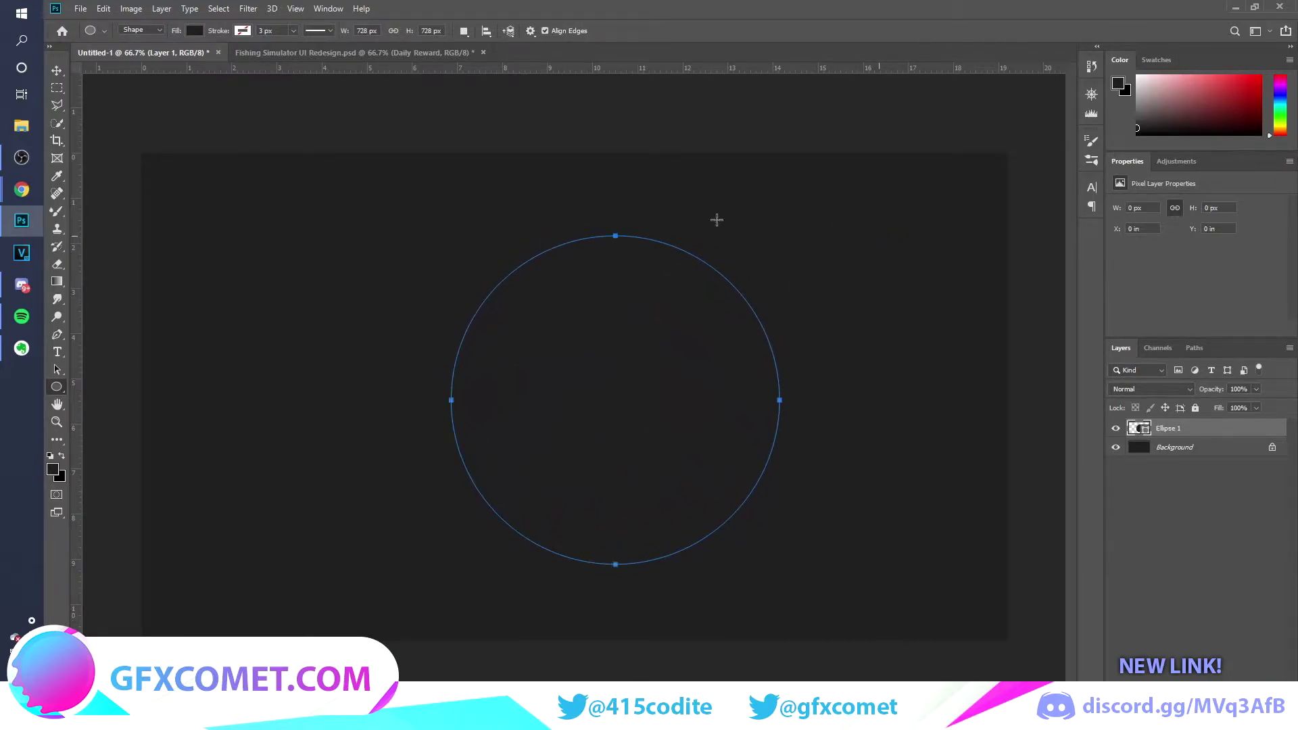
- Change the circle's fill to light grey #c9c9c9
{"action": "left_click", "coordinate": [194, 30]}
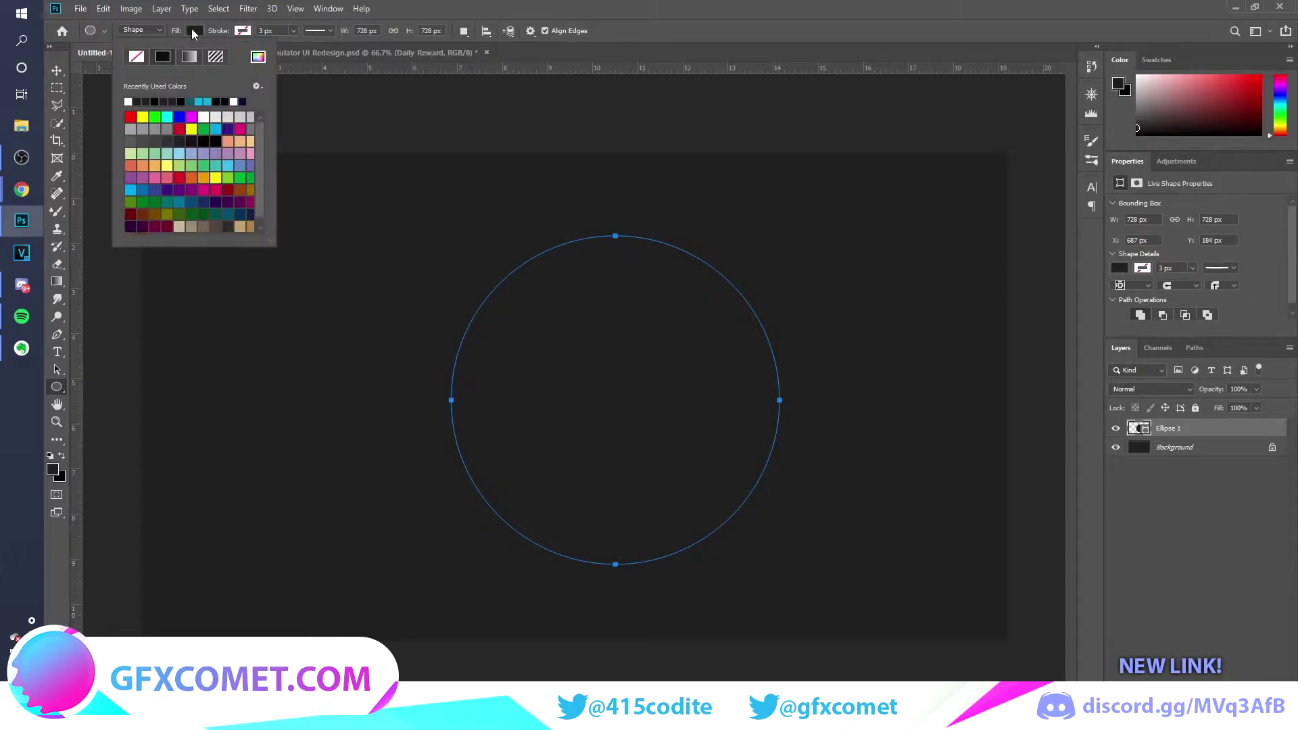
{"action": "left_click", "coordinate": [258, 56]}
{"action": "left_click_drag", "start_coordinate": [939, 271], "coordinate": [919, 252]}
{"action": "left_click", "coordinate": [1267, 207]}
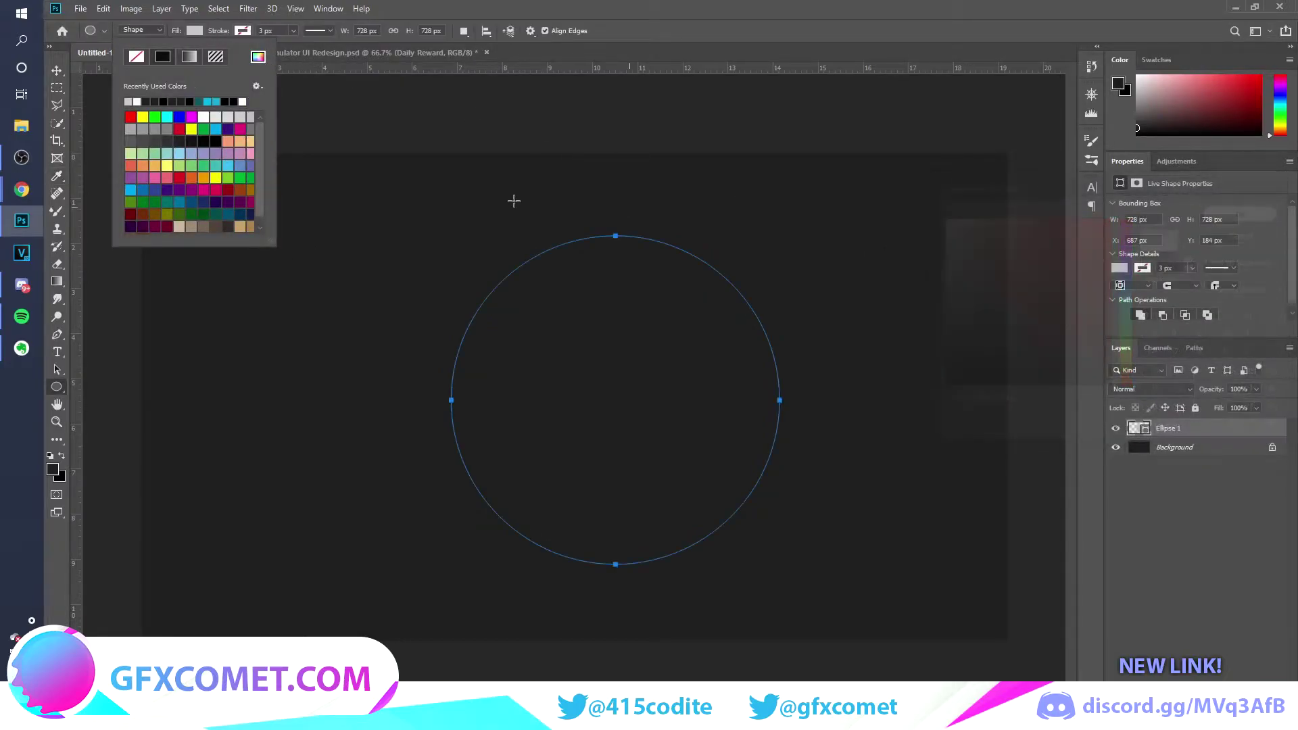
- Scale the grey circle down to about 619 px and move it to the upper middle of the canvas
{"action": "left_click", "coordinate": [57, 70]}
{"action": "left_click_drag", "start_coordinate": [804, 336], "coordinate": [753, 333]}
{"action": "key", "text": "ctrl+t"}
{"action": "left_click_drag", "start_coordinate": [731, 236], "coordinate": [703, 255]}
{"action": "key", "text": "Escape"}
{"action": "key", "text": "ctrl+t"}
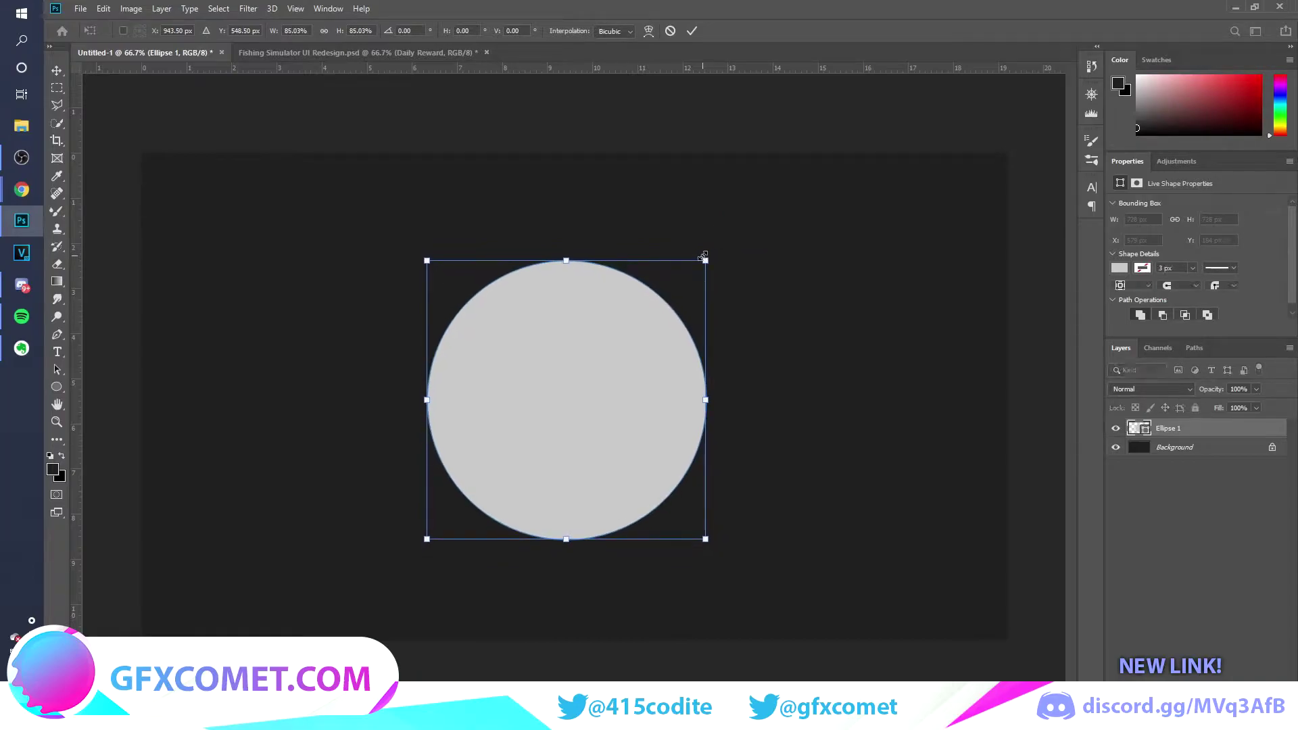
{"action": "key", "text": "Return"}
{"action": "left_click_drag", "start_coordinate": [666, 346], "coordinate": [753, 278]}
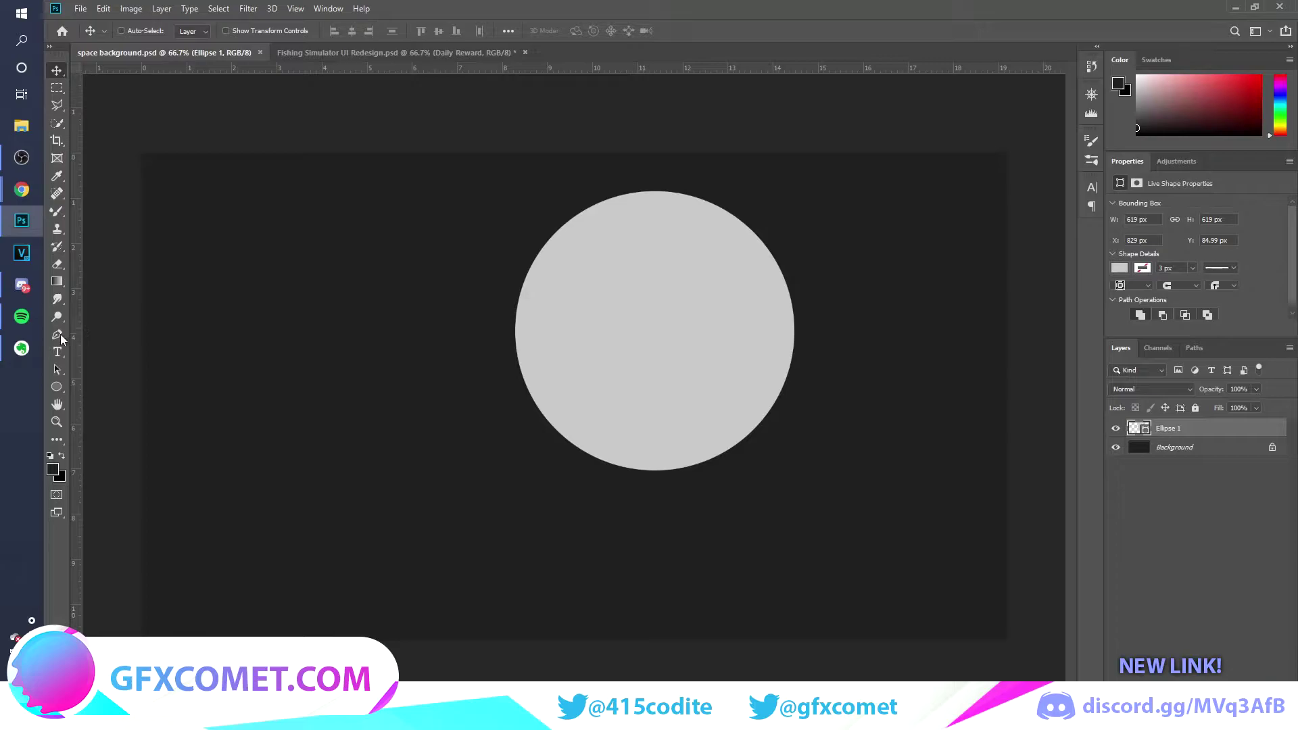
- Pick the Pen tool and add a new layer clipped to the grey circle
{"action": "left_click", "coordinate": [57, 335]}
{"action": "key", "text": "ctrl+shift+alt+n"}
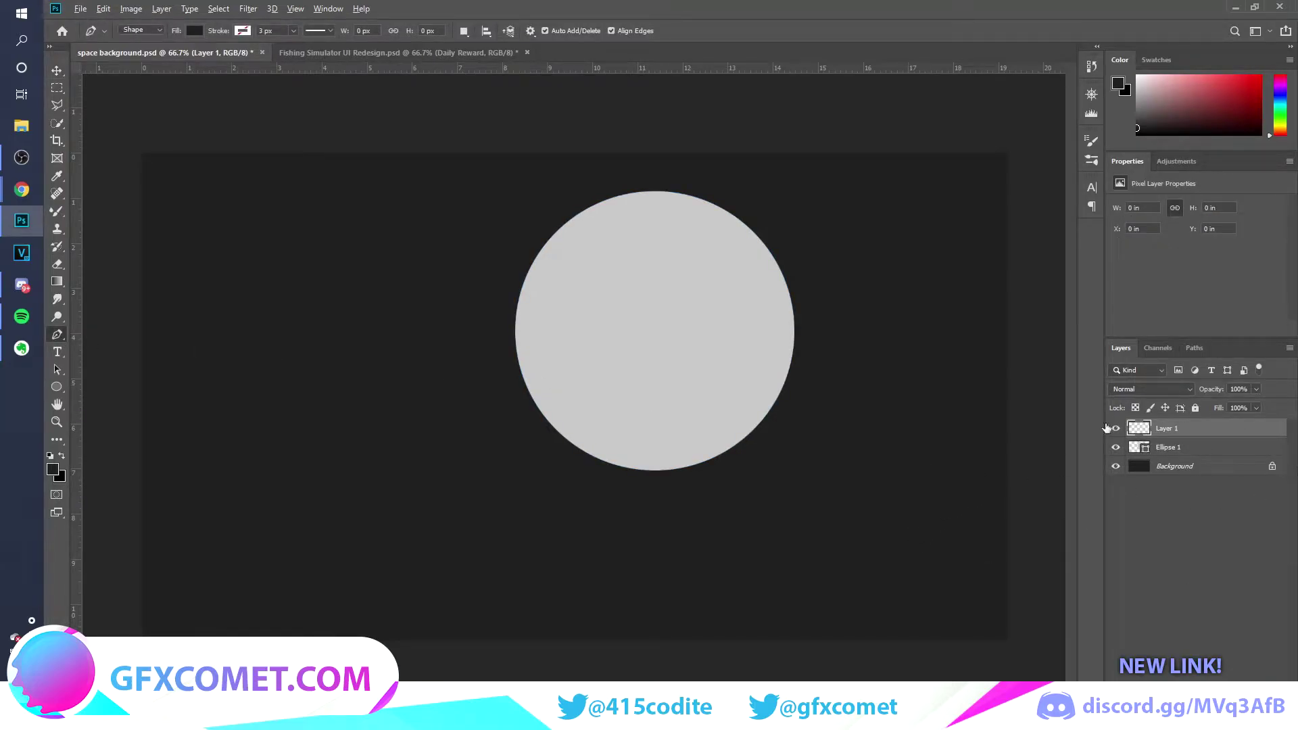
{"action": "left_click", "coordinate": [1171, 430], "text": "alt"}
- Draw a closed shadow shape with a curved inner edge along the circle's right side, extending beyond its outline
{"action": "left_click", "coordinate": [713, 198]}
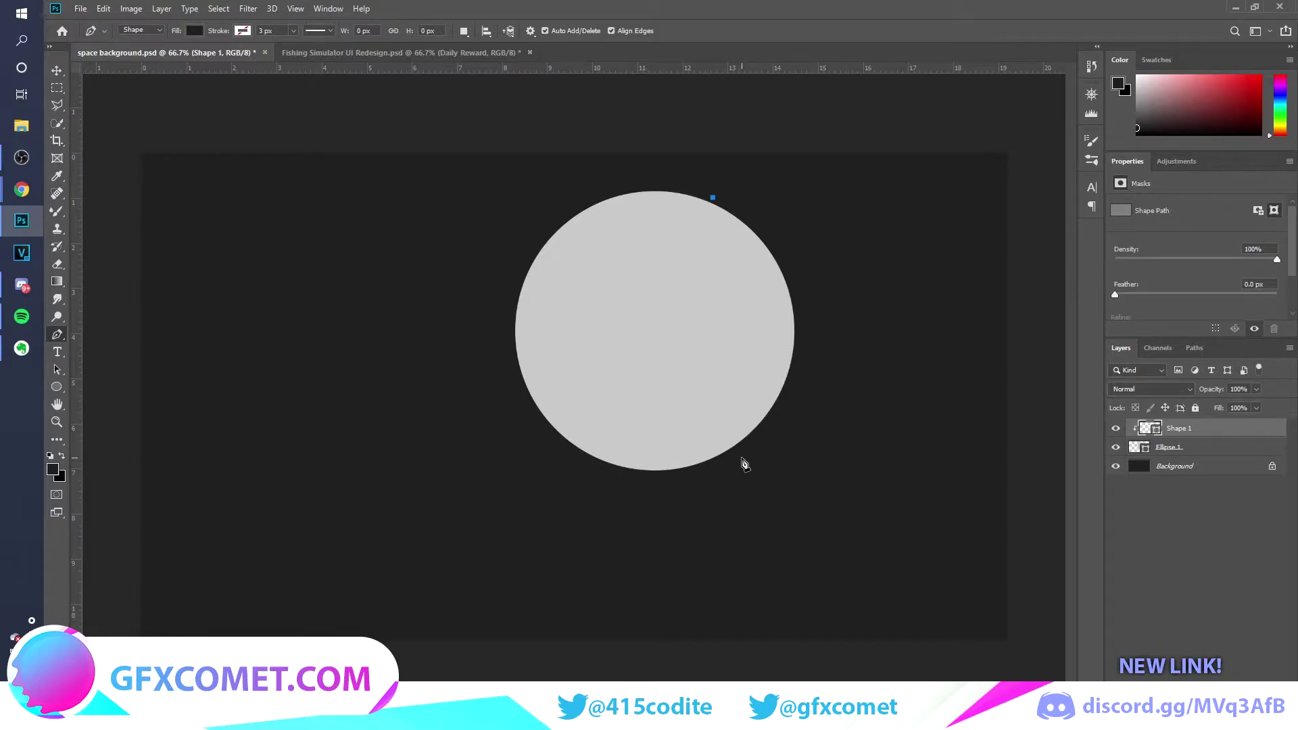
{"action": "left_click_drag", "start_coordinate": [740, 456], "coordinate": [648, 616]}
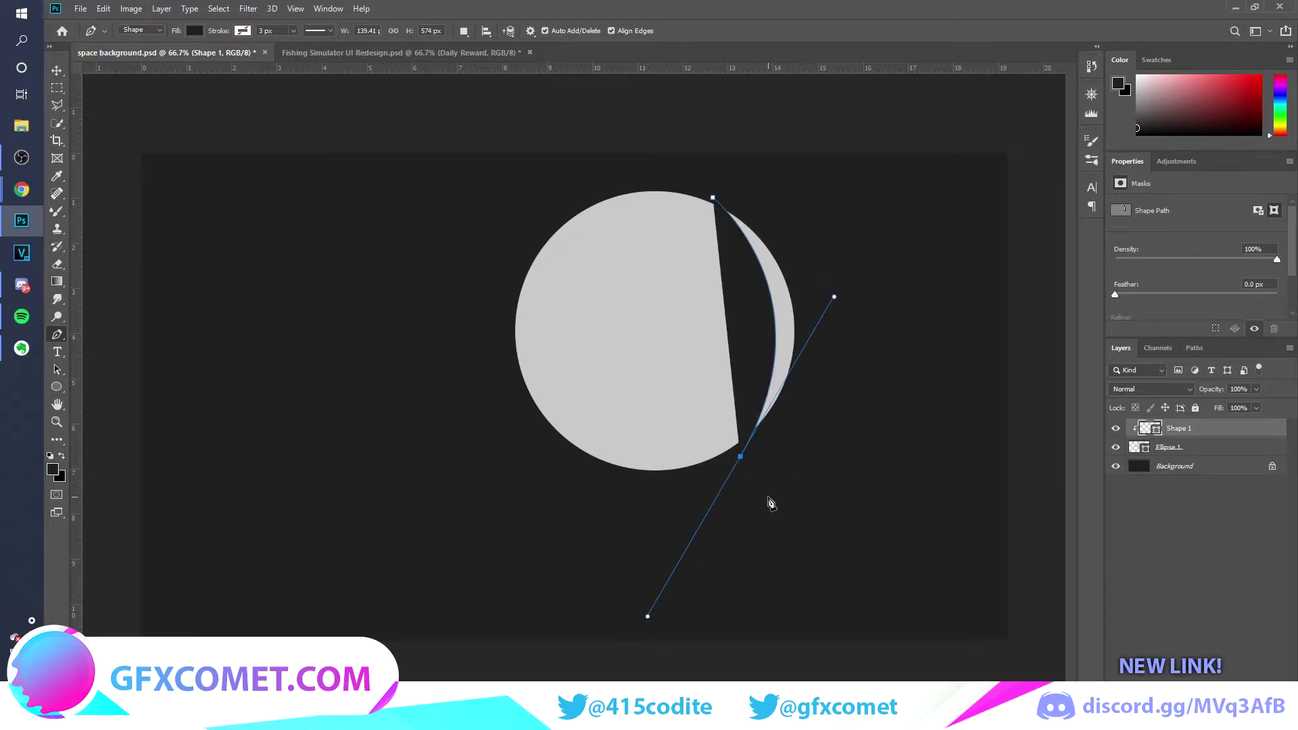
{"action": "left_click", "coordinate": [846, 474]}
{"action": "left_click", "coordinate": [868, 253]}
{"action": "left_click", "coordinate": [743, 184]}
{"action": "left_click", "coordinate": [712, 198]}
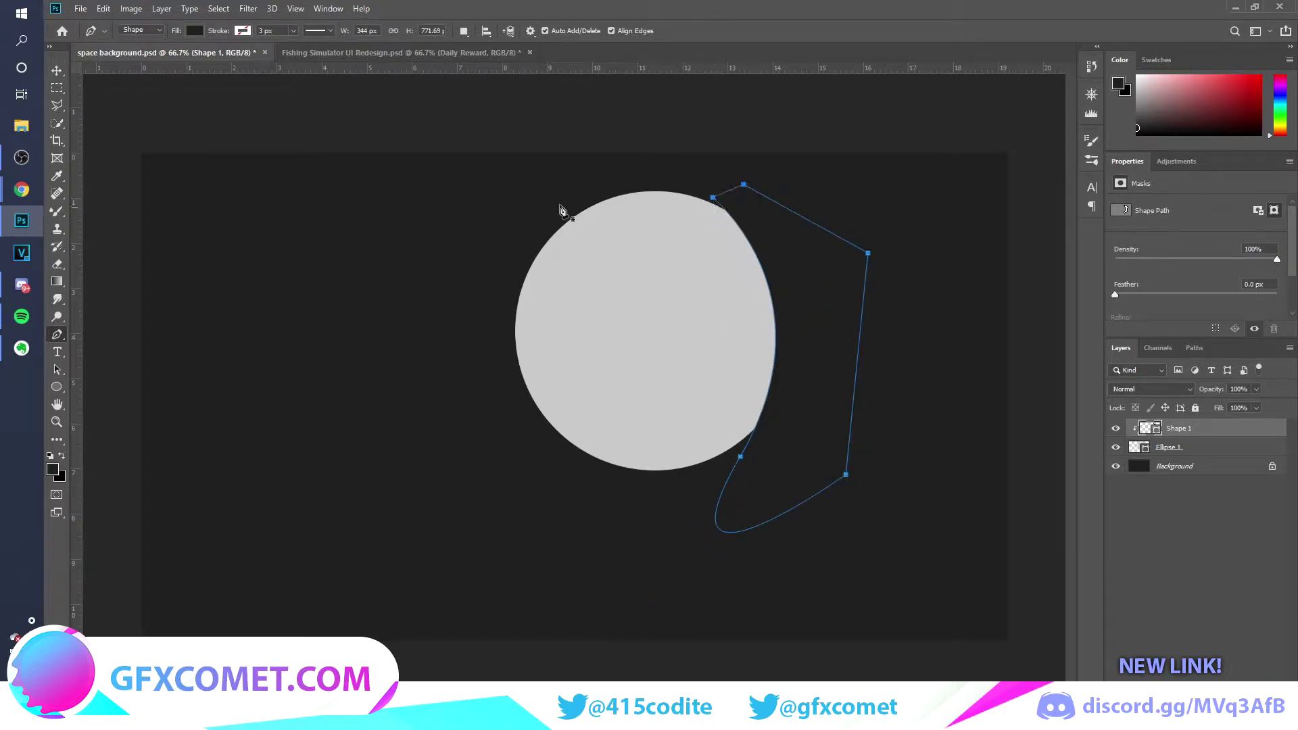
- Hide the path outline and set the shadow shape's opacity to 13%
{"action": "left_click", "coordinate": [54, 73]}
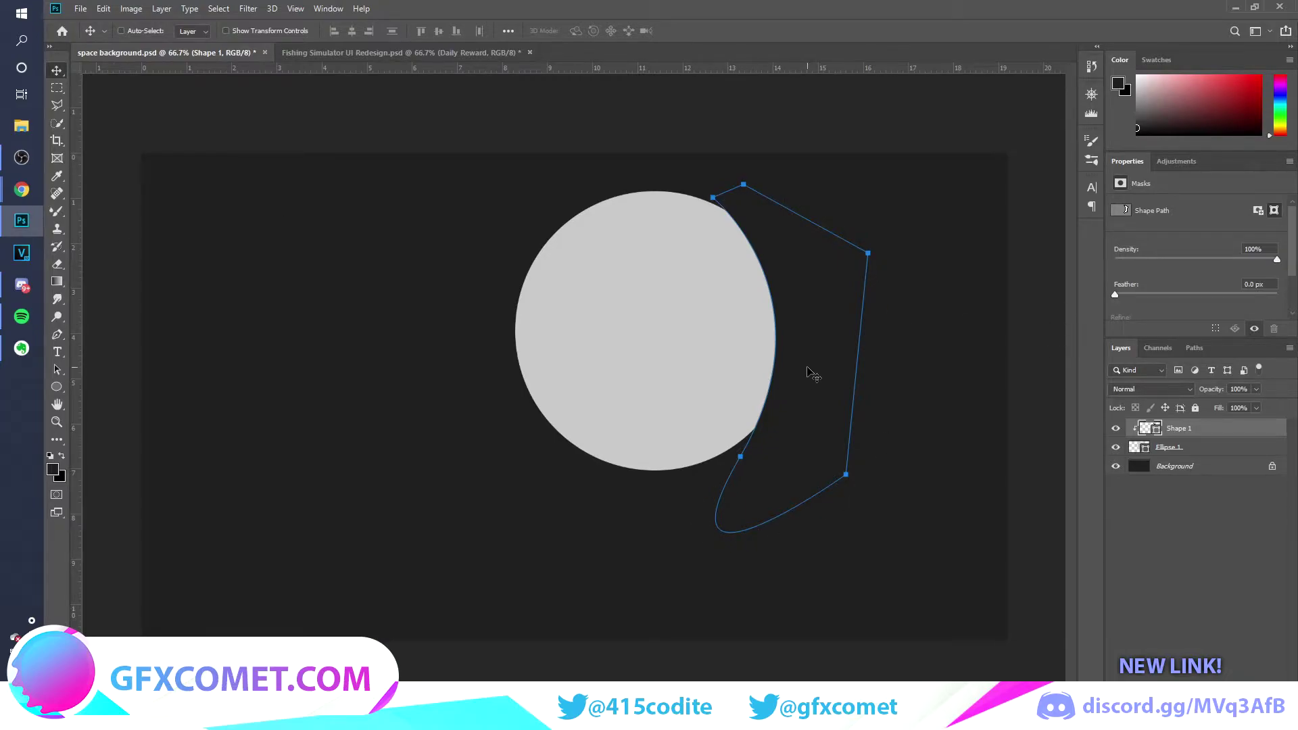
{"action": "key", "text": "ctrl+h"}
{"action": "left_click_drag", "start_coordinate": [1227, 394], "coordinate": [1077, 395]}
- Add a new layer and draw a crater circle about 158 px in diameter left of the moon's centre with the Ellipse tool
{"action": "right_click", "coordinate": [59, 387]}
{"action": "left_click", "coordinate": [181, 411]}
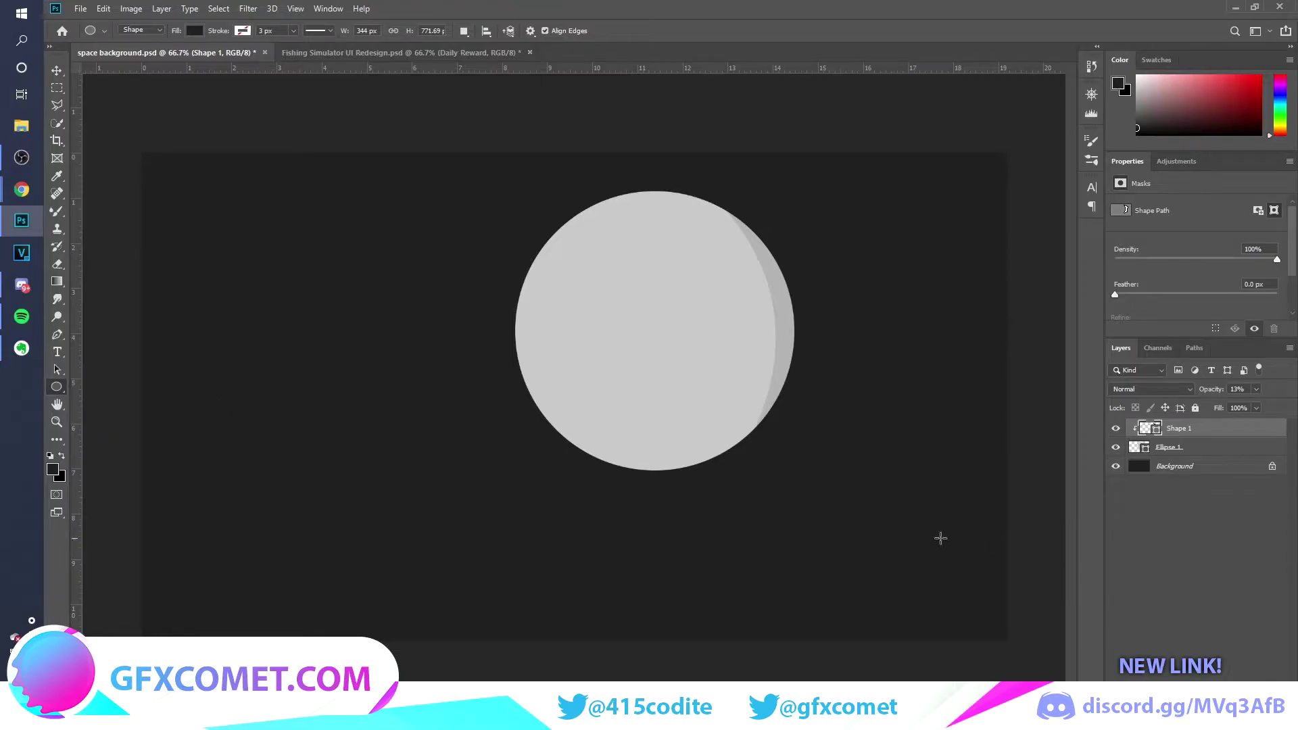
{"action": "key", "text": "ctrl+shift+alt+n"}
{"action": "left_click_drag", "start_coordinate": [624, 318], "coordinate": [666, 282]}
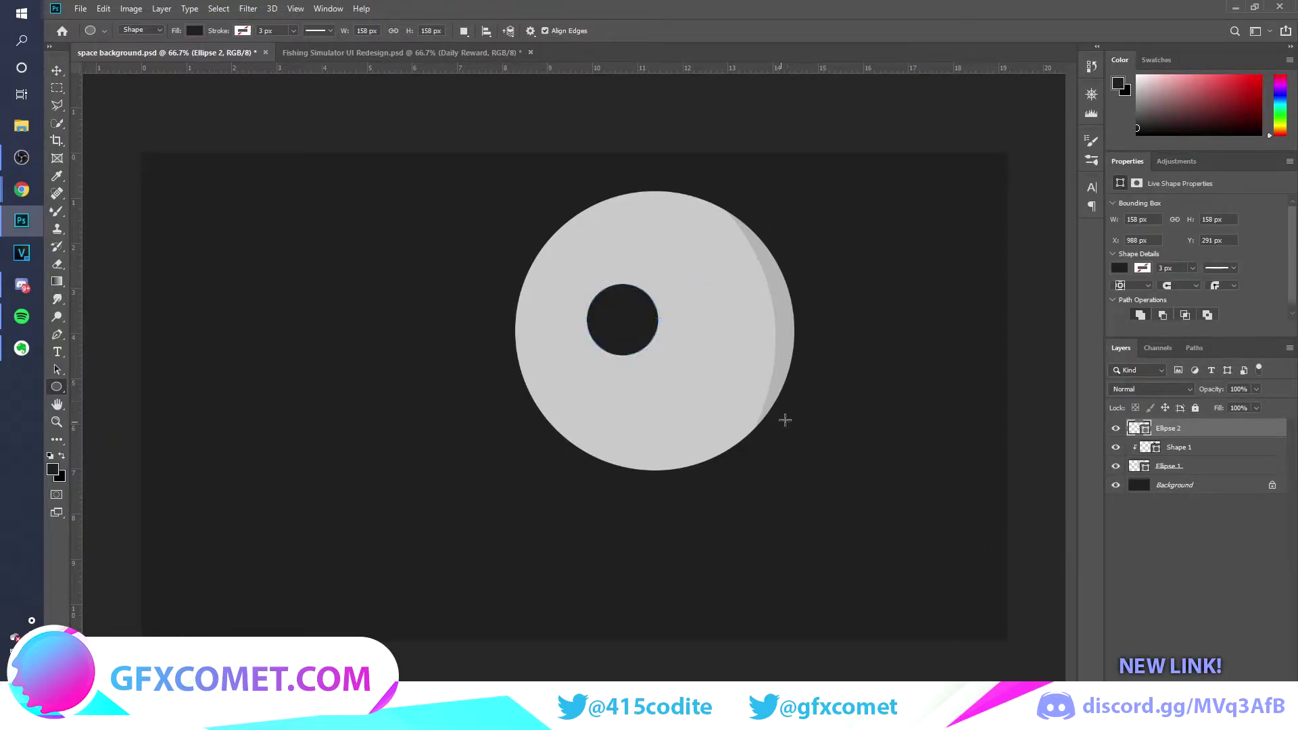
- Set the crater's fill to #b3b3b3 by sampling the moon's shaded edge
{"action": "key", "text": "v"}
{"action": "double_click", "coordinate": [1136, 428]}
{"action": "left_click", "coordinate": [791, 304]}
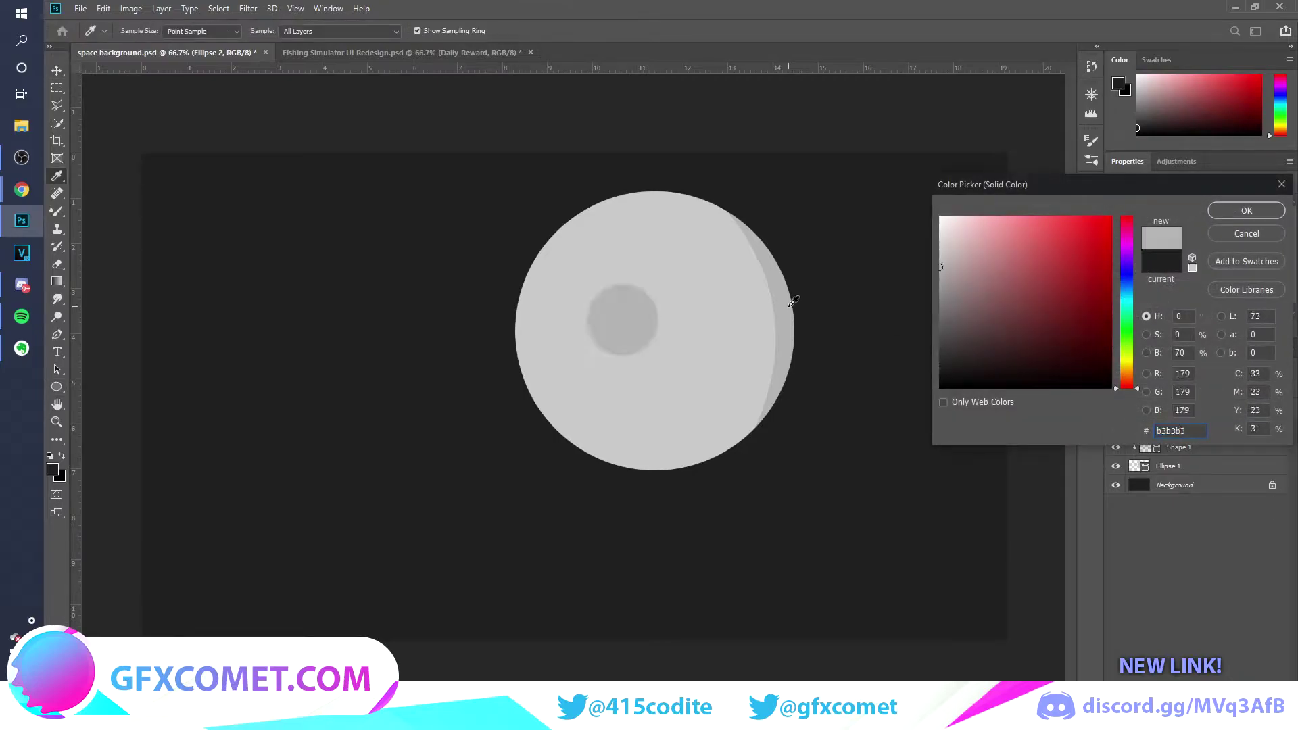
{"action": "left_click", "coordinate": [1247, 211]}
- Move the crater to the moon's lower left and place a smaller copy of it at the moon's upper left
{"action": "left_click_drag", "start_coordinate": [591, 287], "coordinate": [556, 326]}
{"action": "left_click_drag", "start_coordinate": [639, 356], "coordinate": [627, 242]}
{"action": "key", "text": "ctrl+t"}
{"action": "key", "text": "Return"}
- Place scaled-down crater copies at the moon's upper right, right side, bottom and centre
{"action": "left_click_drag", "start_coordinate": [626, 242], "coordinate": [747, 343]}
{"action": "key", "text": "ctrl+t"}
{"action": "left_click_drag", "start_coordinate": [730, 330], "coordinate": [725, 244]}
{"action": "key", "text": "Return"}
{"action": "left_click_drag", "start_coordinate": [764, 291], "coordinate": [786, 432]}
{"action": "key", "text": "ctrl+t"}
{"action": "left_click_drag", "start_coordinate": [787, 336], "coordinate": [660, 406]}
{"action": "key", "text": "alt+Tab"}
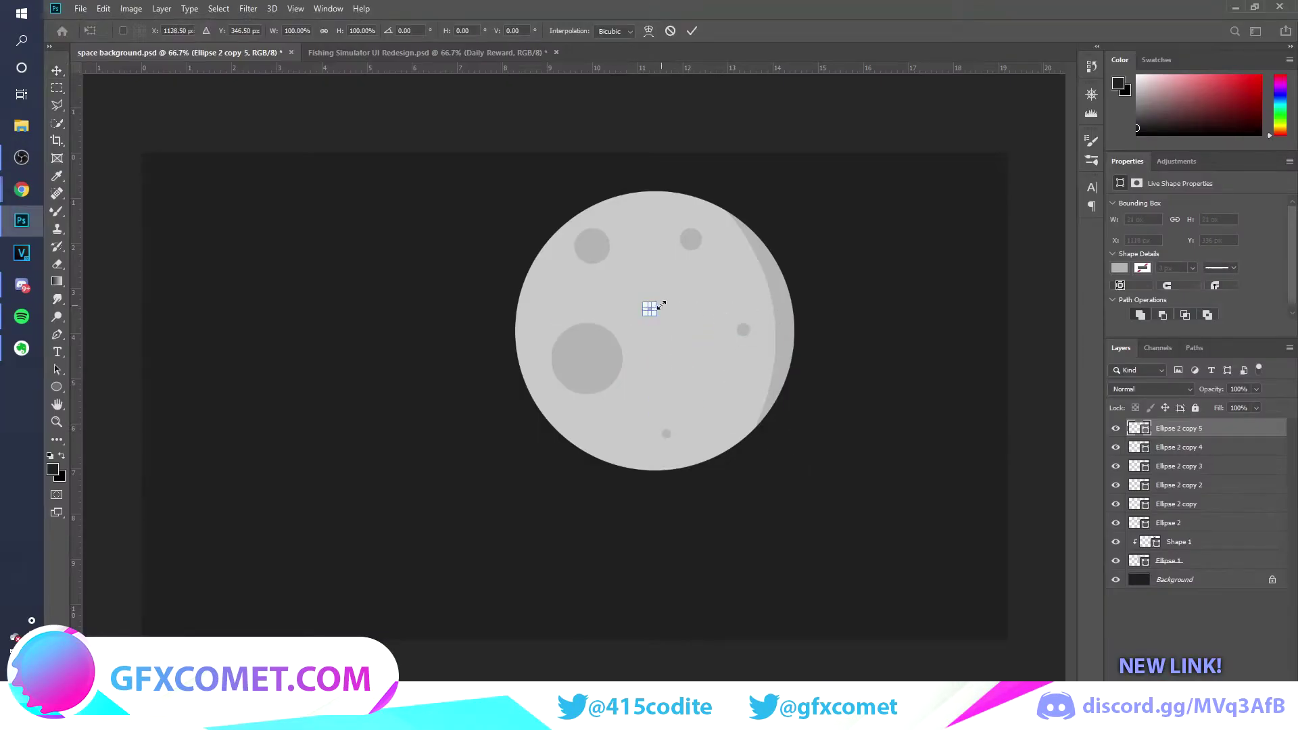
- Add four more small crater copies around the moon, enlarging the one at the lower left to about 41 px
{"action": "key", "text": "Return"}
{"action": "left_click_drag", "start_coordinate": [649, 309], "coordinate": [723, 391]}
{"action": "left_click_drag", "start_coordinate": [723, 391], "coordinate": [586, 306]}
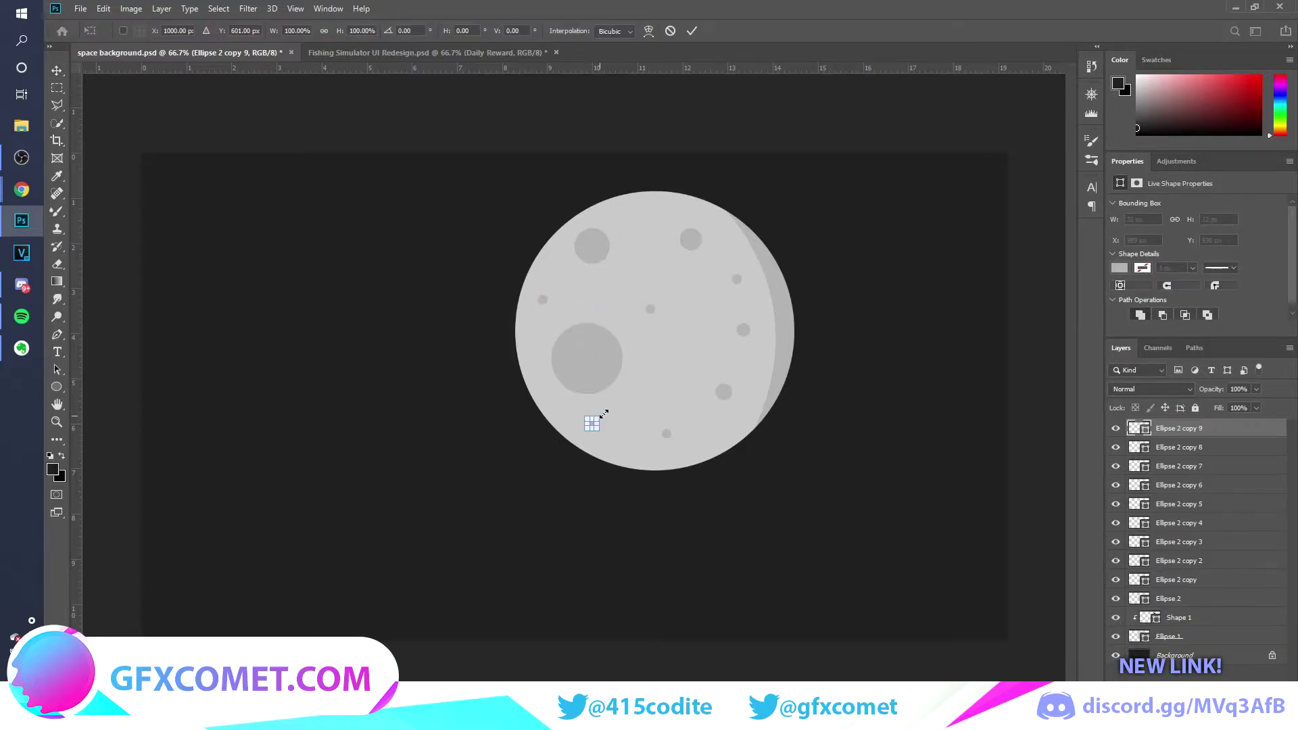
{"action": "left_click_drag", "start_coordinate": [597, 418], "coordinate": [603, 413]}
{"action": "key", "text": "Return"}
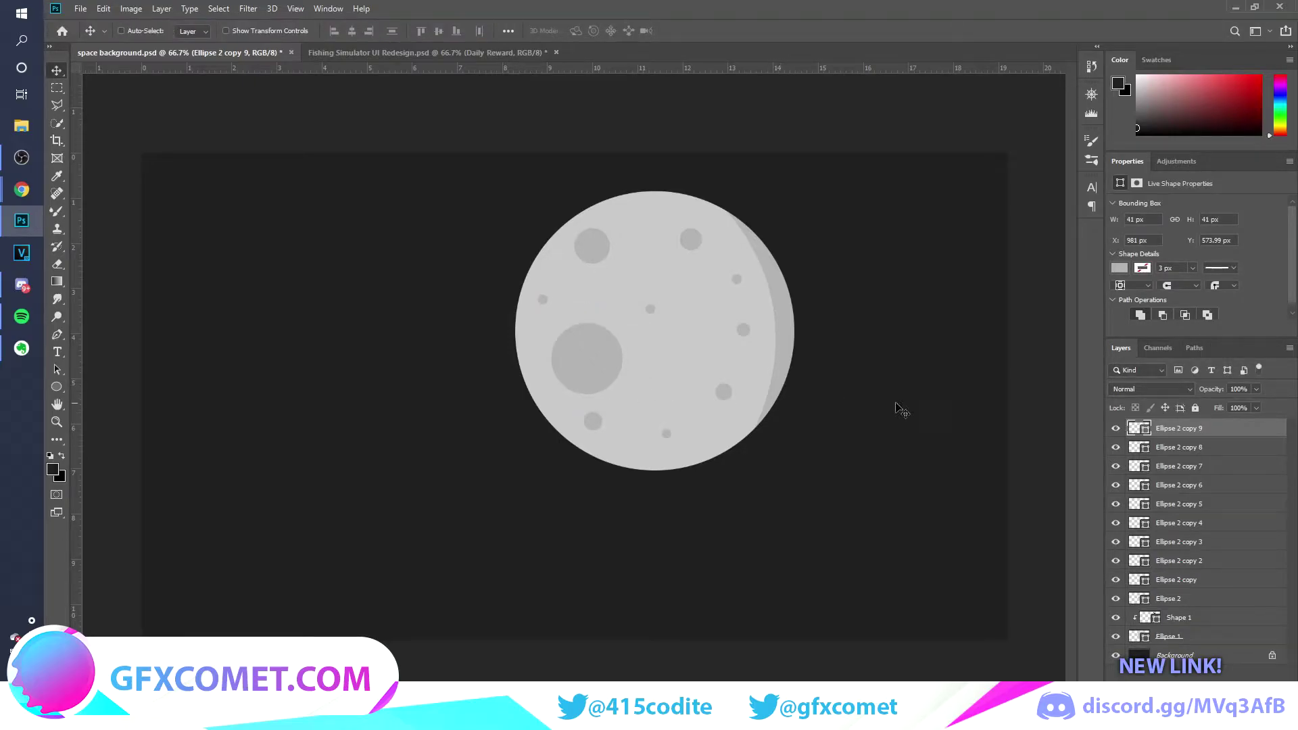
- Duplicate the moon's base circle beneath the original and enlarge the copy to about 719 px from its centre
{"action": "left_click", "coordinate": [1117, 635]}
{"action": "left_click", "coordinate": [1116, 635]}
{"action": "left_click", "coordinate": [1166, 638]}
{"action": "left_click_drag", "start_coordinate": [1194, 640], "coordinate": [1198, 647], "text": "alt"}
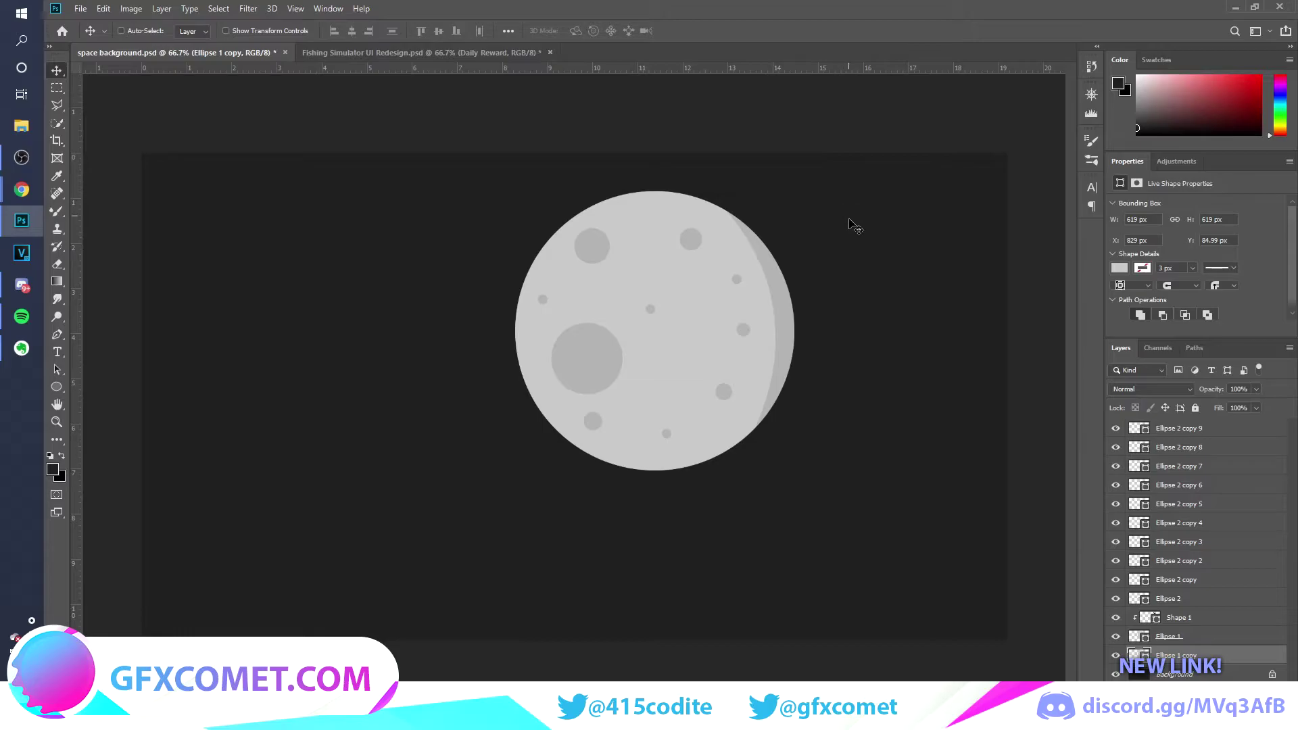
{"action": "key", "text": "ctrl+t"}
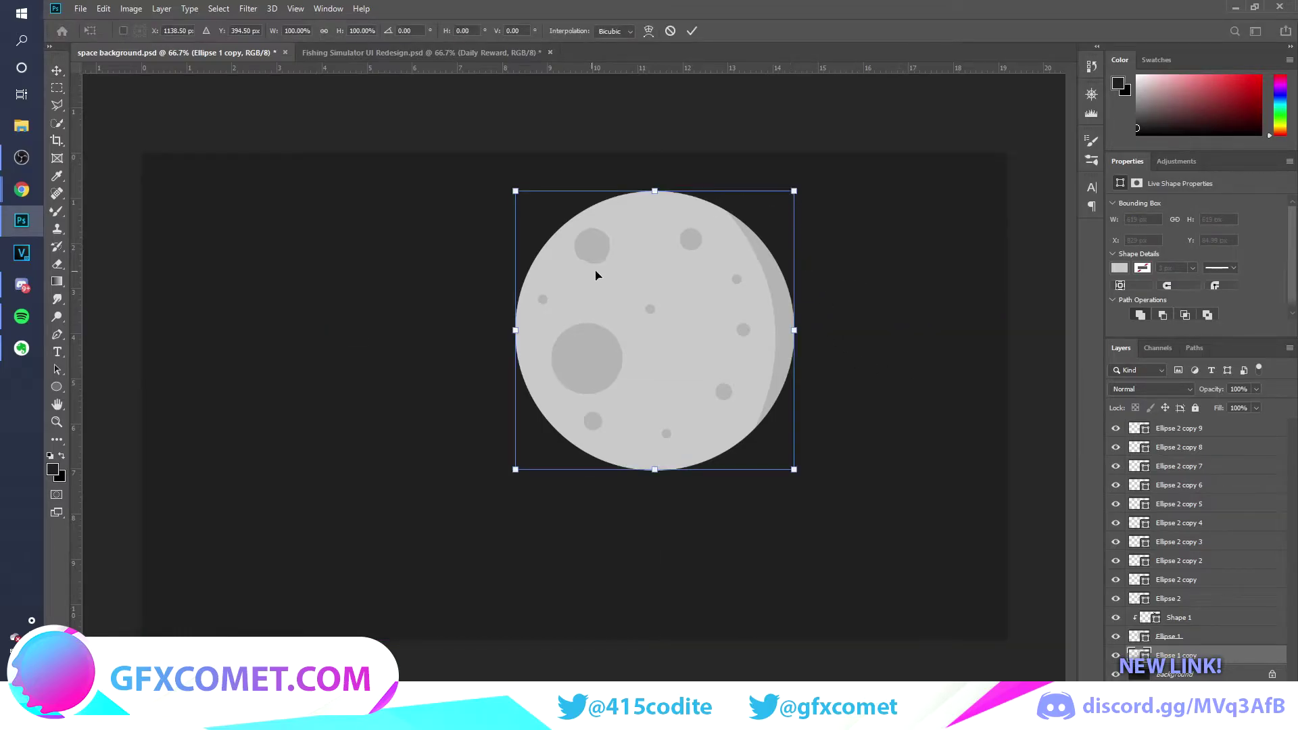
{"action": "left_click_drag", "start_coordinate": [797, 201], "coordinate": [825, 179]}
{"action": "key", "text": "Return"}
- Fill the enlarged circle behind the moon with white and set its opacity to 4%
{"action": "double_click", "coordinate": [1139, 655]}
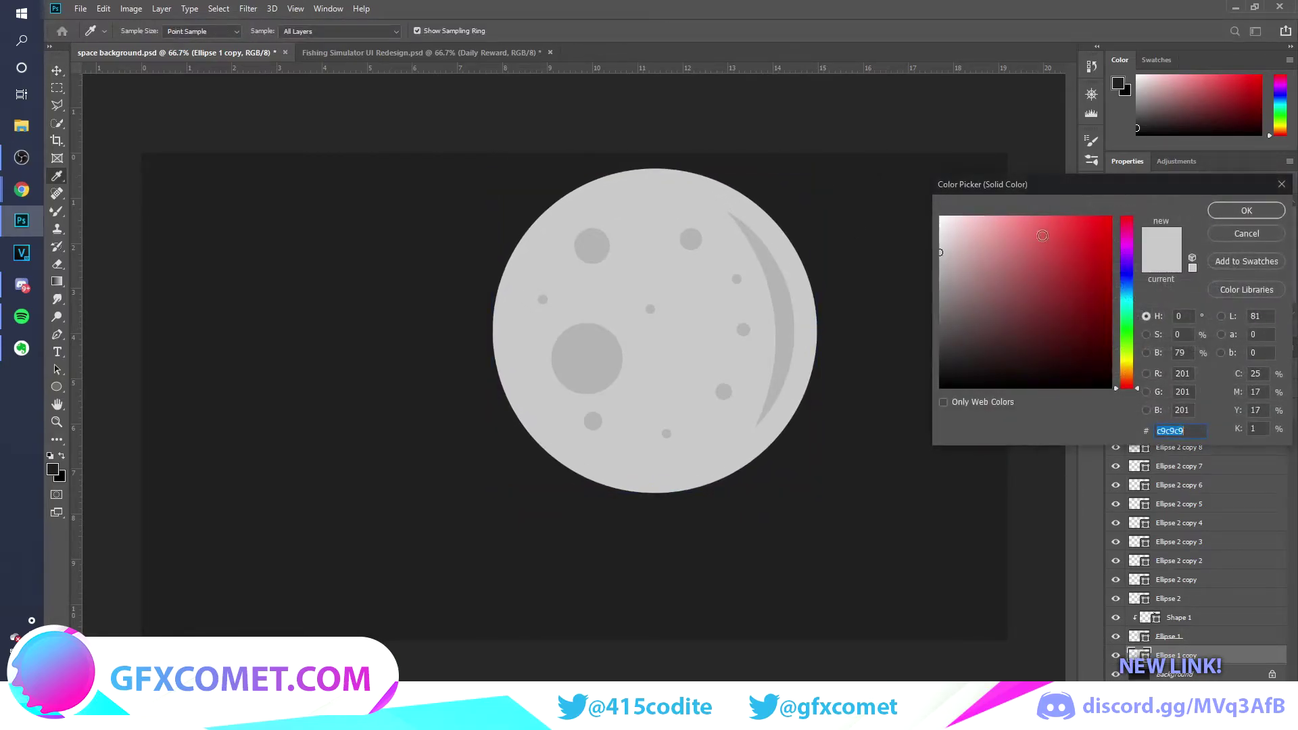
{"action": "left_click_drag", "start_coordinate": [981, 257], "coordinate": [810, 105]}
{"action": "left_click", "coordinate": [1246, 211]}
{"action": "left_click_drag", "start_coordinate": [1220, 394], "coordinate": [1150, 394]}
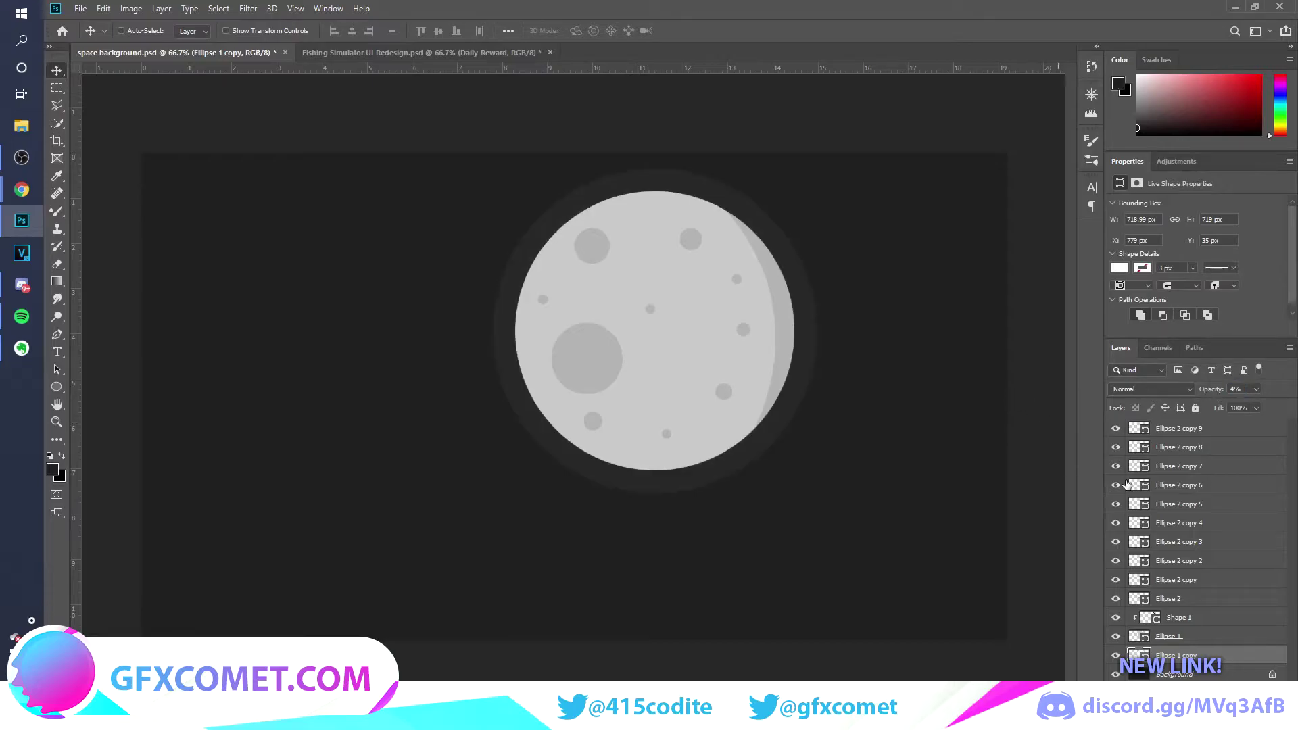
- Add a black drop shadow to the faint circle behind the moon with 0 px distance, 0% spread and 79 px size
{"action": "right_click", "coordinate": [1253, 659]}
{"action": "left_click", "coordinate": [1164, 103]}
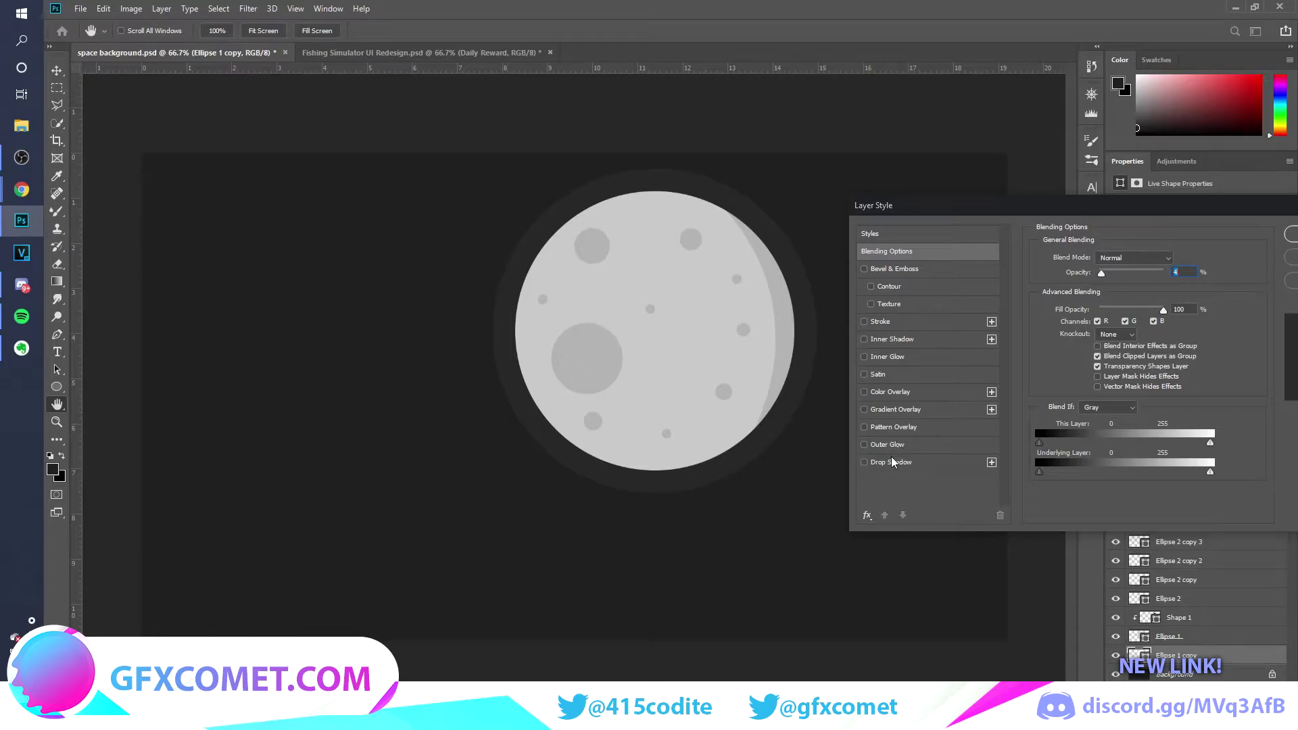
{"action": "left_click", "coordinate": [891, 462]}
{"action": "left_click_drag", "start_coordinate": [1096, 319], "coordinate": [1085, 319]}
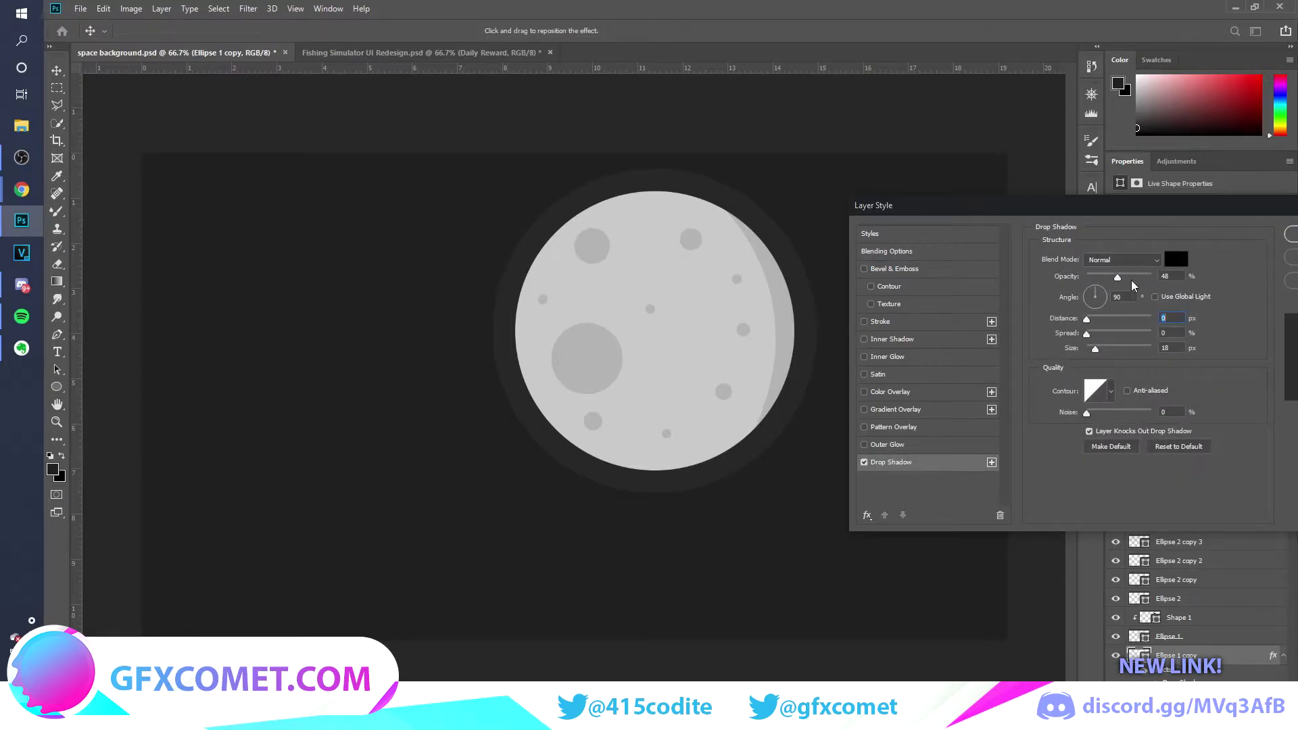
{"action": "left_click_drag", "start_coordinate": [1132, 283], "coordinate": [1154, 278]}
{"action": "mouse_move", "coordinate": [1086, 333]}
{"action": "left_mouse_down"}
{"action": "mouse_move", "coordinate": [1113, 330]}
{"action": "mouse_move", "coordinate": [1119, 358]}
{"action": "mouse_move", "coordinate": [1136, 361]}
{"action": "mouse_move", "coordinate": [1082, 334]}
{"action": "left_mouse_up"}
{"action": "key", "text": "ctrl+plus"}
{"action": "key", "text": "ctrl+plus"}
{"action": "mouse_move", "coordinate": [1128, 348]}
{"action": "left_mouse_down"}
{"action": "mouse_move", "coordinate": [1149, 344]}
{"action": "mouse_move", "coordinate": [1082, 350]}
{"action": "mouse_move", "coordinate": [1134, 350]}
{"action": "mouse_move", "coordinate": [1095, 351]}
{"action": "mouse_move", "coordinate": [1112, 353]}
{"action": "left_mouse_up"}
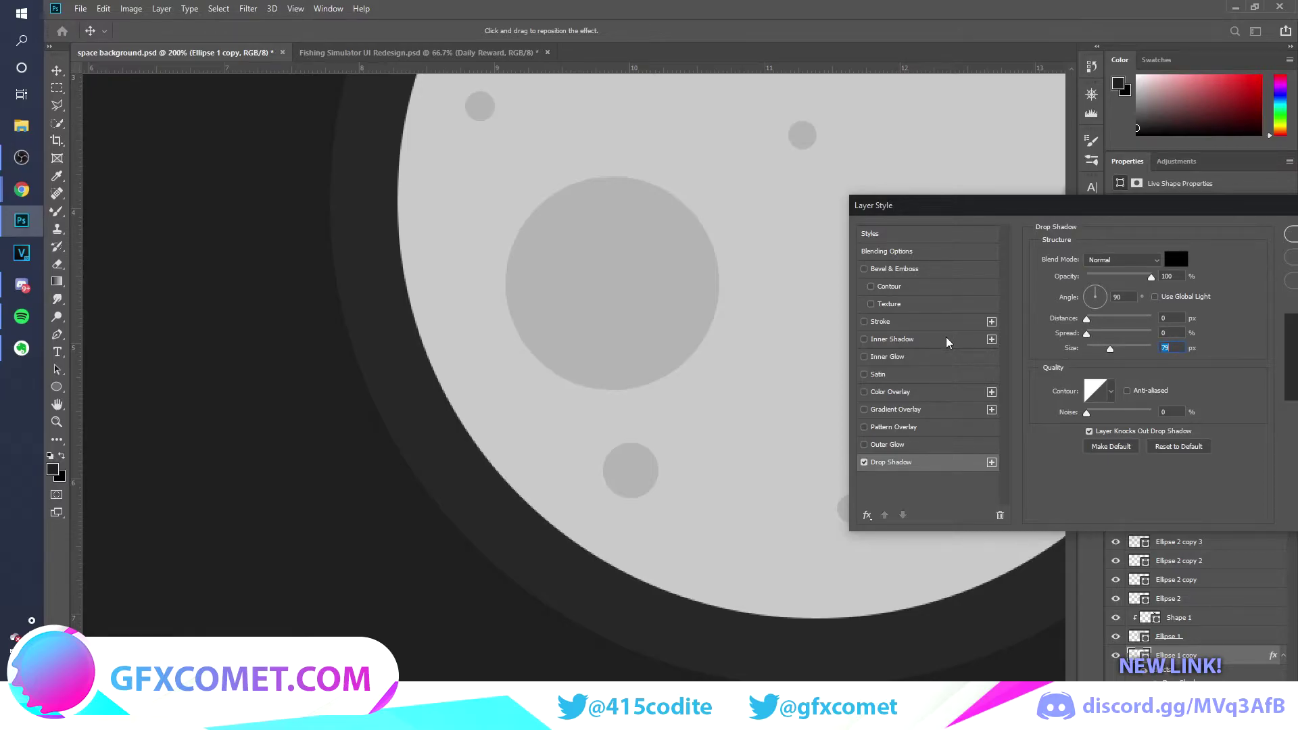
- Lower the drop shadow's opacity to about 30% and apply the layer style
{"action": "key", "text": "ctrl+minus"}
{"action": "key", "text": "ctrl+minus"}
{"action": "key", "text": "ctrl+minus"}
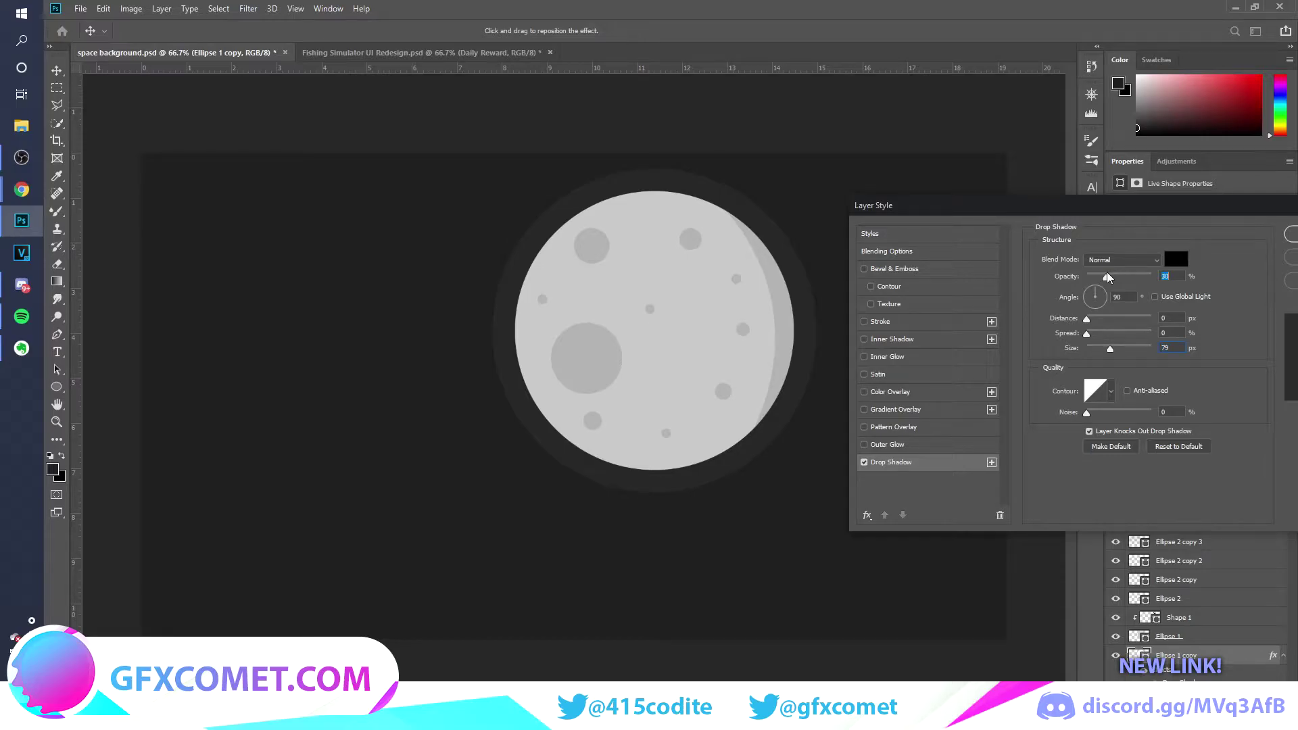
{"action": "key", "text": "Return"}
{"action": "left_click", "coordinate": [1281, 657]}
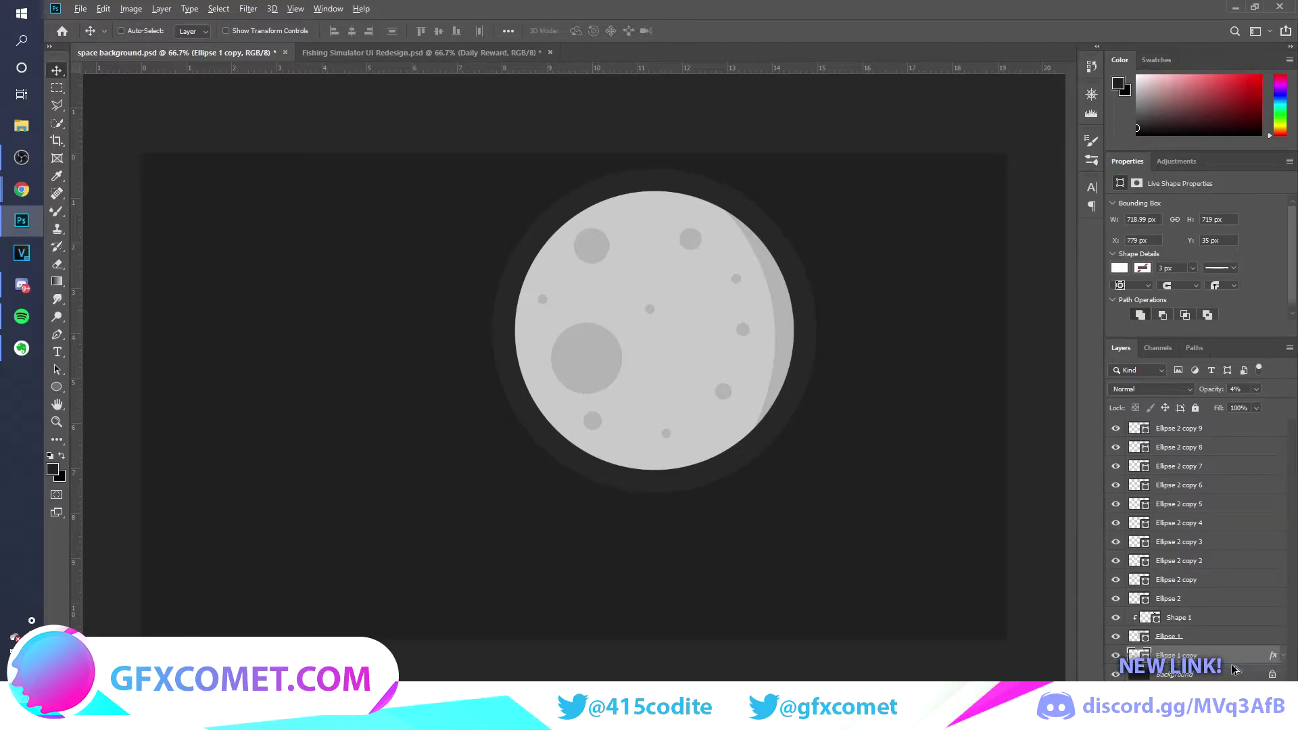
- Duplicate the faint circle beneath itself, enlarge the copy from its centre to about 850 px and set its opacity to 1%
{"action": "key", "text": "ctrl+j"}
{"action": "key", "text": "ctrl+t"}
{"action": "left_click_drag", "start_coordinate": [817, 169], "coordinate": [852, 148]}
{"action": "key", "text": "Return"}
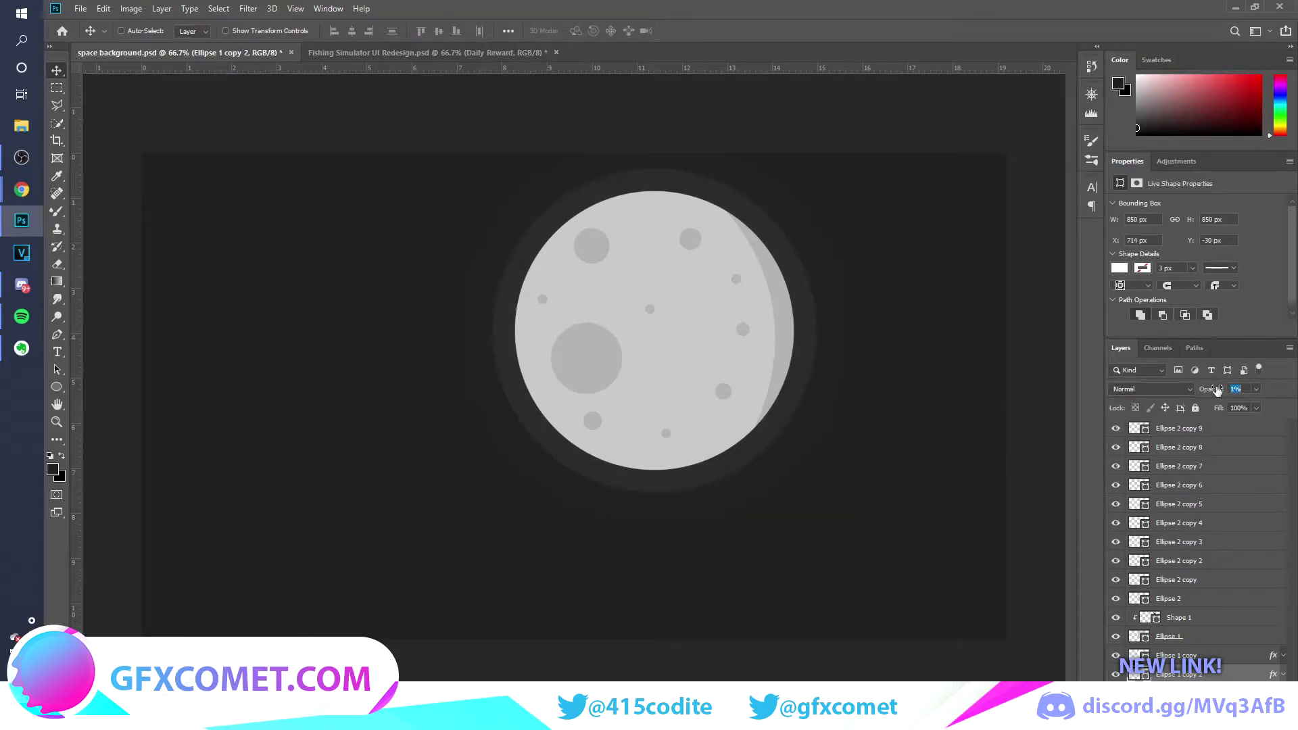
- Duplicate the 1% glow circle, enlarge the copy from its centre to about 125%, and save the document
{"action": "key", "text": "ctrl+j"}
{"action": "key", "text": "ctrl+t"}
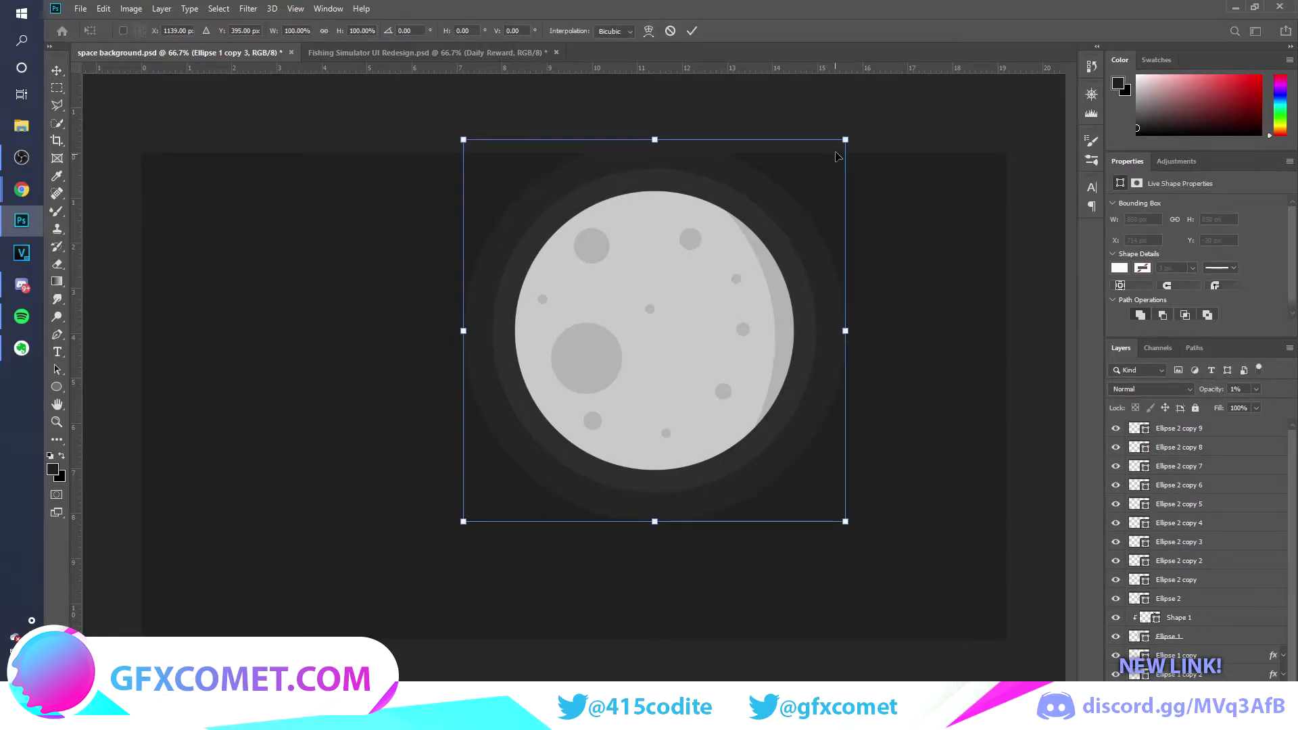
{"action": "left_click_drag", "start_coordinate": [847, 139], "coordinate": [909, 102]}
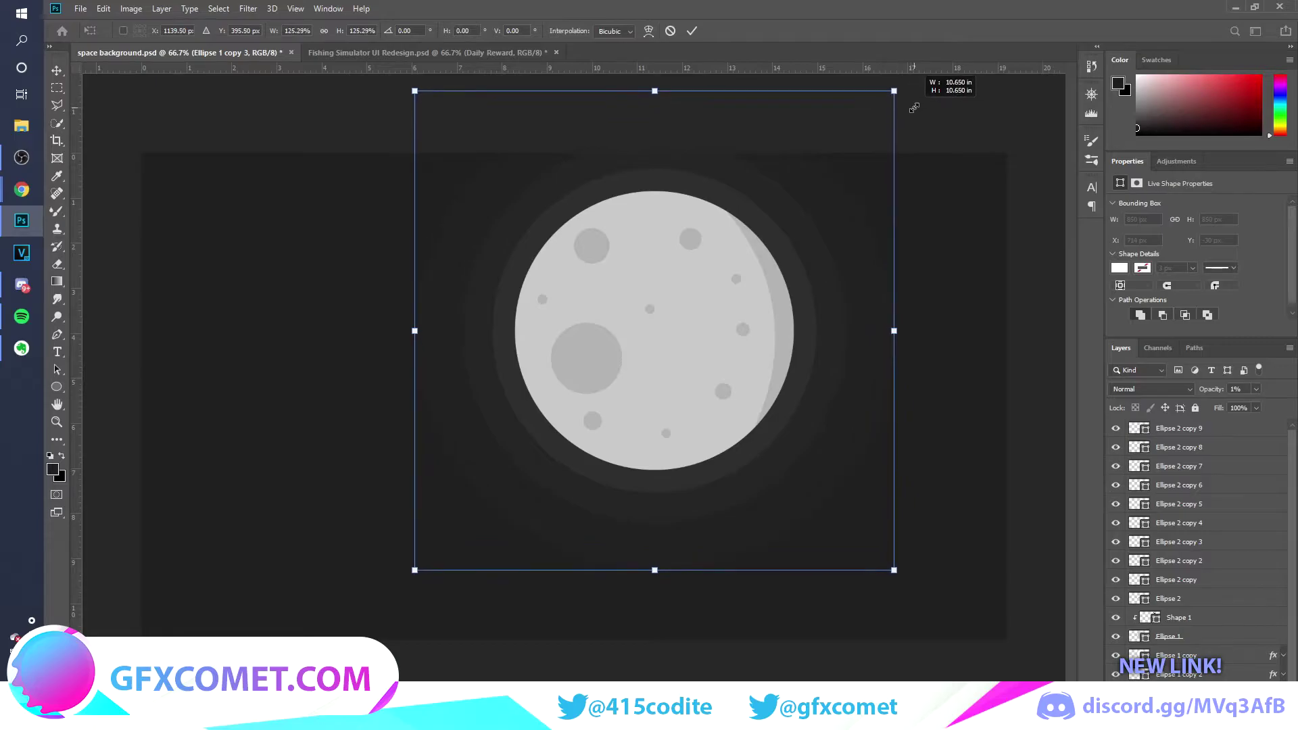
{"action": "key", "text": "Return"}
{"action": "key", "text": "ctrl+s"}
- Unlock the background layer and give it a Color Overlay effect
{"action": "left_click", "coordinate": [1176, 703]}
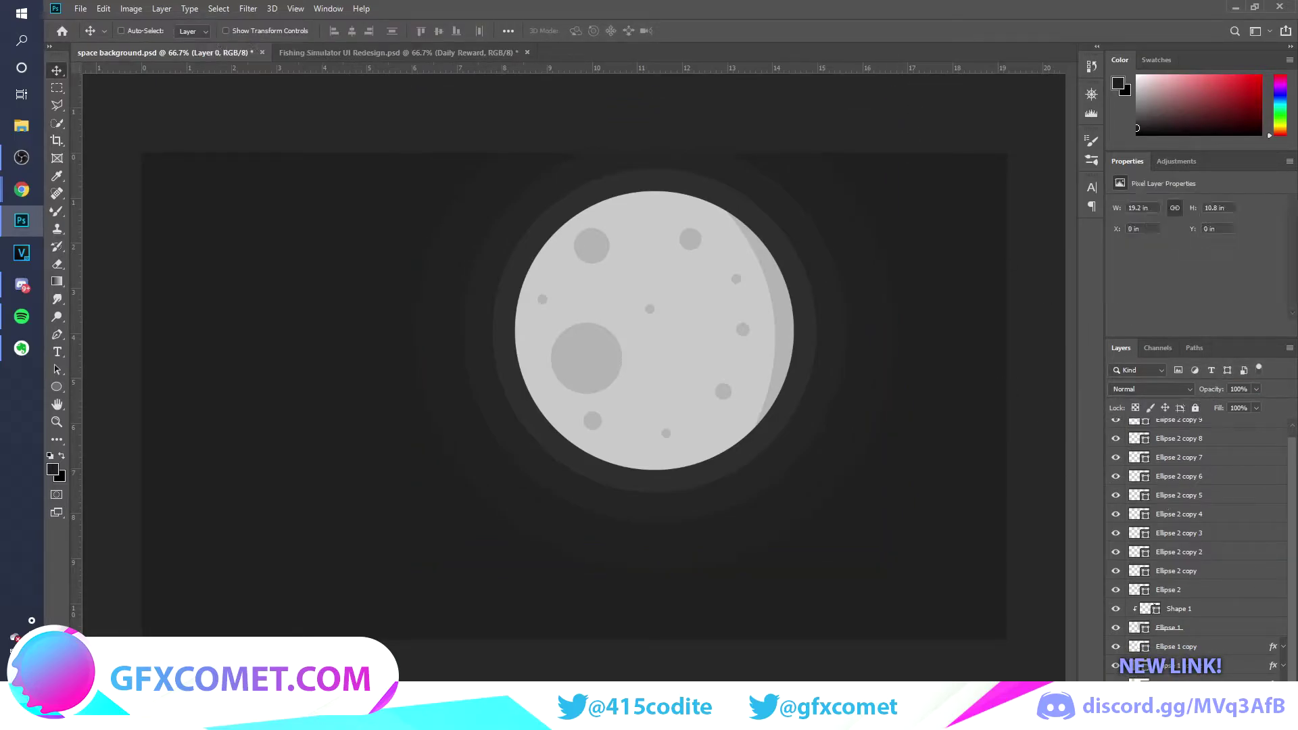
{"action": "right_click", "coordinate": [1177, 703]}
{"action": "left_click", "coordinate": [1199, 148]}
{"action": "left_click", "coordinate": [839, 395]}
{"action": "left_click_drag", "start_coordinate": [1112, 206], "coordinate": [1183, 197]}
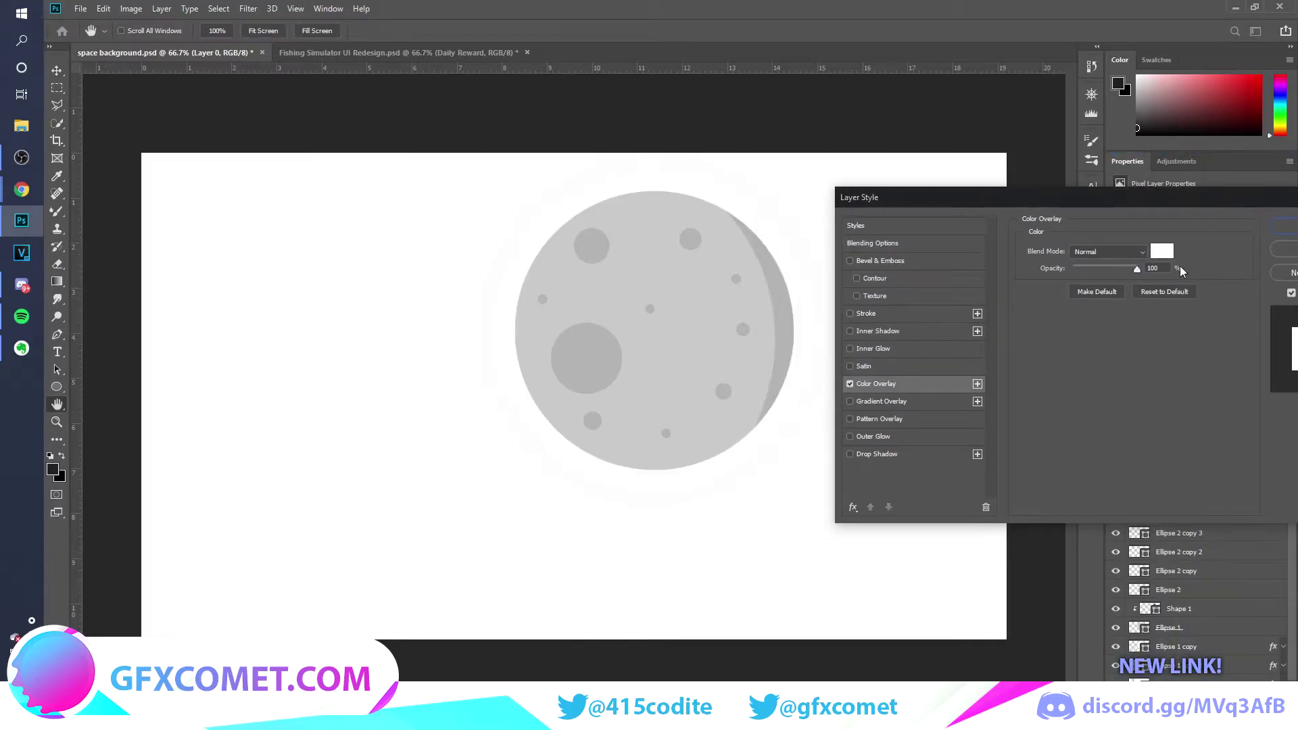
- Change the background's overlay colour to a dark blue-grey of about #1a2024 and apply the effect
{"action": "left_click", "coordinate": [1162, 251]}
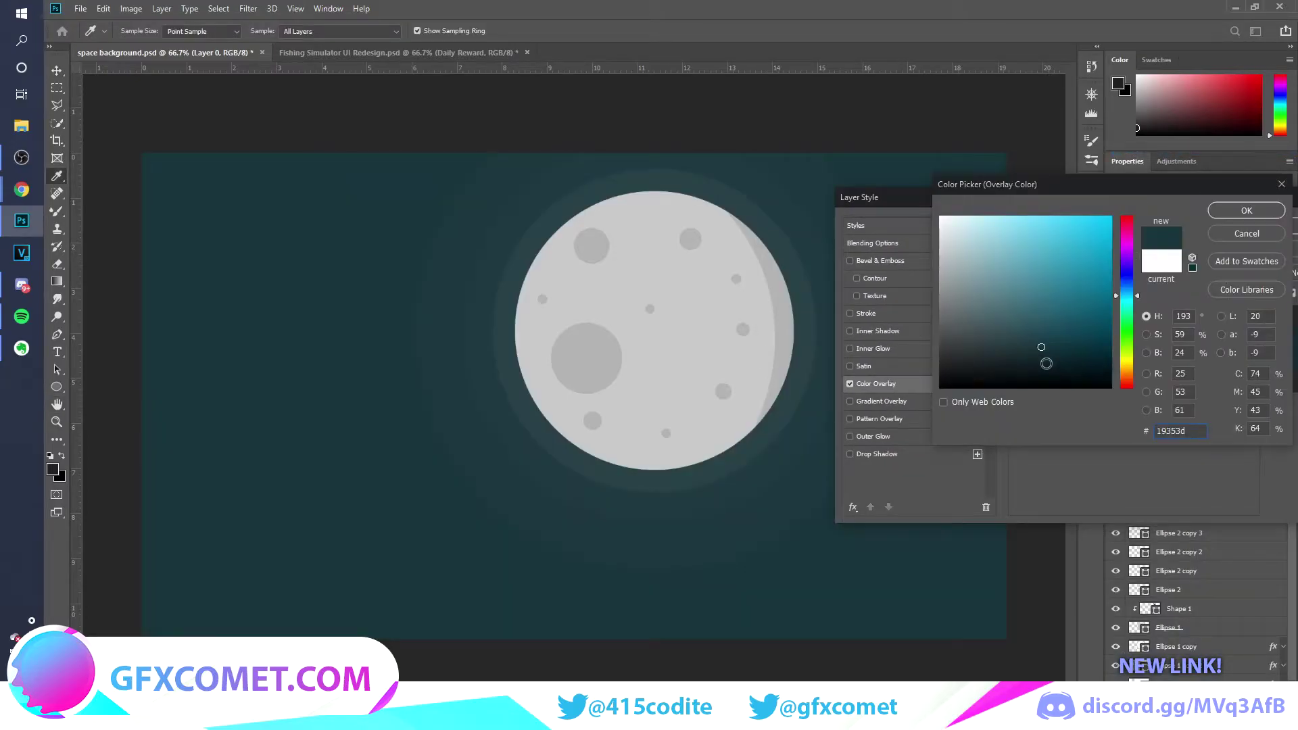
{"action": "left_click", "coordinate": [1045, 363]}
{"action": "left_click_drag", "start_coordinate": [978, 371], "coordinate": [993, 366]}
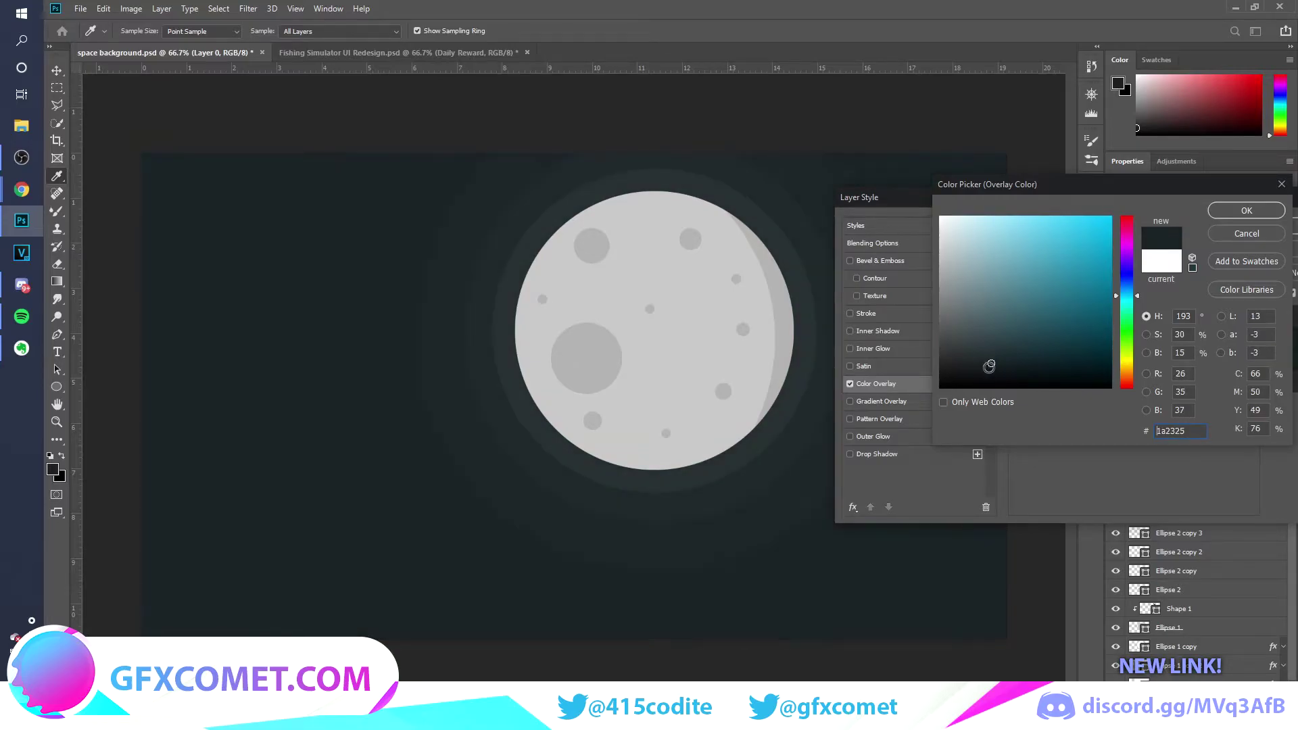
{"action": "left_click", "coordinate": [1128, 307]}
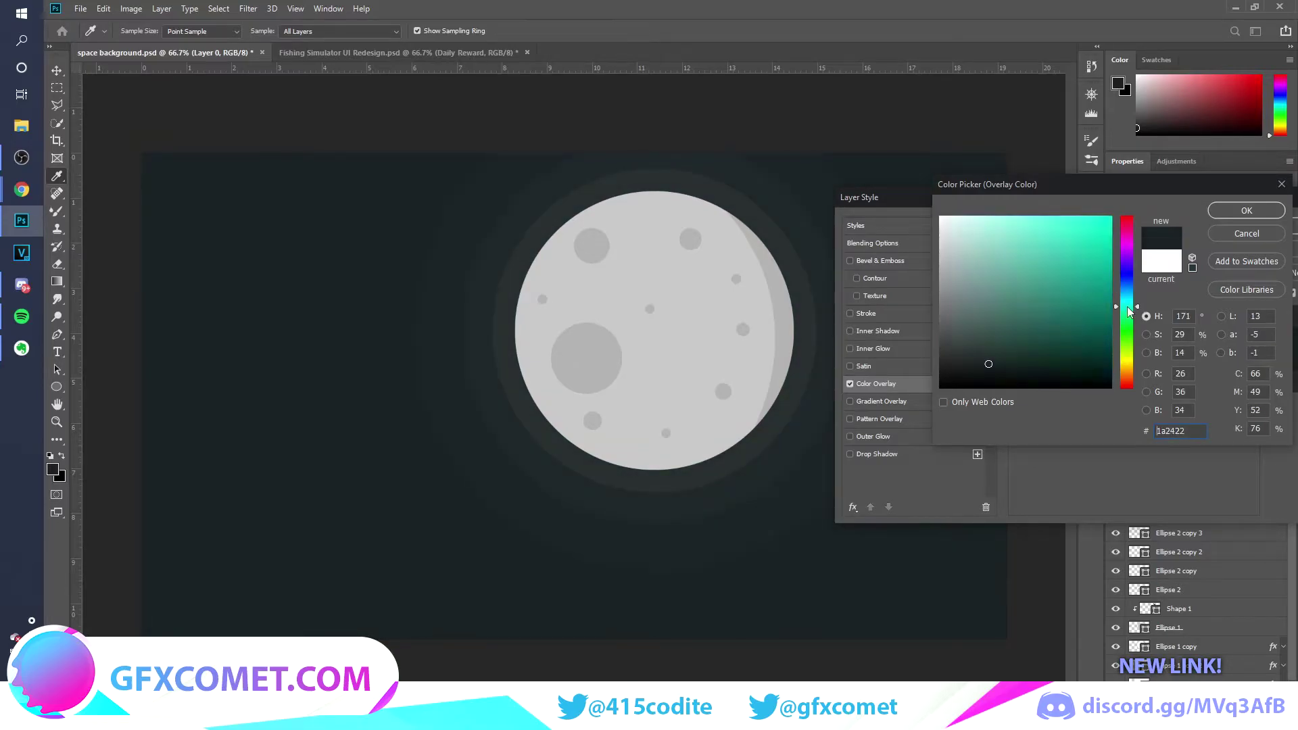
{"action": "left_click_drag", "start_coordinate": [1129, 302], "coordinate": [1129, 296]}
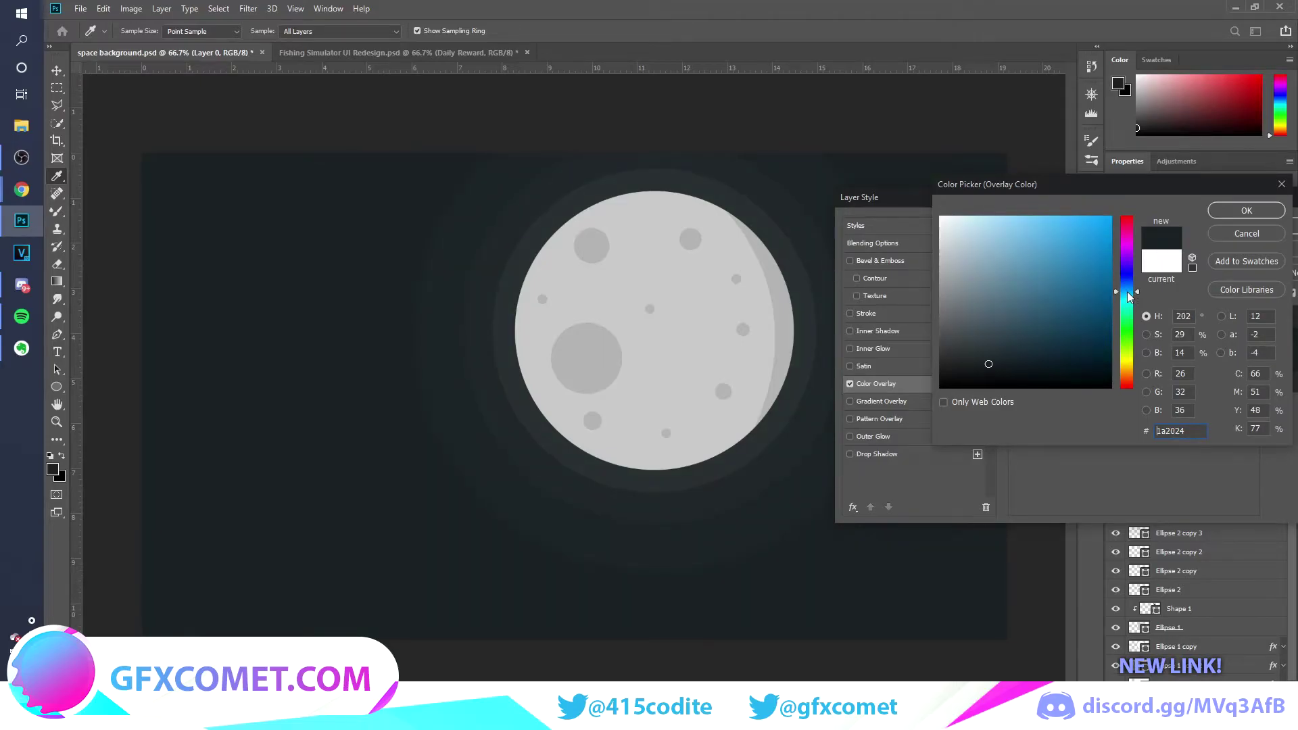
{"action": "left_click", "coordinate": [990, 363]}
{"action": "left_click", "coordinate": [1235, 235]}
{"action": "left_click", "coordinate": [1238, 226]}
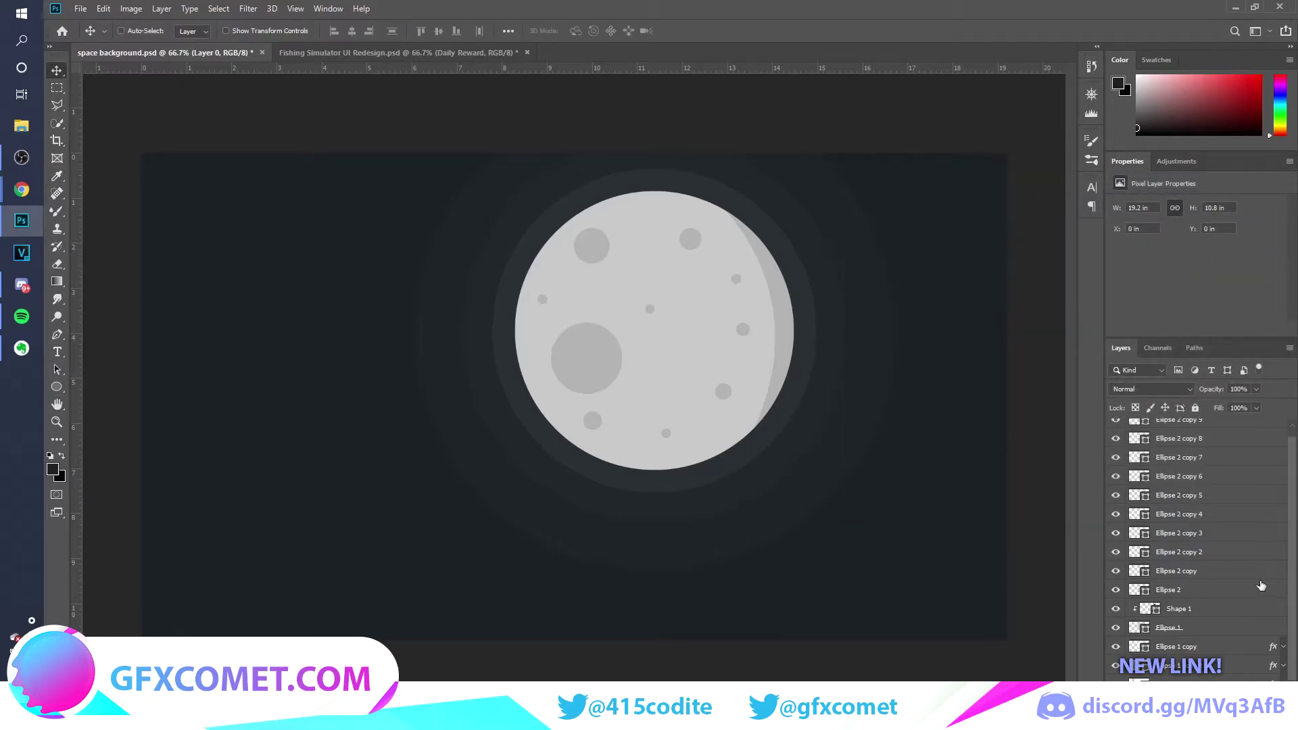
- Add a new layer and draw a white circle about 51 px wide in the dark area left of the moon
{"action": "scroll", "coordinate": [1197, 548], "scroll_direction": "up", "scroll_amount": 1}
{"action": "left_click", "coordinate": [56, 387]}
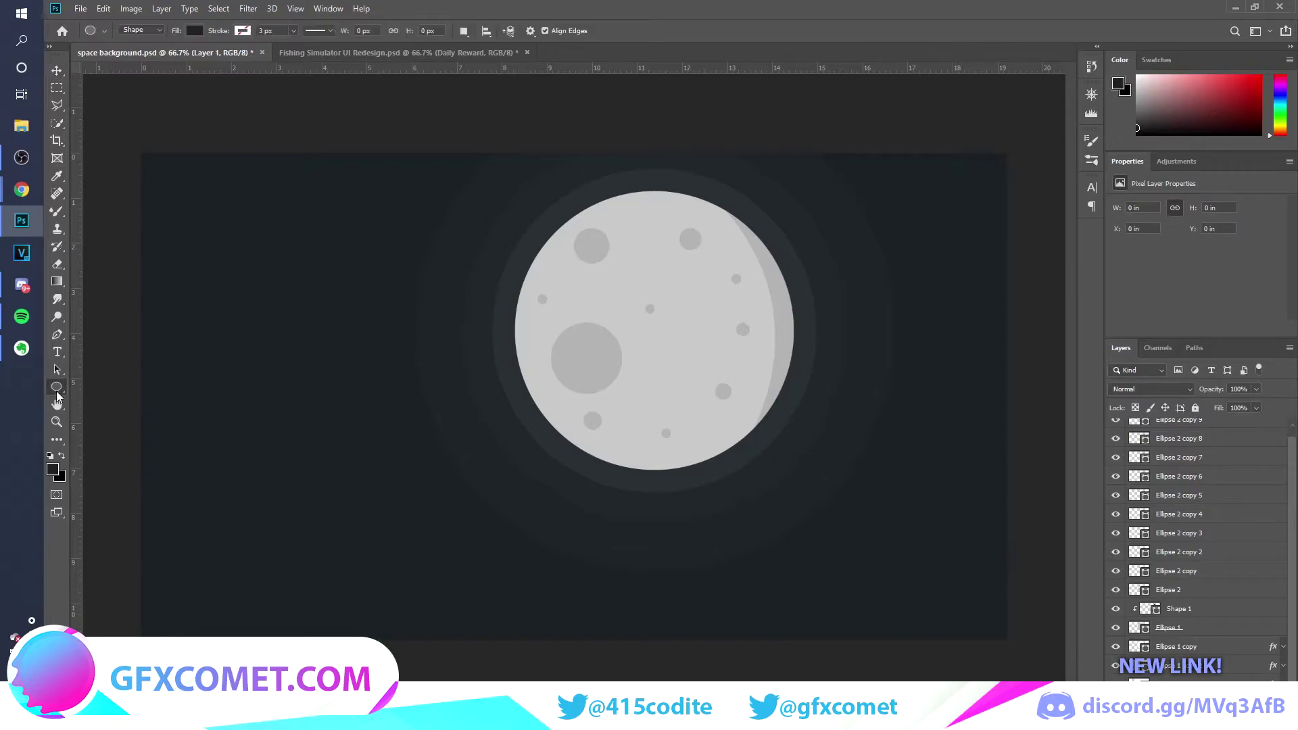
{"action": "left_click_drag", "start_coordinate": [359, 413], "coordinate": [379, 380]}
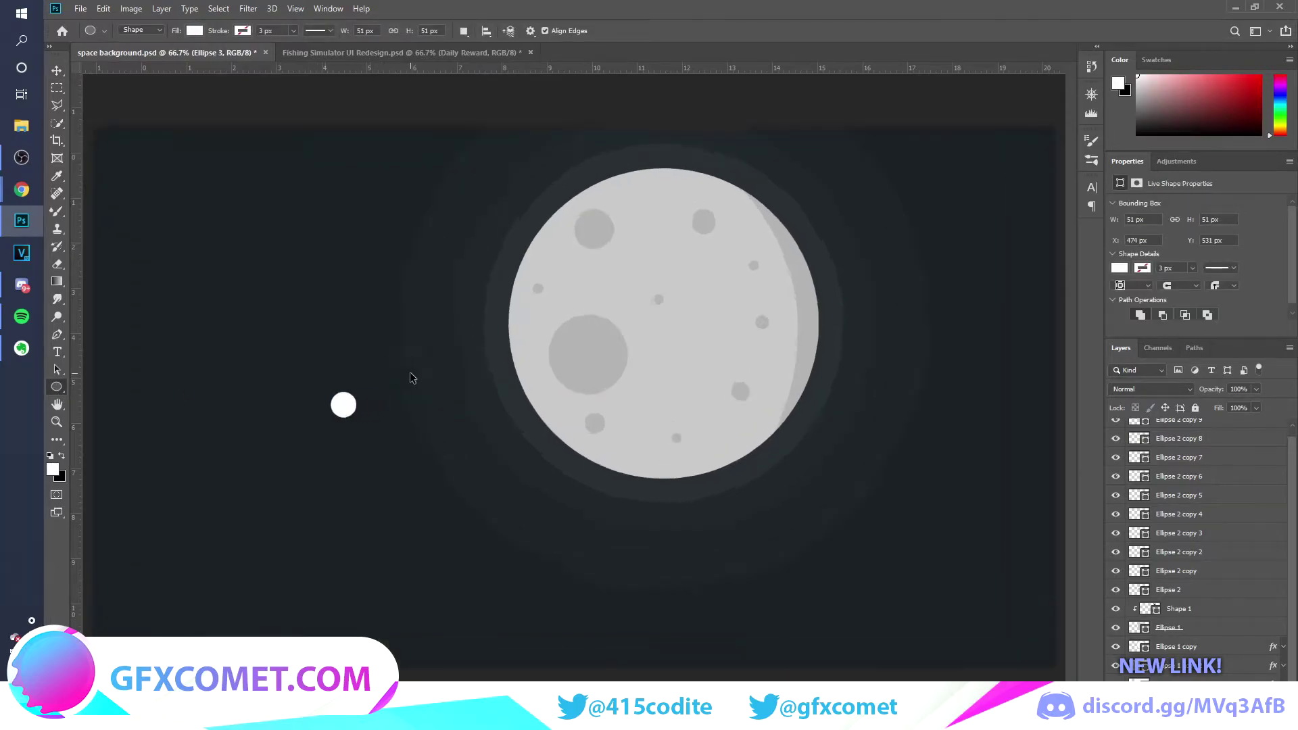
- Shrink the white circle from its centre into a 4 px star
{"action": "key", "text": "ctrl+plus"}
{"action": "key", "text": "v"}
{"action": "scroll", "coordinate": [411, 375], "scroll_direction": "left", "scroll_amount": 5}
{"action": "key", "text": "ctrl+t"}
{"action": "key", "text": "ctrl+t"}
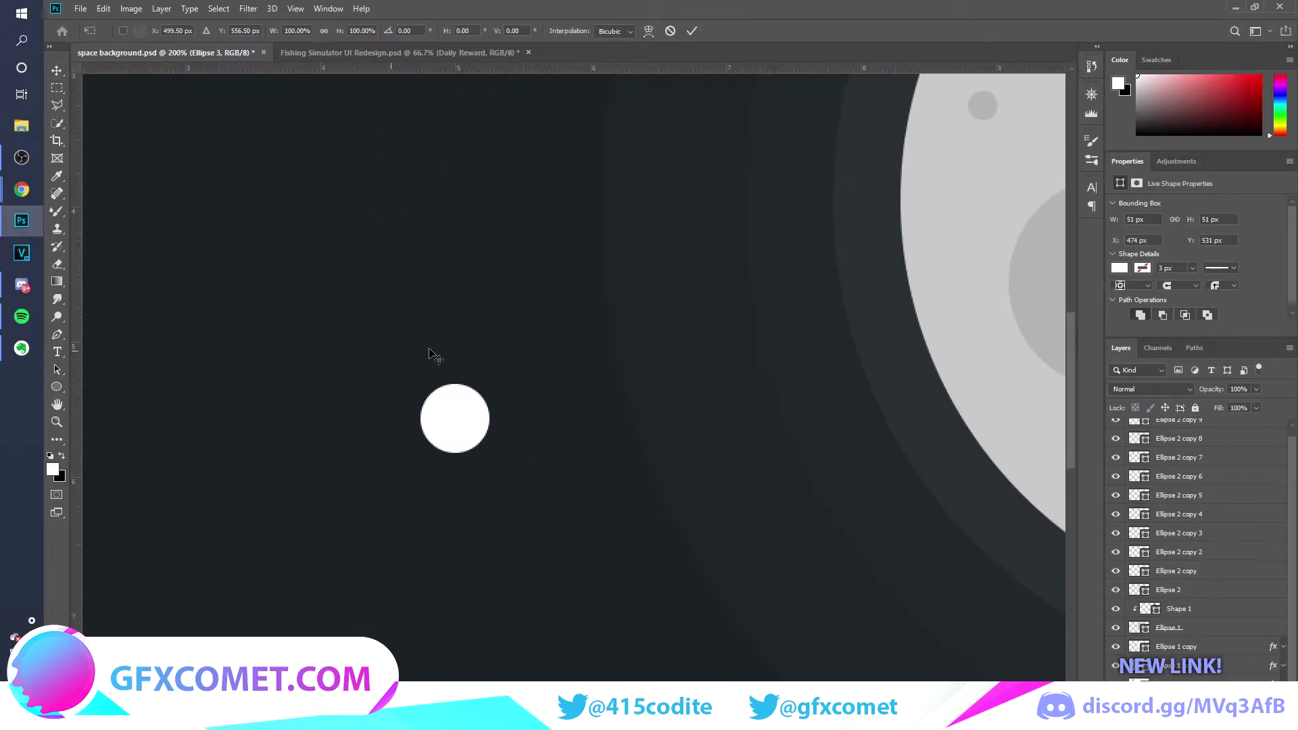
{"action": "left_click_drag", "start_coordinate": [489, 383], "coordinate": [456, 406]}
{"action": "key", "text": "Return"}
{"action": "key", "text": "ctrl+minus"}
{"action": "key", "text": "ctrl+minus"}
{"action": "key", "text": "ctrl+minus"}
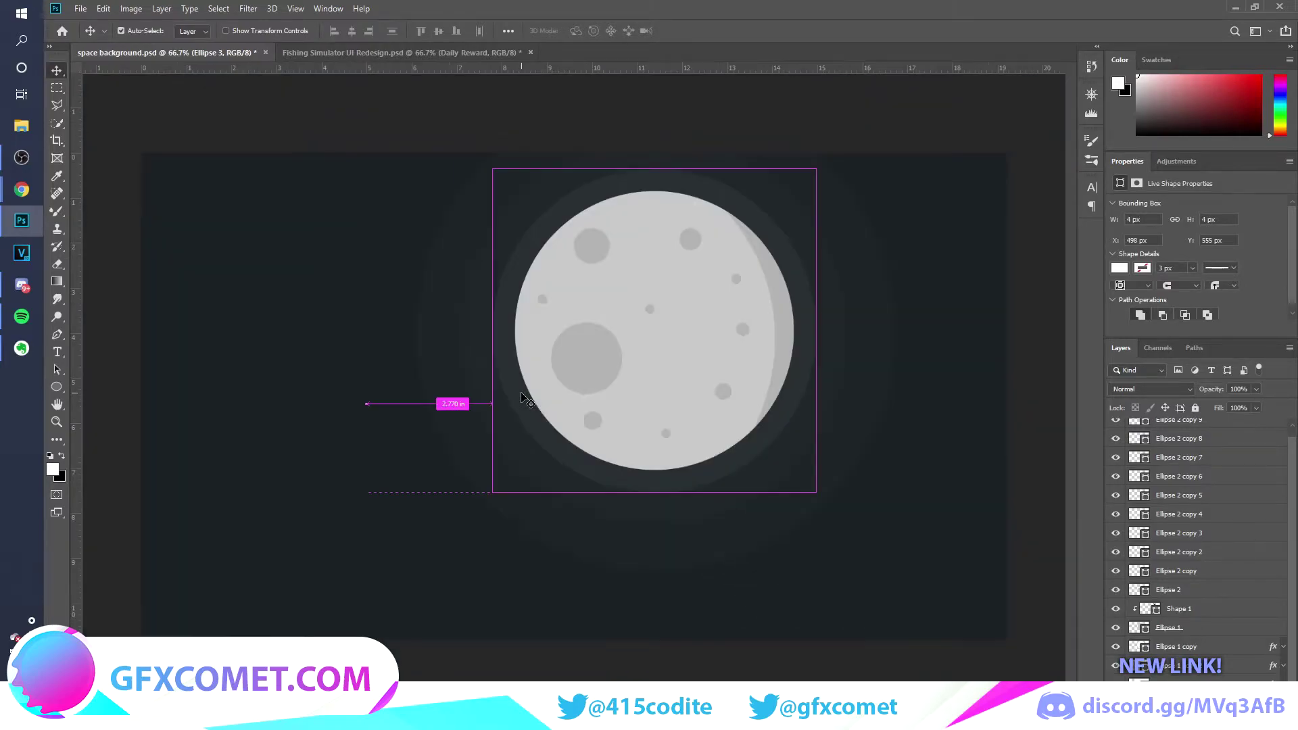
- Duplicate the star to its upper right and enlarge the copy to about 8 px
{"action": "key", "text": "ctrl+j"}
{"action": "left_click_drag", "start_coordinate": [428, 412], "coordinate": [450, 383]}
{"action": "key", "text": "ctrl+plus"}
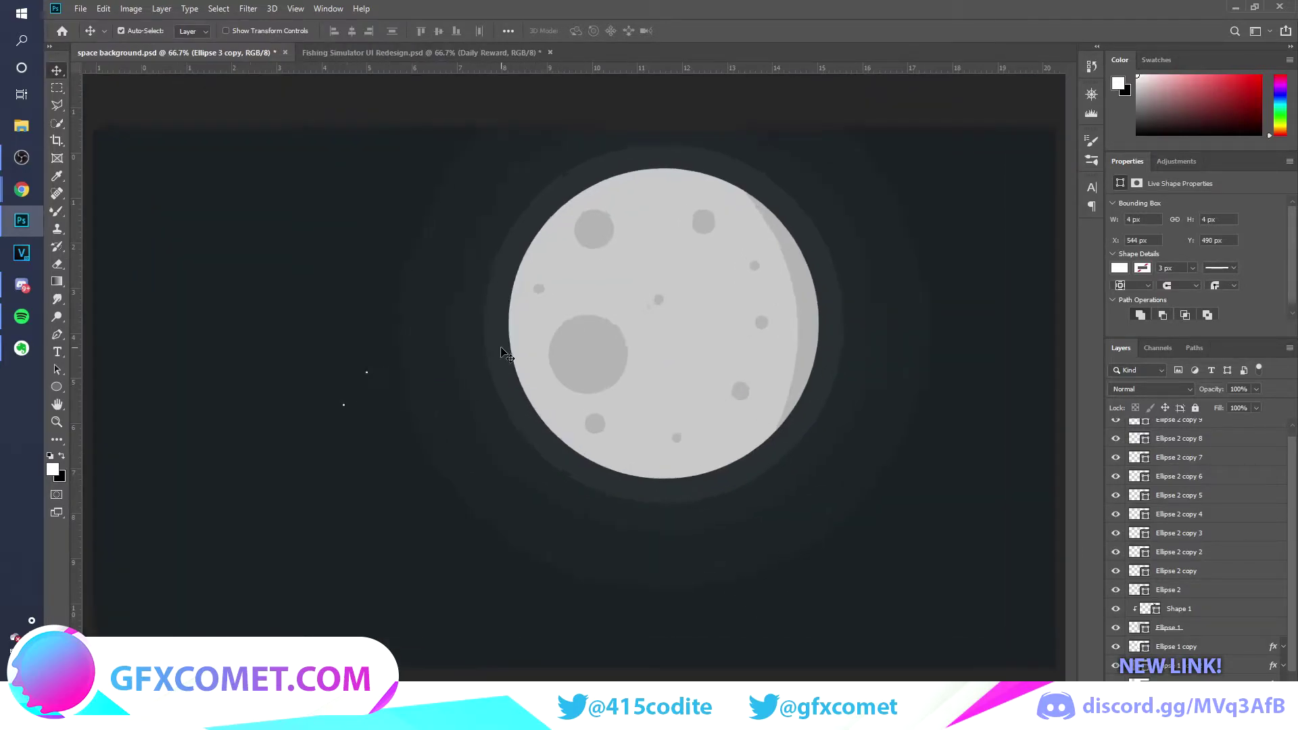
{"action": "key", "text": "ctrl+plus"}
{"action": "key", "text": "ctrl+plus"}
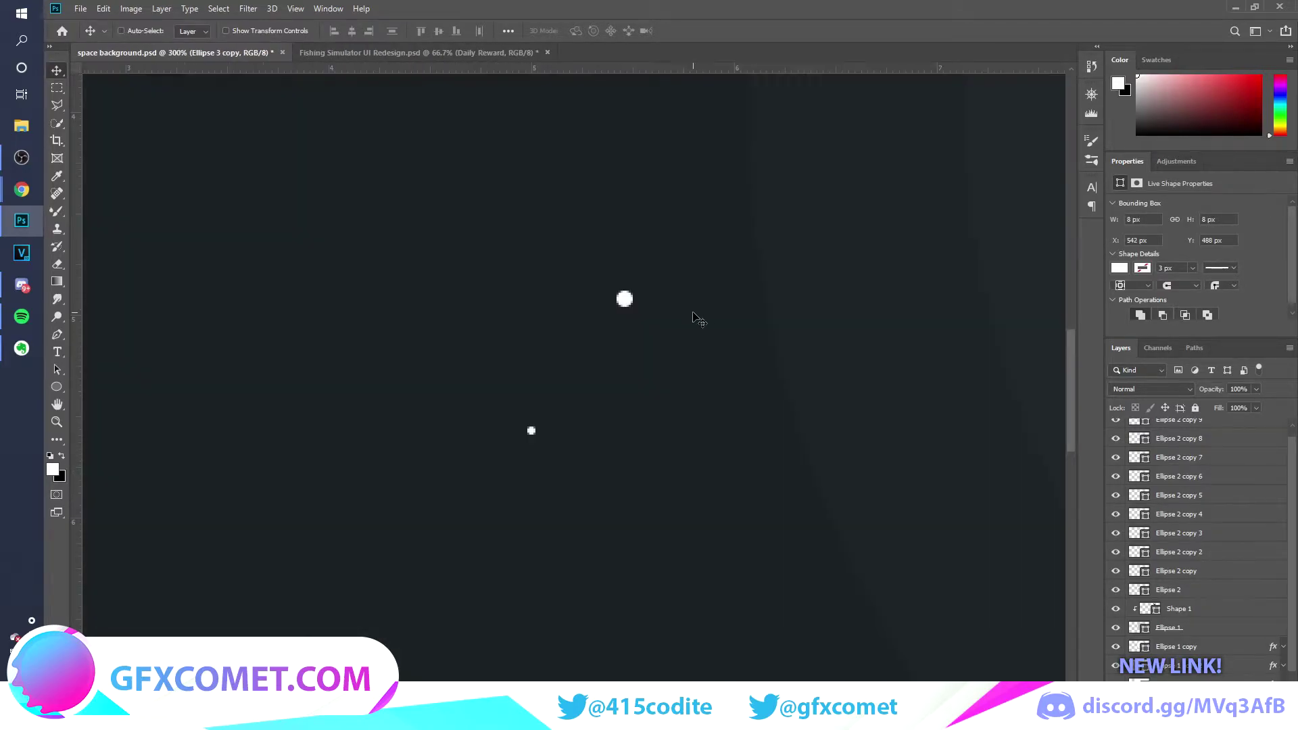
- Scatter five more star copies around the first two, scaling most of them down to about 2 px
{"action": "left_click_drag", "start_coordinate": [649, 297], "coordinate": [636, 524]}
{"action": "key", "text": "ctrl+t"}
{"action": "key", "text": "Return"}
{"action": "key", "text": "ctrl+t"}
{"action": "key", "text": "Return"}
{"action": "left_click_drag", "start_coordinate": [642, 468], "coordinate": [560, 180]}
- Merge all the star layers into one cluster, shift it slightly and save the document
{"action": "scroll", "coordinate": [1161, 598], "scroll_direction": "down", "scroll_amount": 3}
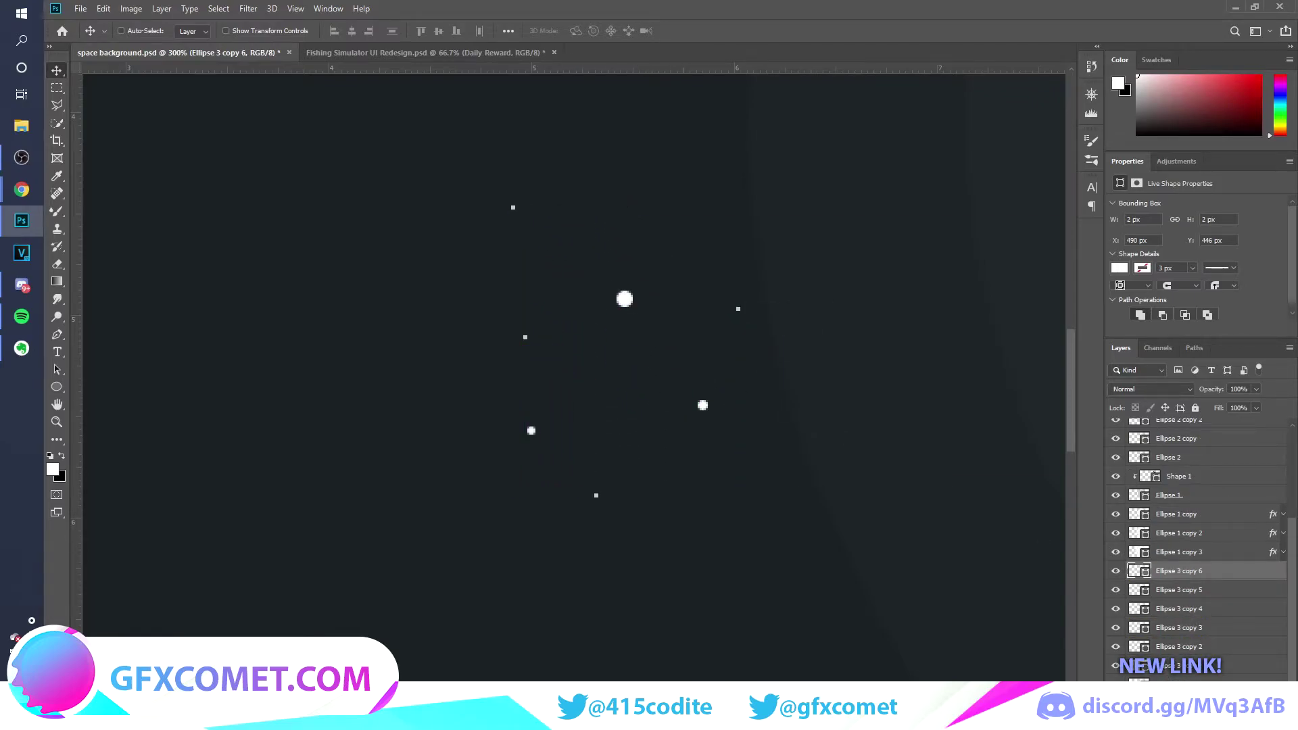
{"action": "left_click", "coordinate": [1178, 681], "text": "shift"}
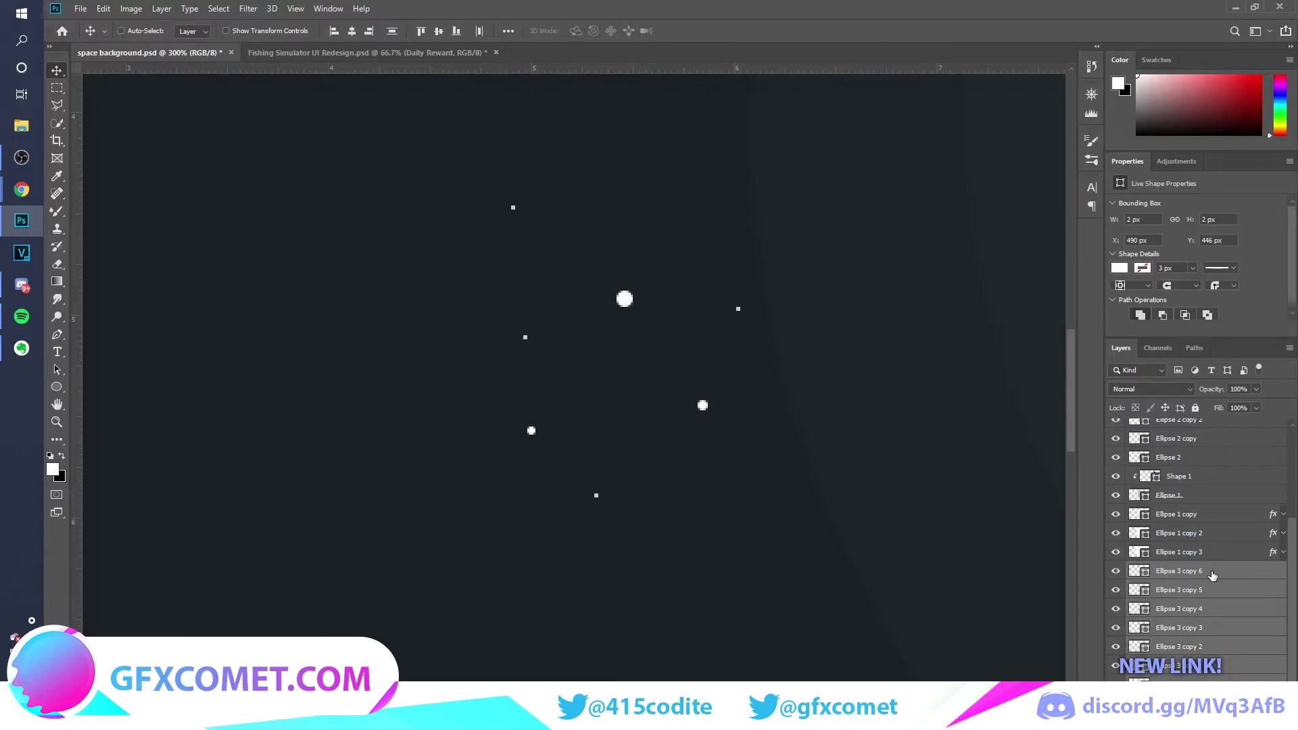
{"action": "key", "text": "ctrl+e"}
{"action": "left_click_drag", "start_coordinate": [753, 415], "coordinate": [707, 436]}
{"action": "key", "text": "ctrl+minus"}
{"action": "key", "text": "ctrl+minus"}
{"action": "key", "text": "ctrl+minus"}
{"action": "key", "text": "ctrl+minus"}
{"action": "key", "text": "ctrl+minus"}
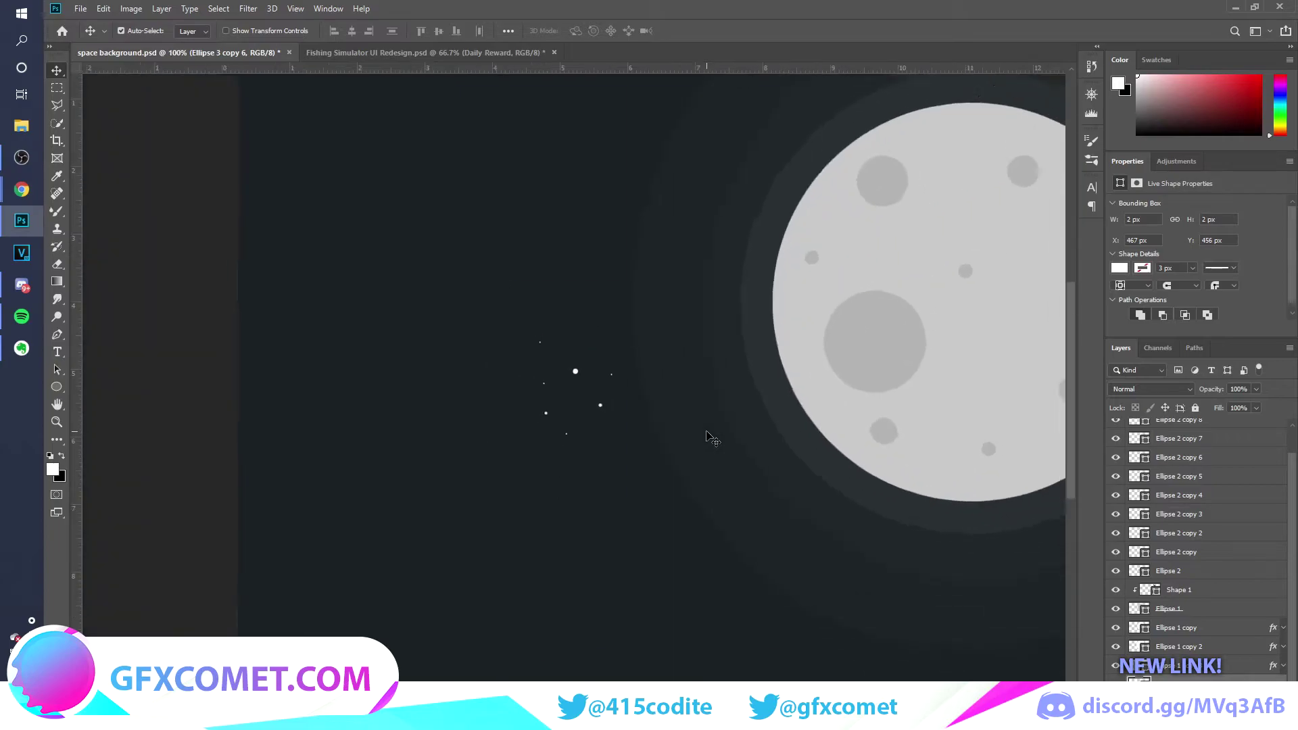
{"action": "key", "text": "ctrl+plus"}
{"action": "key", "text": "ctrl+s"}
- Place several moved and transformed copies of the star cluster between the canvas's left part and the moon
{"action": "left_click_drag", "start_coordinate": [548, 366], "coordinate": [599, 254]}
{"action": "left_click_drag", "start_coordinate": [511, 327], "coordinate": [448, 367], "text": "alt"}
{"action": "key", "text": "ctrl+t"}
{"action": "key", "text": "Escape"}
{"action": "key", "text": "ctrl+t"}
{"action": "left_click_drag", "start_coordinate": [415, 325], "coordinate": [473, 406]}
{"action": "key", "text": "Return"}
{"action": "left_click_drag", "start_coordinate": [428, 268], "coordinate": [527, 305]}
- Try spreading larger duplicated and transformed star groups across the sky to the left of and behind the moon
{"action": "left_click_drag", "start_coordinate": [510, 348], "coordinate": [492, 512], "text": "alt"}
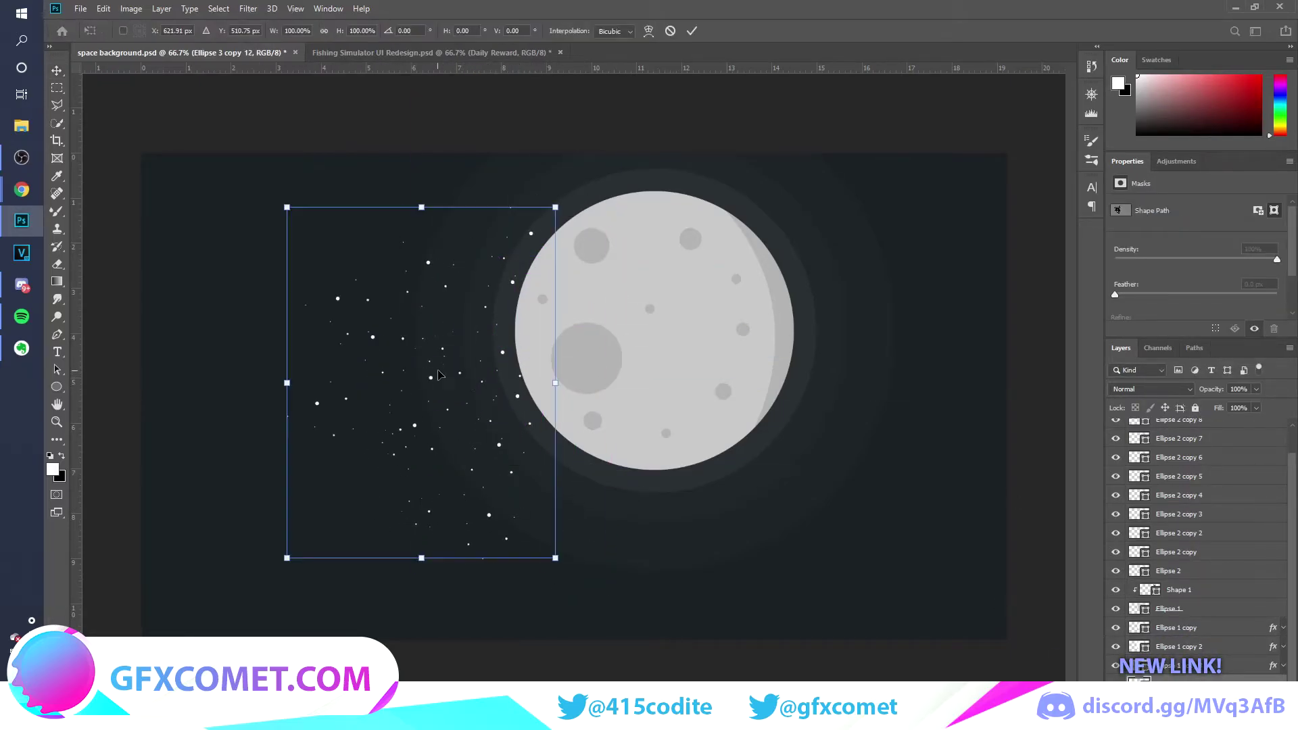
{"action": "left_click_drag", "start_coordinate": [555, 207], "coordinate": [492, 287], "text": "alt"}
{"action": "key", "text": "Return"}
{"action": "left_click_drag", "start_coordinate": [481, 353], "coordinate": [514, 304]}
{"action": "left_click_drag", "start_coordinate": [528, 306], "coordinate": [674, 349], "text": "alt"}
{"action": "key", "text": "ctrl+t"}
{"action": "key", "text": "Return"}
{"action": "left_click_drag", "start_coordinate": [657, 259], "coordinate": [571, 250]}
- Undo the latest star copies and try placing other transformed star groups around and below the moon
{"action": "key", "text": "ctrl+z"}
{"action": "key", "text": "ctrl+z"}
{"action": "key", "text": "ctrl+z"}
{"action": "key", "text": "ctrl+z"}
{"action": "key", "text": "ctrl+z"}
{"action": "left_click_drag", "start_coordinate": [868, 568], "coordinate": [664, 387], "text": "alt"}
{"action": "key", "text": "ctrl+t"}
{"action": "left_click_drag", "start_coordinate": [599, 414], "coordinate": [669, 443]}
{"action": "key", "text": "Return"}
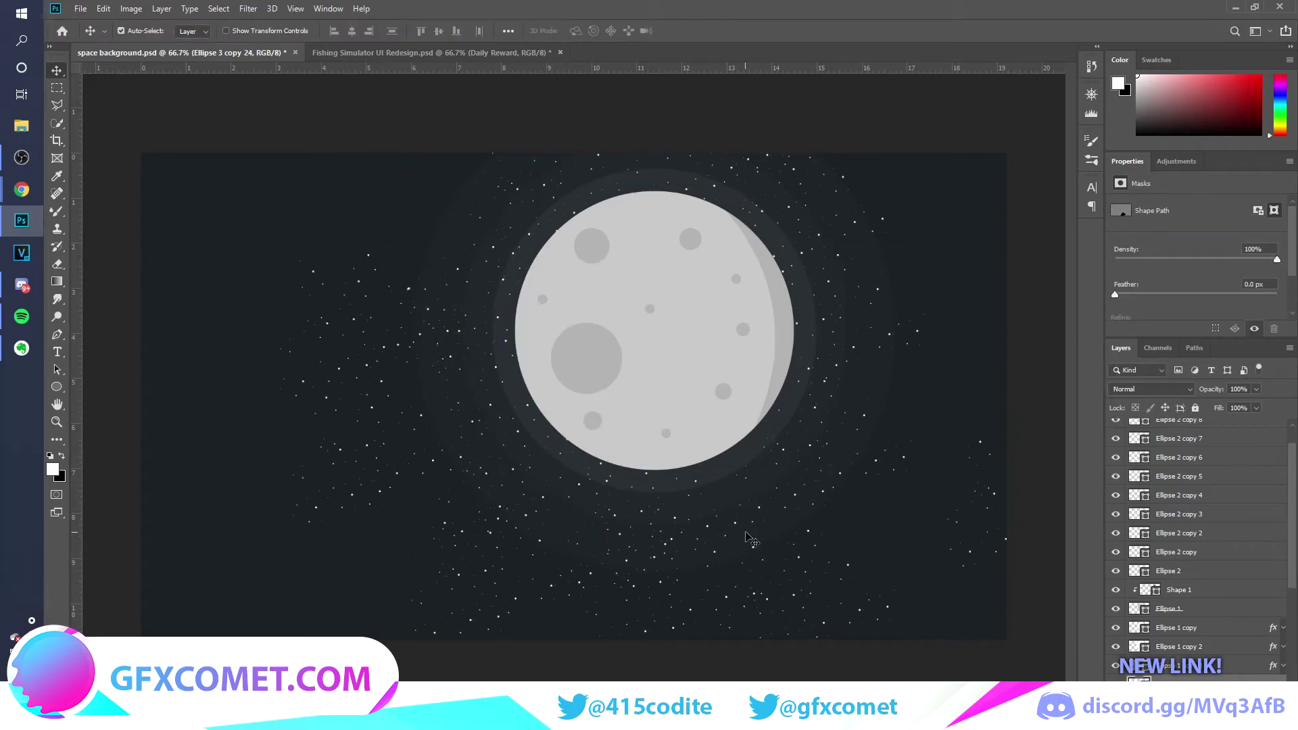
- Undo the dense star field back to the separate star clusters left of the moon
{"action": "key", "text": "ctrl+z"}
{"action": "key", "text": "ctrl+z"}
{"action": "key", "text": "ctrl+z"}
{"action": "key", "text": "ctrl+z"}
{"action": "scroll", "coordinate": [1119, 609], "scroll_direction": "down", "scroll_amount": 2}
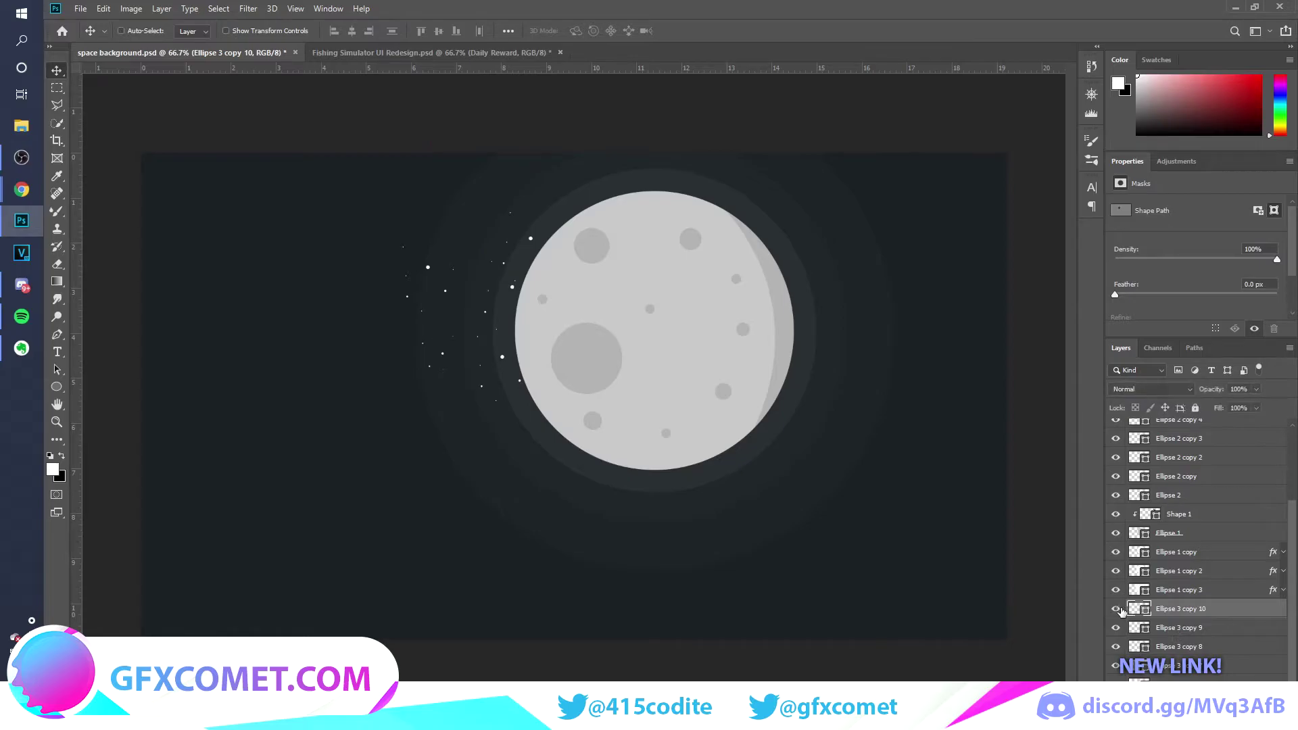
{"action": "key", "text": "ctrl+z"}
{"action": "key", "text": "ctrl+z"}
{"action": "key", "text": "ctrl+z"}
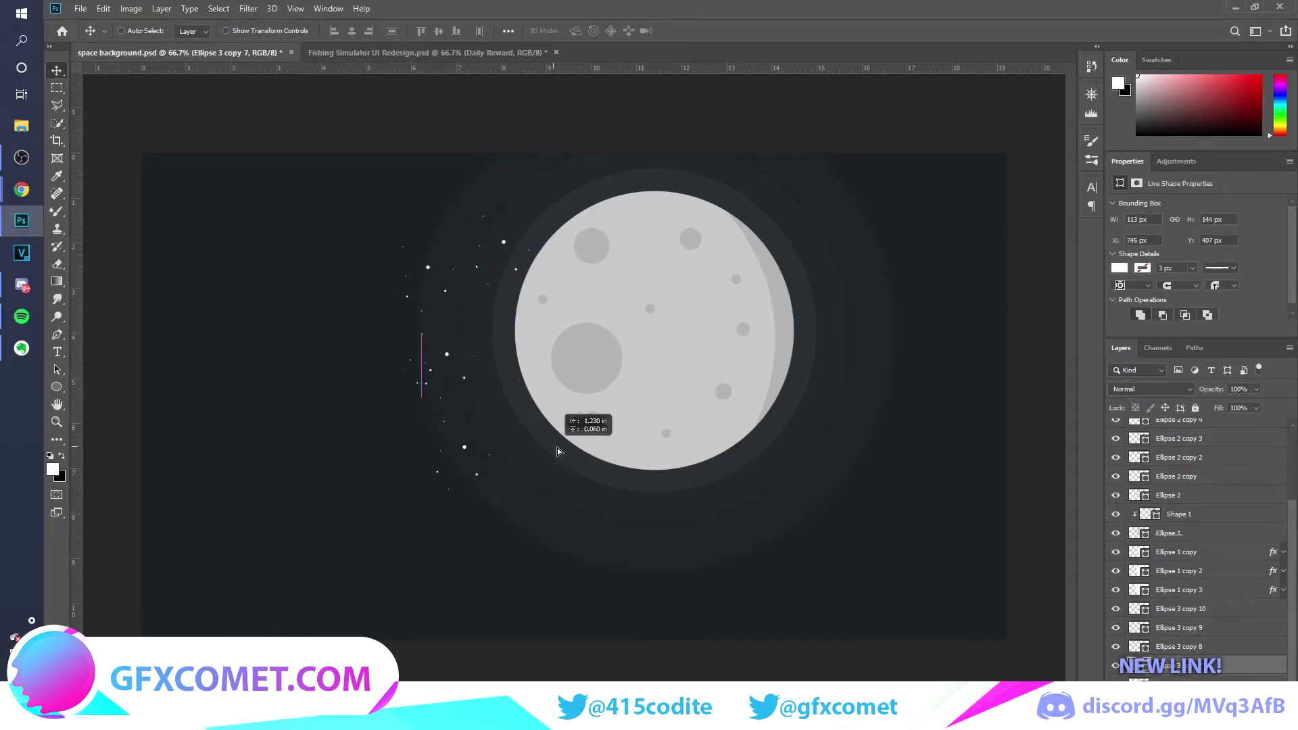
- Merge the separate star cluster layers into one group, then reposition and transform it beside the moon's left edge
{"action": "left_click", "coordinate": [1177, 632]}
{"action": "left_click", "coordinate": [1136, 679]}
{"action": "left_click", "coordinate": [1179, 612], "text": "shift"}
{"action": "key", "text": "ctrl+e"}
{"action": "left_click_drag", "start_coordinate": [654, 432], "coordinate": [627, 409]}
{"action": "key", "text": "ctrl+t"}
{"action": "left_click_drag", "start_coordinate": [506, 208], "coordinate": [523, 277], "text": "alt"}
{"action": "key", "text": "Return"}
- Duplicate the merged star group towards the area below the moon and transform the copy to follow the moon's edge
{"action": "left_click_drag", "start_coordinate": [477, 318], "coordinate": [490, 439], "text": "alt"}
{"action": "key", "text": "ctrl+t"}
{"action": "left_click_drag", "start_coordinate": [519, 368], "coordinate": [727, 544]}
{"action": "key", "text": "Return"}
{"action": "key", "text": "ctrl+t"}
{"action": "left_click_drag", "start_coordinate": [659, 460], "coordinate": [629, 480]}
{"action": "key", "text": "Return"}
- Place a star group to the right of the moon and transform it to fit that side
{"action": "left_click_drag", "start_coordinate": [744, 564], "coordinate": [853, 478]}
{"action": "key", "text": "ctrl+t"}
{"action": "left_click_drag", "start_coordinate": [903, 525], "coordinate": [922, 493]}
{"action": "left_click_drag", "start_coordinate": [823, 278], "coordinate": [772, 374]}
{"action": "key", "text": "Return"}
- Fill the sky at the moon's upper right and upper left with further star group copies, and save the document
{"action": "left_click_drag", "start_coordinate": [963, 362], "coordinate": [818, 182], "text": "alt"}
{"action": "key", "text": "ctrl+t"}
{"action": "key", "text": "Return"}
{"action": "left_click_drag", "start_coordinate": [655, 164], "coordinate": [559, 194], "text": "alt"}
{"action": "left_click_drag", "start_coordinate": [811, 450], "coordinate": [800, 436]}
{"action": "key", "text": "ctrl+s"}
- Add a new layer beneath the moon and draw a small white circle as a star in the empty lower-left sky
{"action": "left_click", "coordinate": [1217, 628]}
{"action": "key", "text": "ctrl+shift+alt+n"}
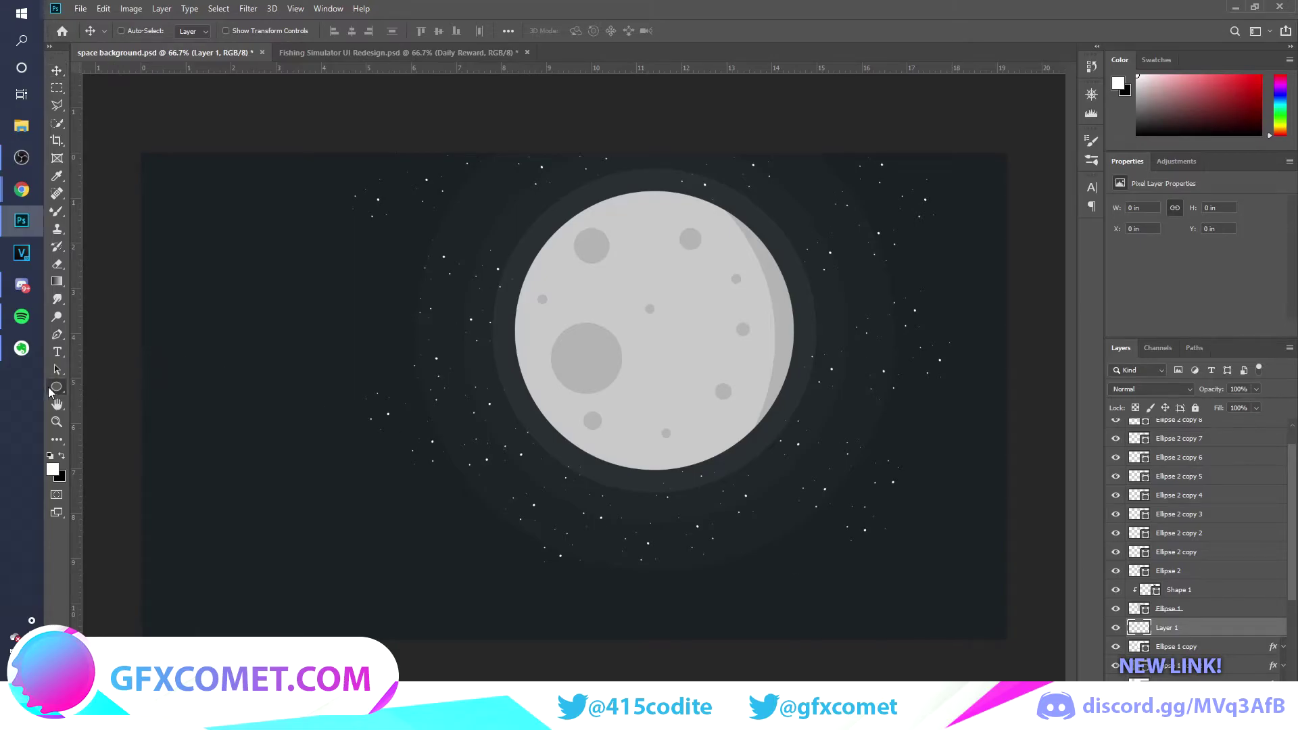
{"action": "left_click", "coordinate": [53, 388]}
{"action": "key", "text": "ctrl+plus"}
{"action": "key", "text": "ctrl+plus"}
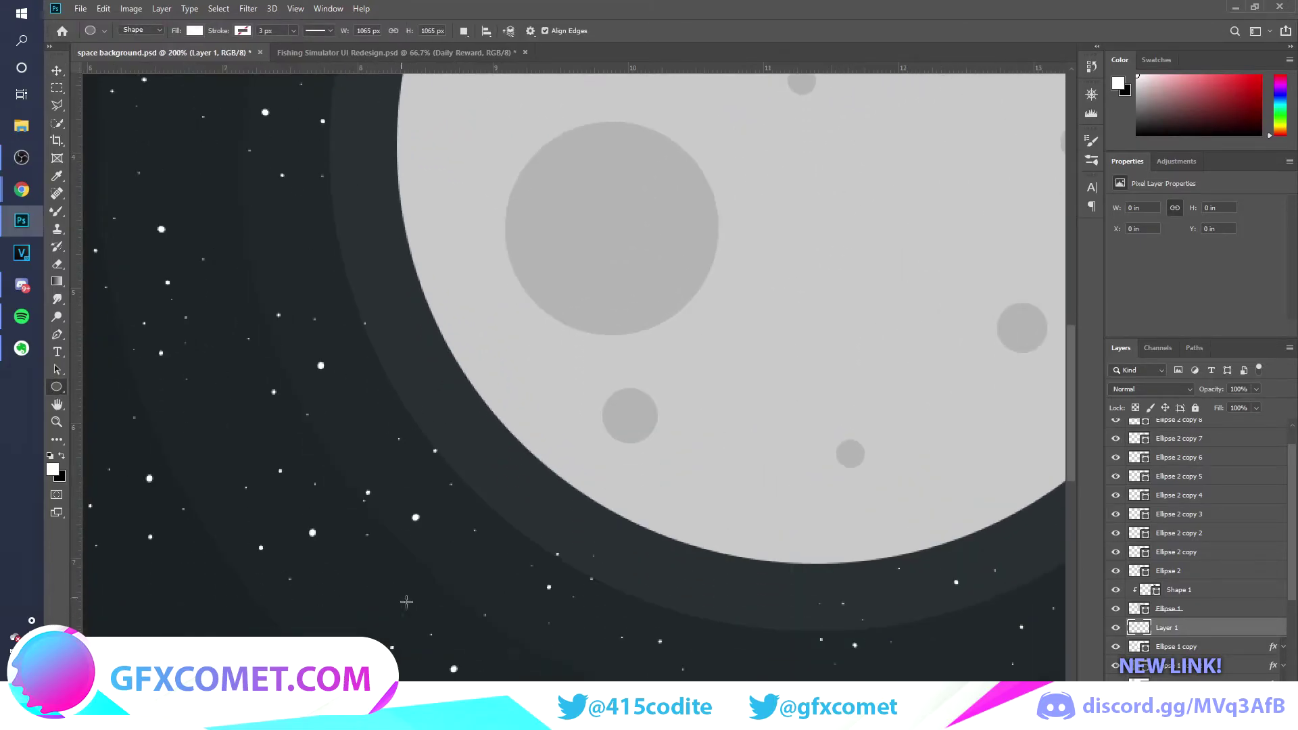
{"action": "scroll", "coordinate": [641, 578], "scroll_direction": "left", "scroll_amount": 3}
{"action": "key", "text": "ctrl+minus"}
{"action": "key", "text": "ctrl+minus"}
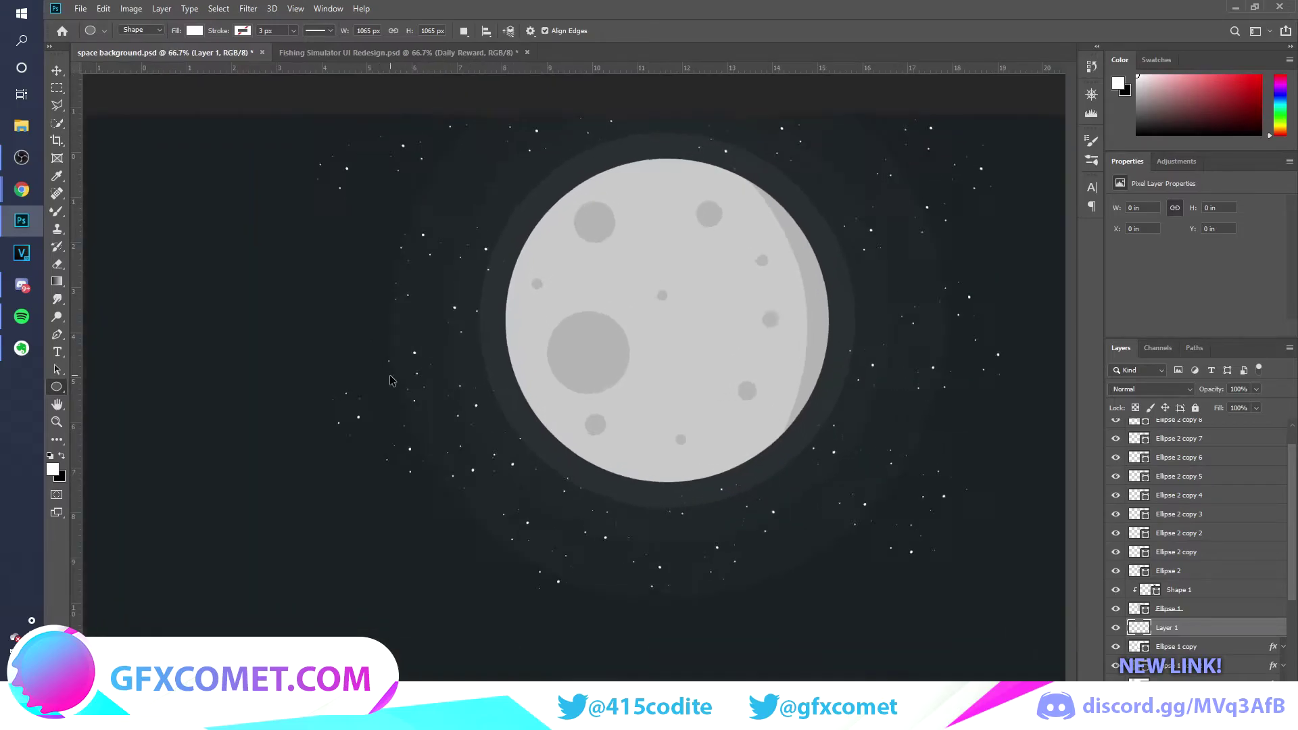
{"action": "key", "text": "ctrl+plus"}
{"action": "key", "text": "ctrl+plus"}
{"action": "left_click_drag", "start_coordinate": [427, 448], "coordinate": [434, 449]}
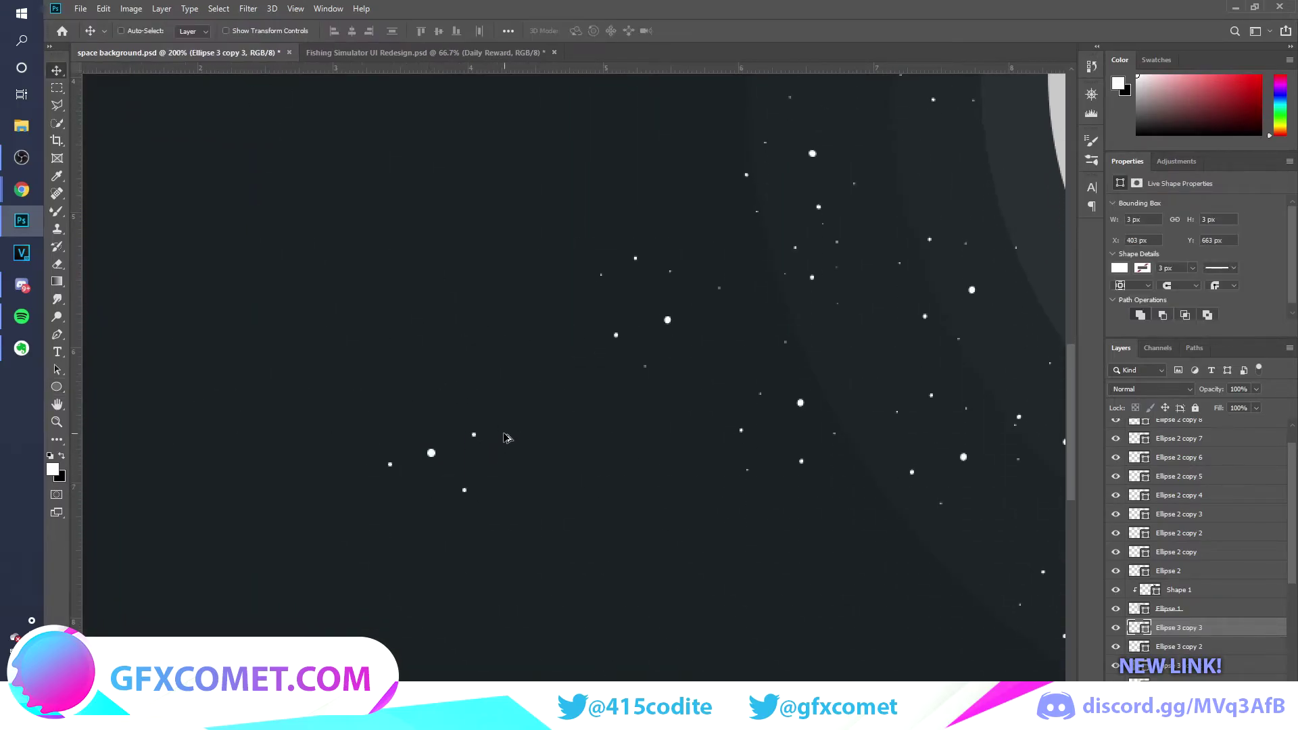
- Add another small star copy to the lower-left cluster, scale it down, and merge the cluster's star layers
{"action": "left_click_drag", "start_coordinate": [506, 438], "coordinate": [406, 410], "text": "alt"}
{"action": "key", "text": "ctrl+t"}
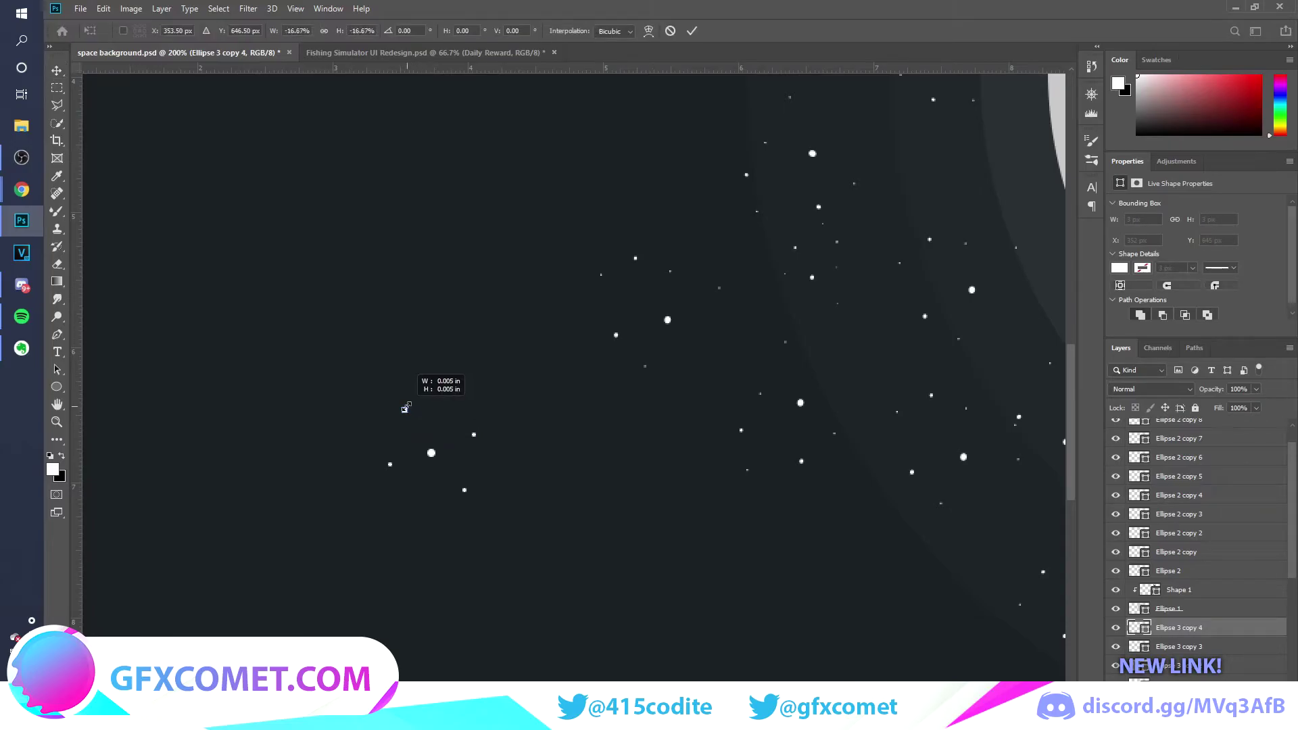
{"action": "key", "text": "Return"}
{"action": "scroll", "coordinate": [1208, 602], "scroll_direction": "down", "scroll_amount": 2}
{"action": "left_click", "coordinate": [1155, 592], "text": "shift"}
{"action": "key", "text": "ctrl+e"}
{"action": "left_click", "coordinate": [1173, 553], "text": "shift"}
{"action": "key", "text": "ctrl+e"}
{"action": "key", "text": "ctrl+minus"}
{"action": "key", "text": "ctrl+minus"}
- Duplicate the merged cluster just above itself, transform the copies to vary them, and merge them into one group
{"action": "left_click_drag", "start_coordinate": [420, 464], "coordinate": [386, 328], "text": "alt"}
{"action": "key", "text": "ctrl+t"}
{"action": "key", "text": "Return"}
{"action": "key", "text": "ctrl+t"}
{"action": "left_click_drag", "start_coordinate": [386, 305], "coordinate": [425, 331]}
{"action": "key", "text": "Return"}
{"action": "key", "text": "ctrl+t"}
{"action": "left_click_drag", "start_coordinate": [410, 304], "coordinate": [418, 328]}
{"action": "key", "text": "Return"}
{"action": "left_click", "coordinate": [1221, 571], "text": "shift"}
{"action": "key", "text": "ctrl+e"}
- Place further star group copies in the sky left and upper left of the moon and transform them to fit
{"action": "left_click_drag", "start_coordinate": [543, 387], "coordinate": [591, 295]}
{"action": "left_click_drag", "start_coordinate": [512, 232], "coordinate": [530, 197], "text": "alt"}
{"action": "key", "text": "ctrl+t"}
{"action": "left_click_drag", "start_coordinate": [478, 161], "coordinate": [460, 163]}
{"action": "key", "text": "Return"}
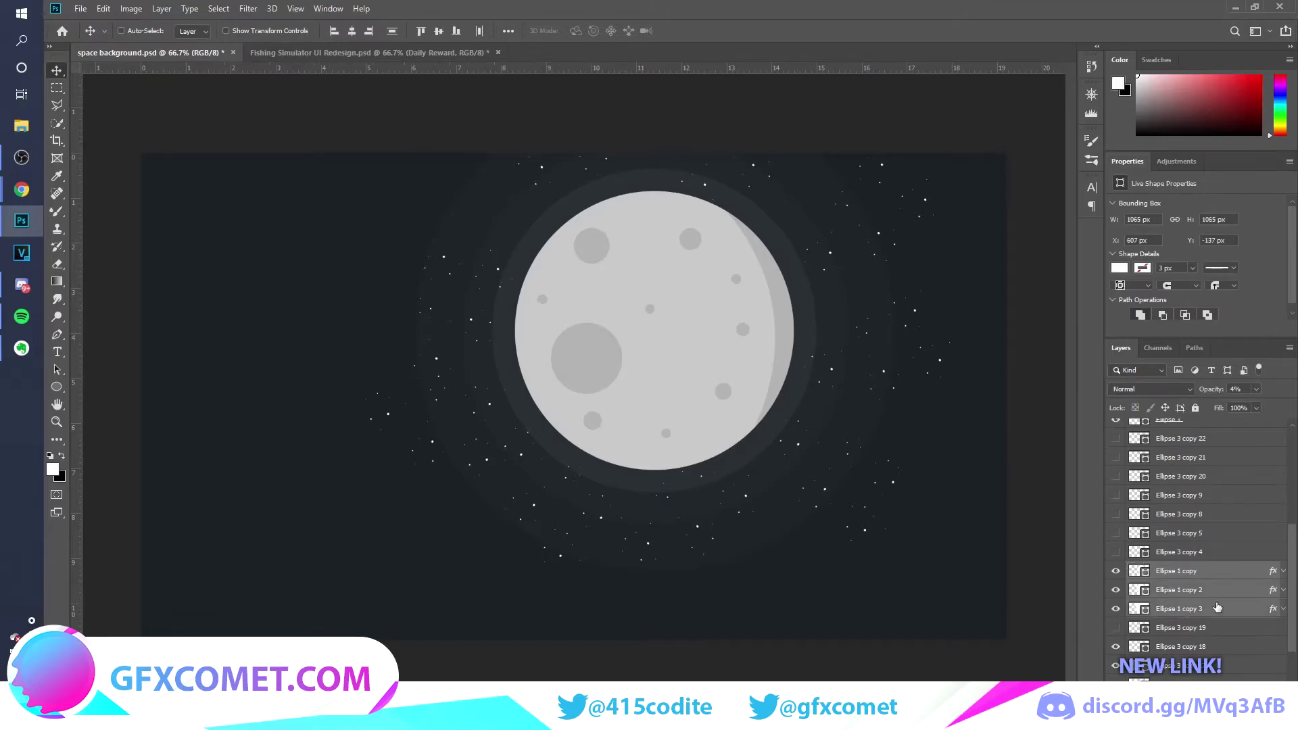
- Move the three moon glow layers above all the star layers and label them yellow
{"action": "scroll", "coordinate": [1216, 607], "scroll_direction": "up", "scroll_amount": 2}
{"action": "left_click_drag", "start_coordinate": [1190, 651], "coordinate": [1166, 505]}
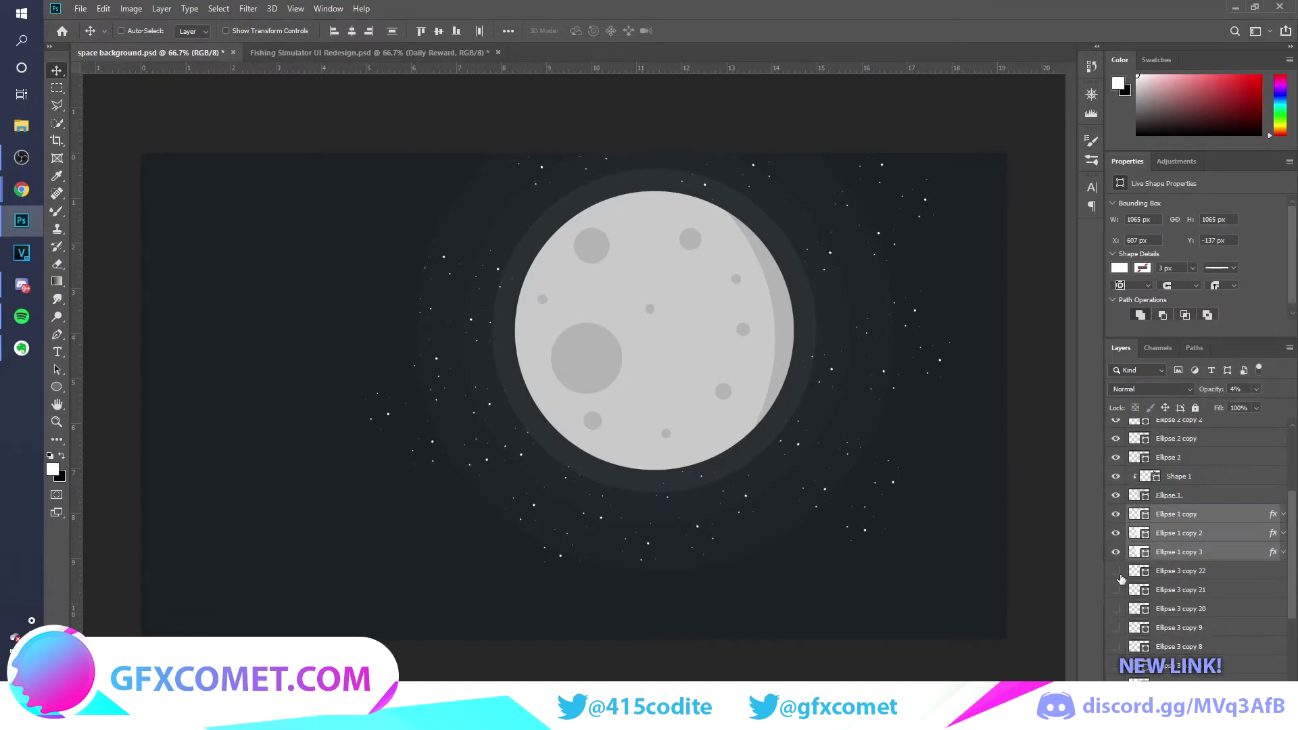
{"action": "right_click", "coordinate": [1202, 555]}
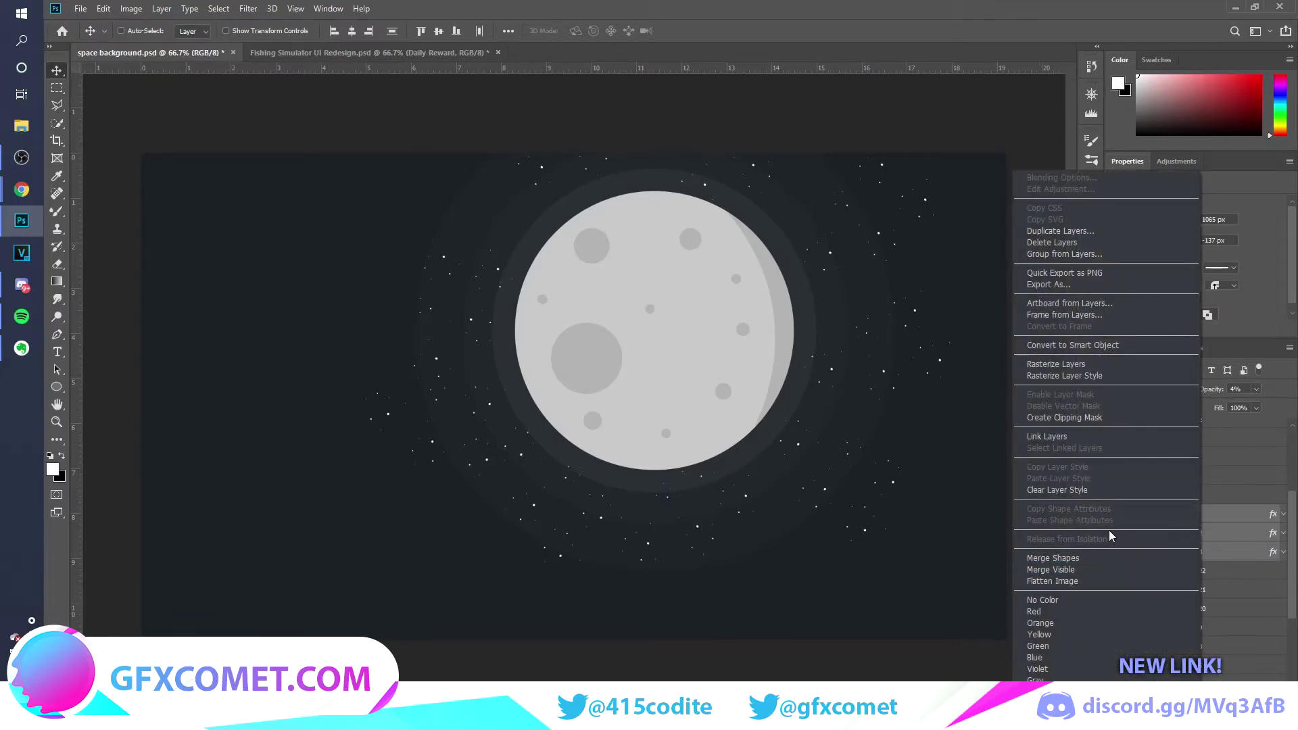
{"action": "left_click", "coordinate": [1101, 631]}
{"action": "mouse_move", "coordinate": [1112, 552]}
{"action": "left_mouse_down"}
{"action": "mouse_move", "coordinate": [1114, 516]}
{"action": "mouse_move", "coordinate": [1116, 551]}
{"action": "left_mouse_up"}
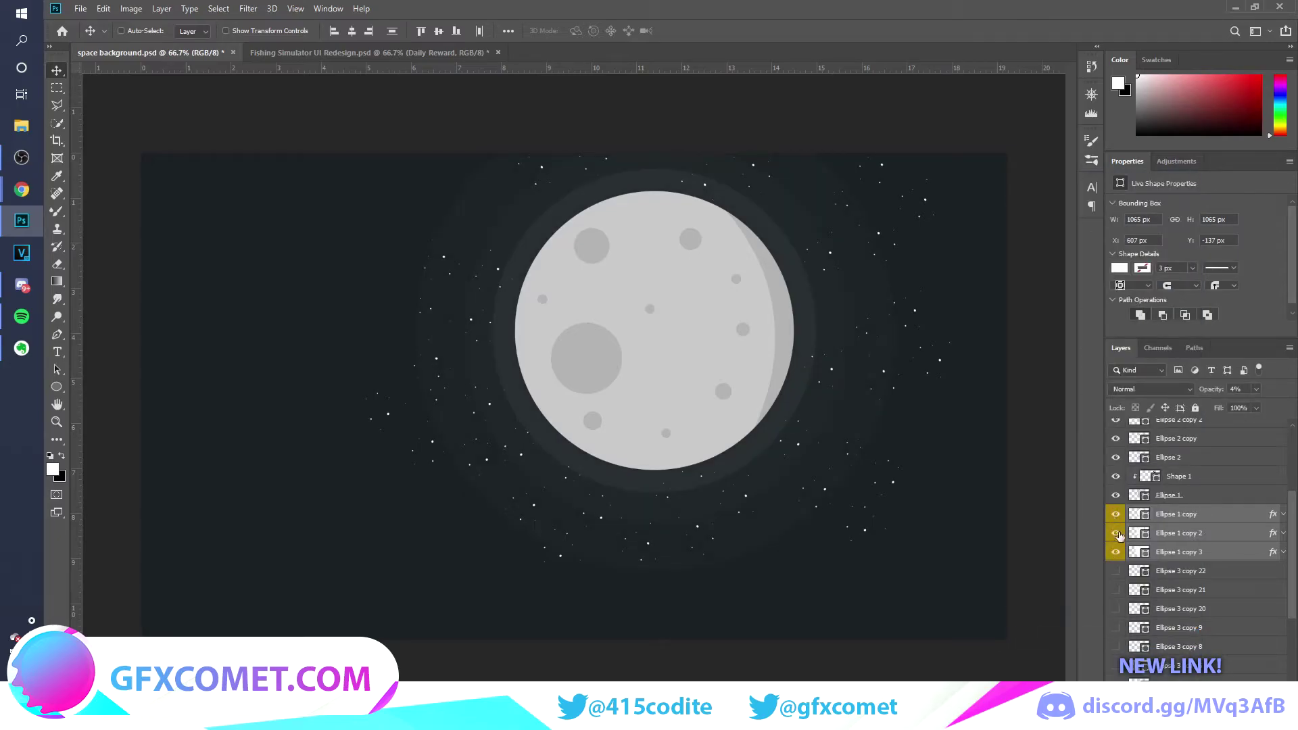
- Show the hidden star layers and merge all the star layers into one
{"action": "left_click", "coordinate": [1116, 552]}
{"action": "left_click", "coordinate": [1114, 571]}
{"action": "left_click", "coordinate": [1138, 572]}
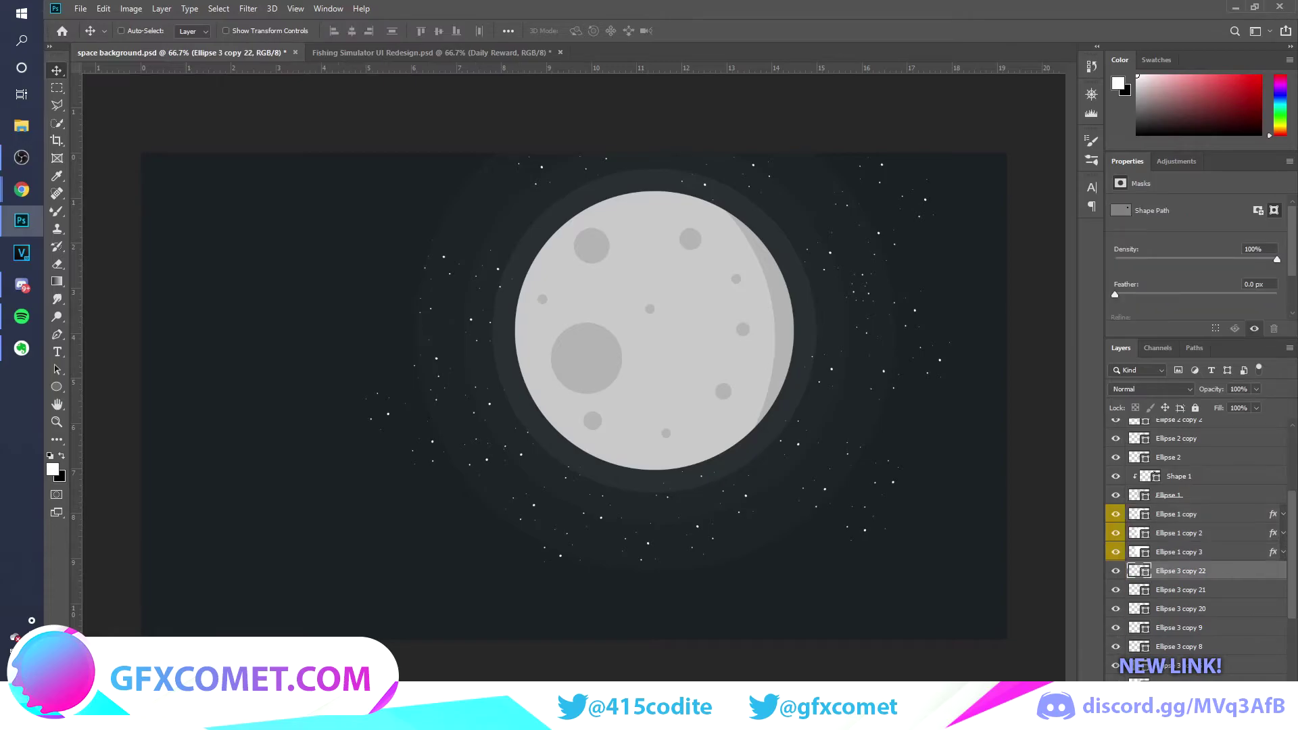
{"action": "scroll", "coordinate": [1200, 556], "scroll_direction": "down", "scroll_amount": 5}
{"action": "scroll", "coordinate": [1197, 554], "scroll_direction": "up", "scroll_amount": 2}
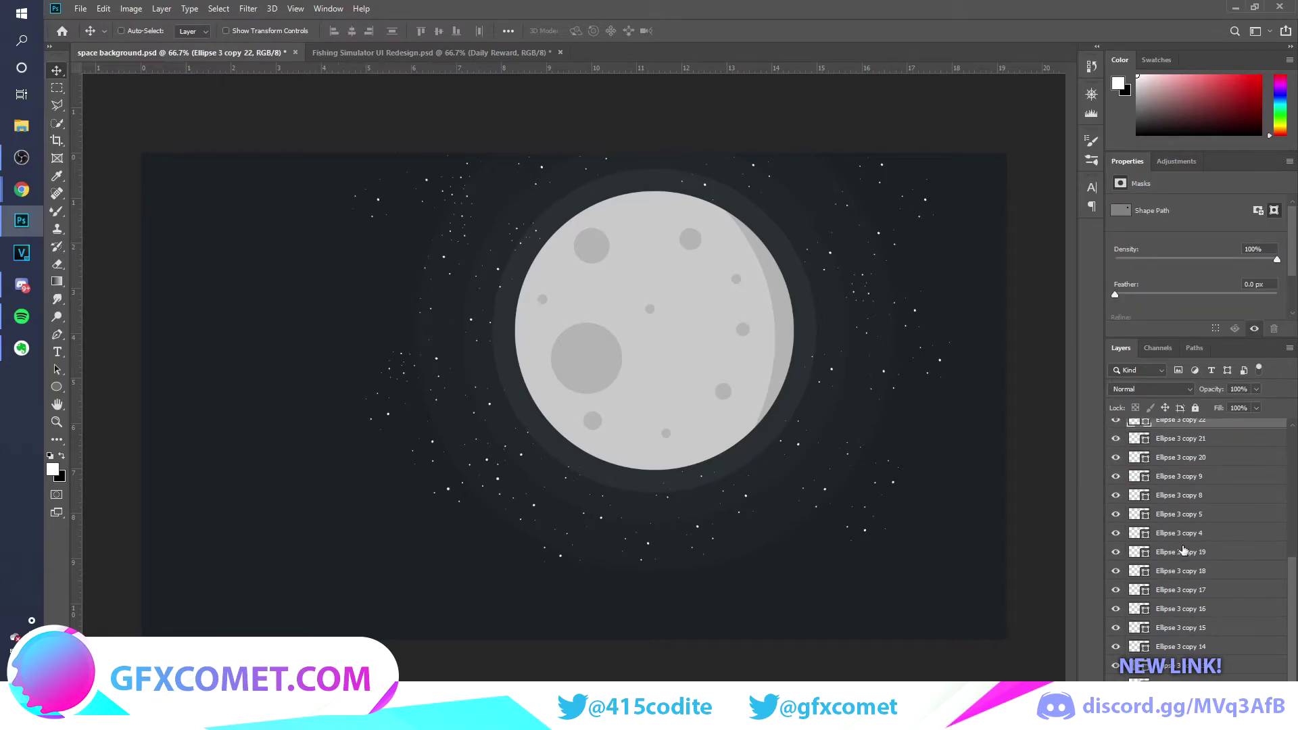
{"action": "scroll", "coordinate": [1179, 568], "scroll_direction": "down", "scroll_amount": 1}
{"action": "left_click", "coordinate": [1180, 666], "text": "shift"}
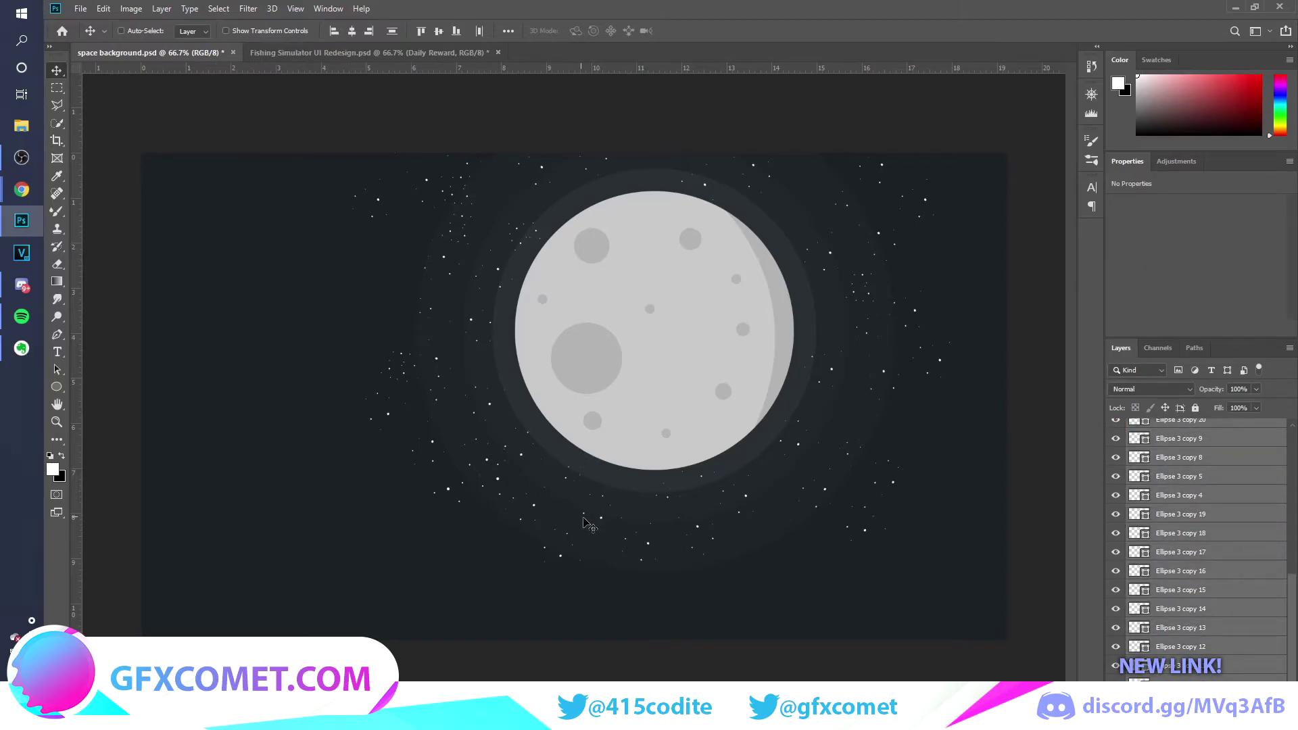
{"action": "key", "text": "ctrl+e"}
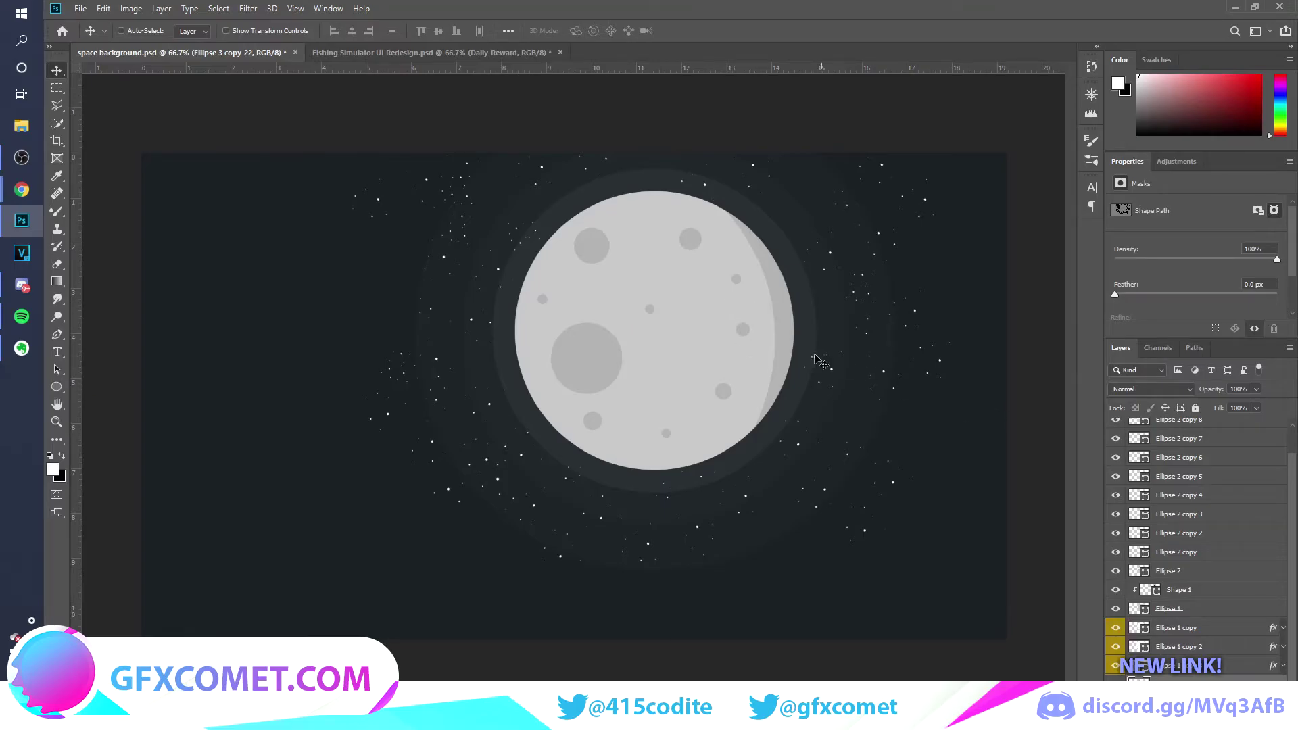
- Draw a white circle about 12 px wide on a new layer in the empty lower-left sky
{"action": "left_click", "coordinate": [828, 387], "text": "ctrl"}
{"action": "left_click", "coordinate": [57, 386]}
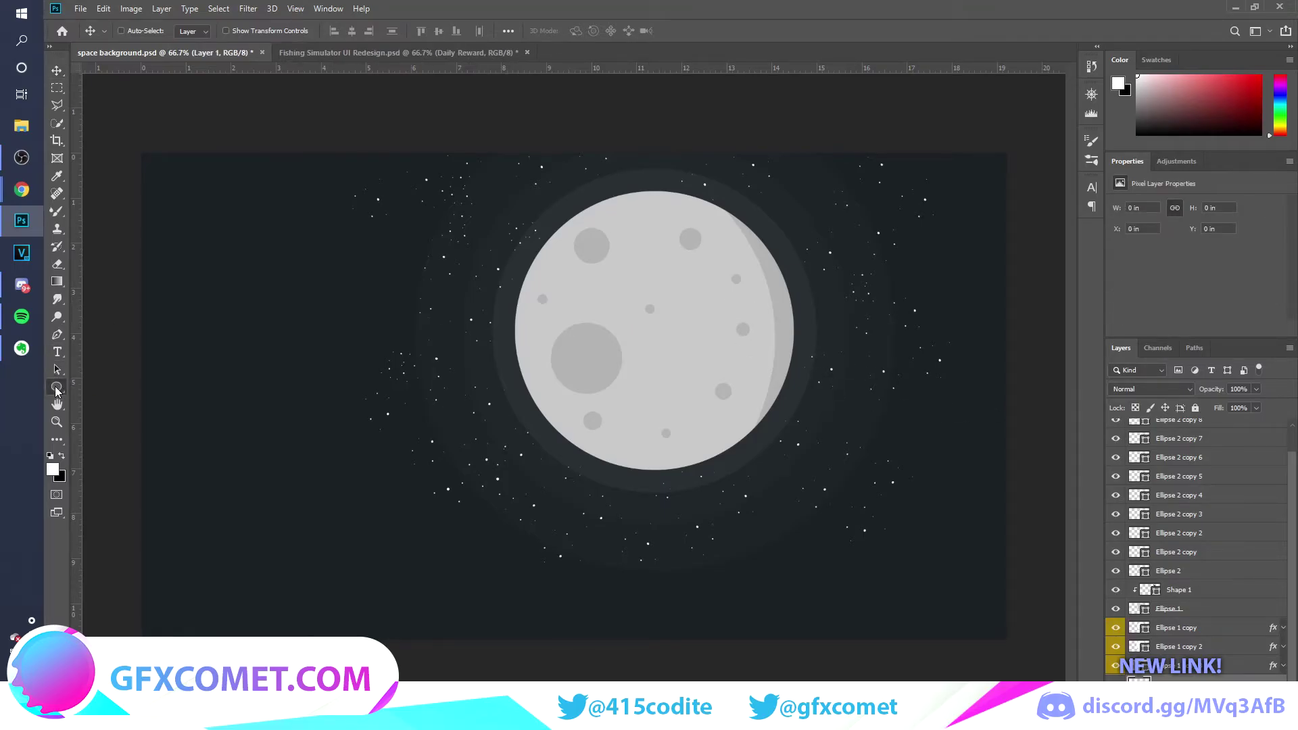
{"action": "left_click_drag", "start_coordinate": [379, 481], "coordinate": [391, 479]}
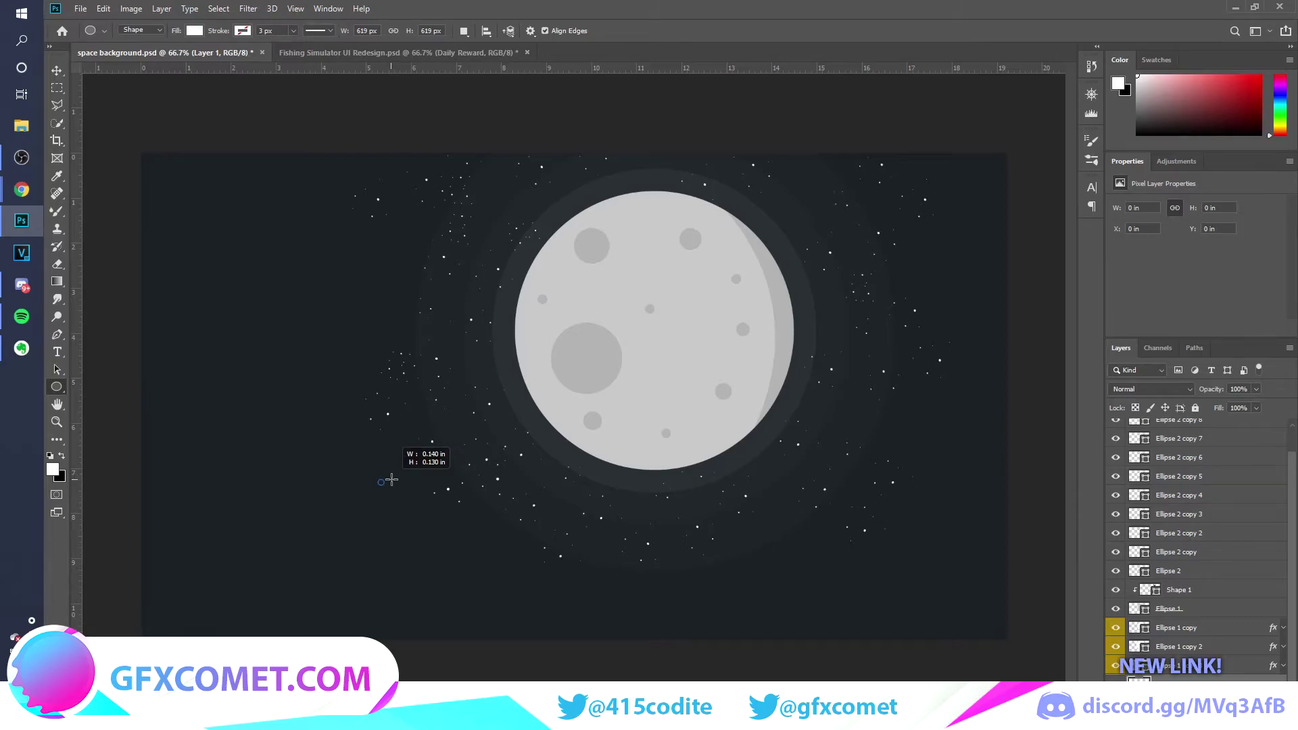
{"action": "left_click_drag", "start_coordinate": [392, 480], "coordinate": [393, 481]}
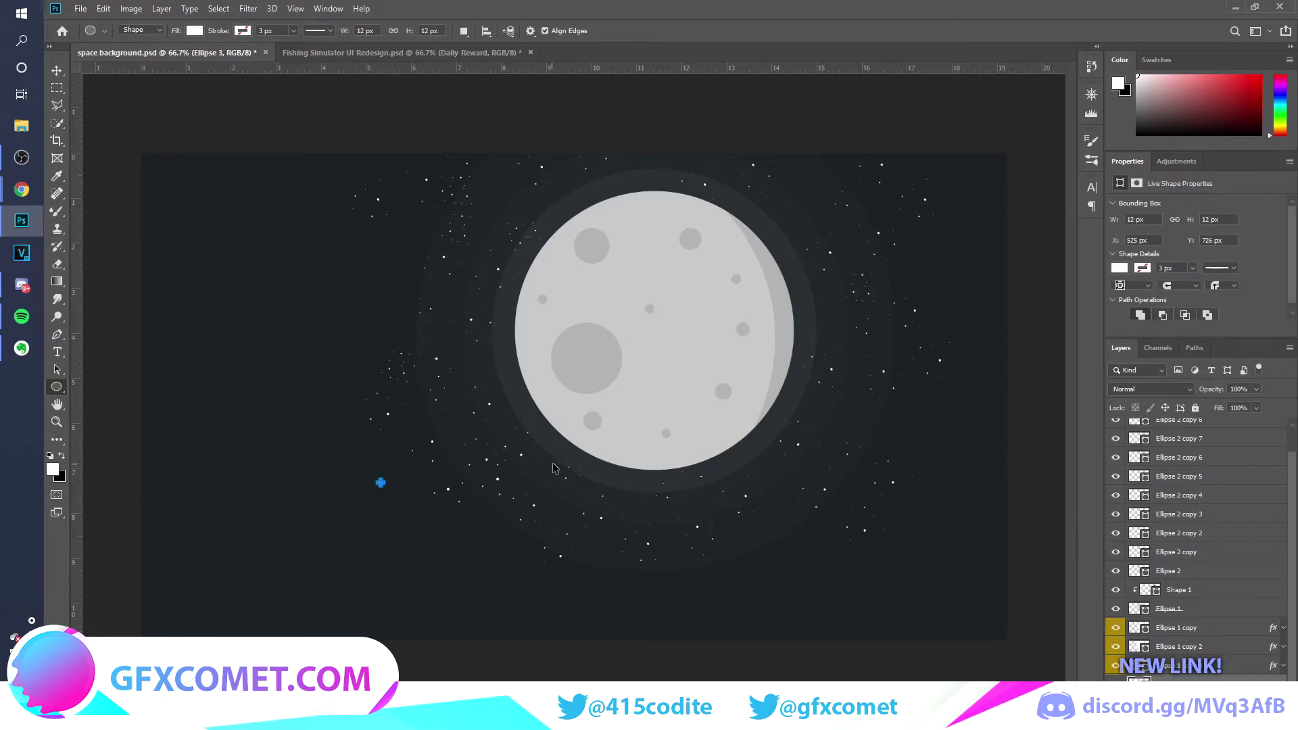
- Duplicate the white circle, rasterize the copy, and apply a short Motion Blur to it at a 34° angle
{"action": "key", "text": "v"}
{"action": "key", "text": "ctrl+j"}
{"action": "left_click", "coordinate": [248, 10]}
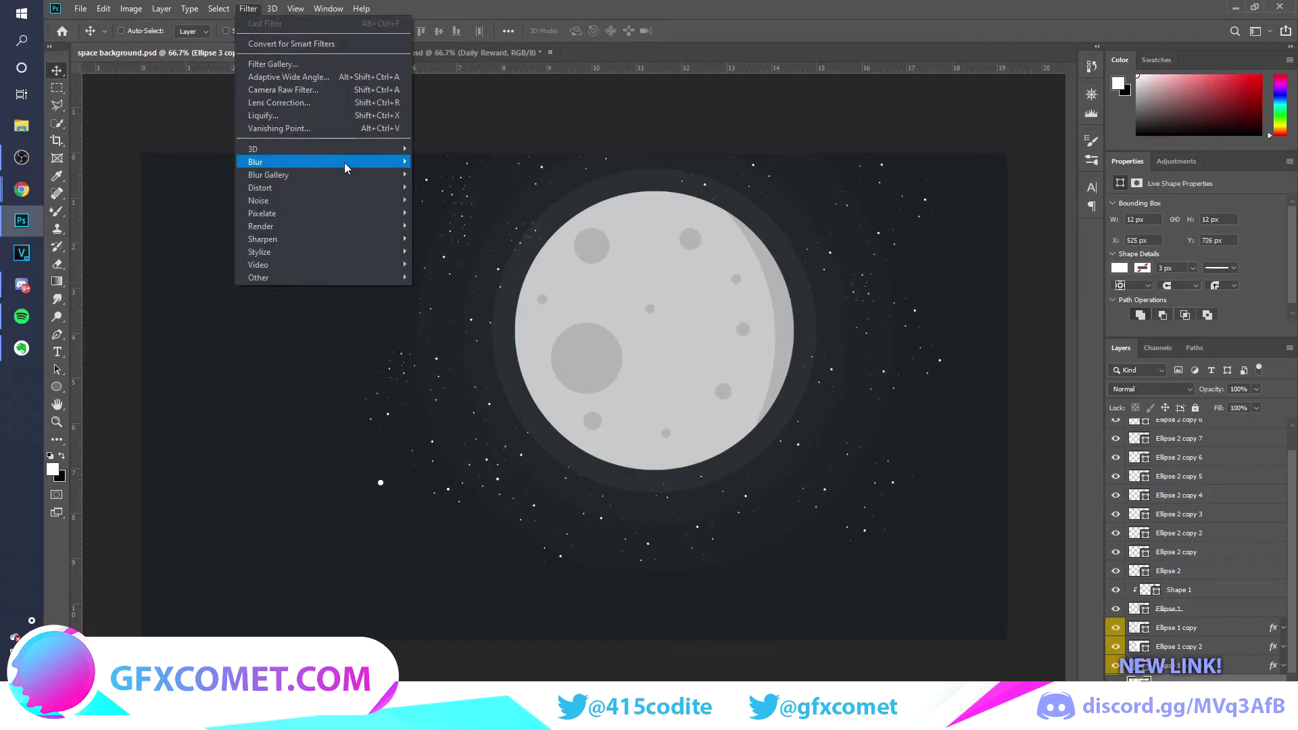
{"action": "mouse_move", "coordinate": [348, 162]}
{"action": "left_click", "coordinate": [457, 263]}
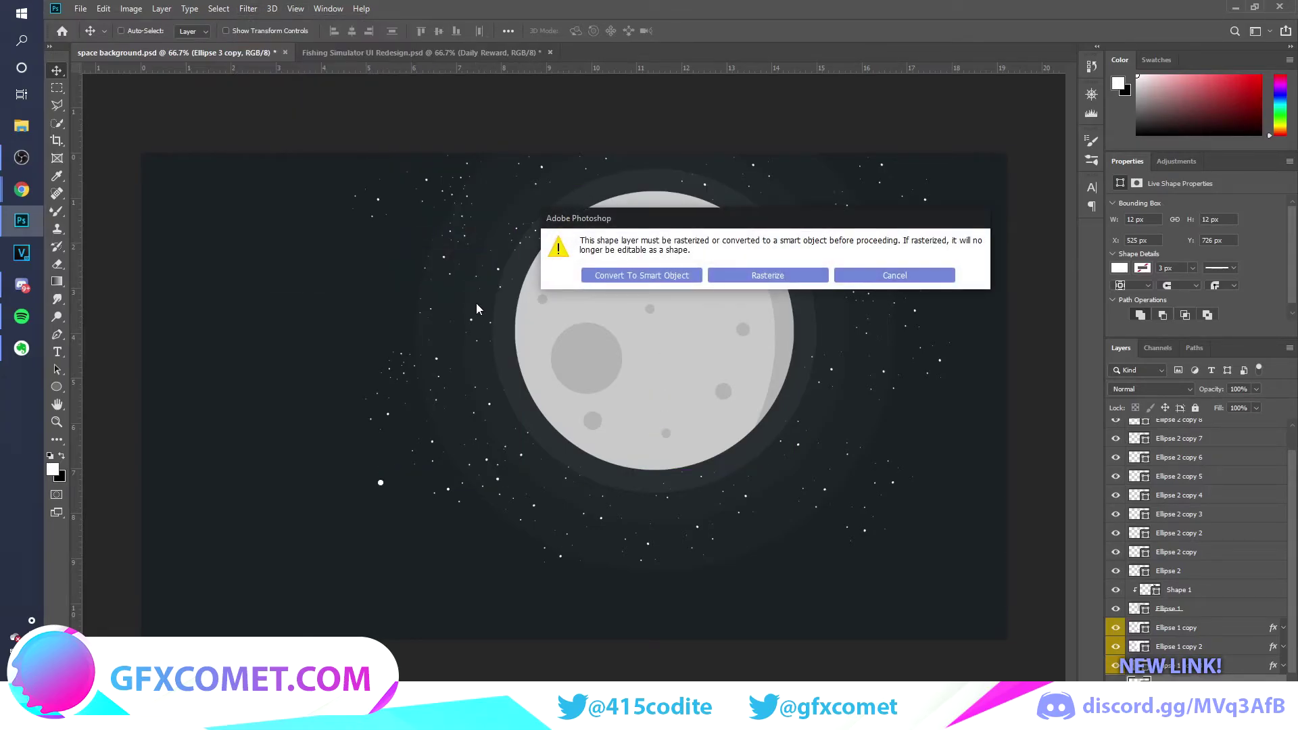
{"action": "left_click", "coordinate": [813, 278]}
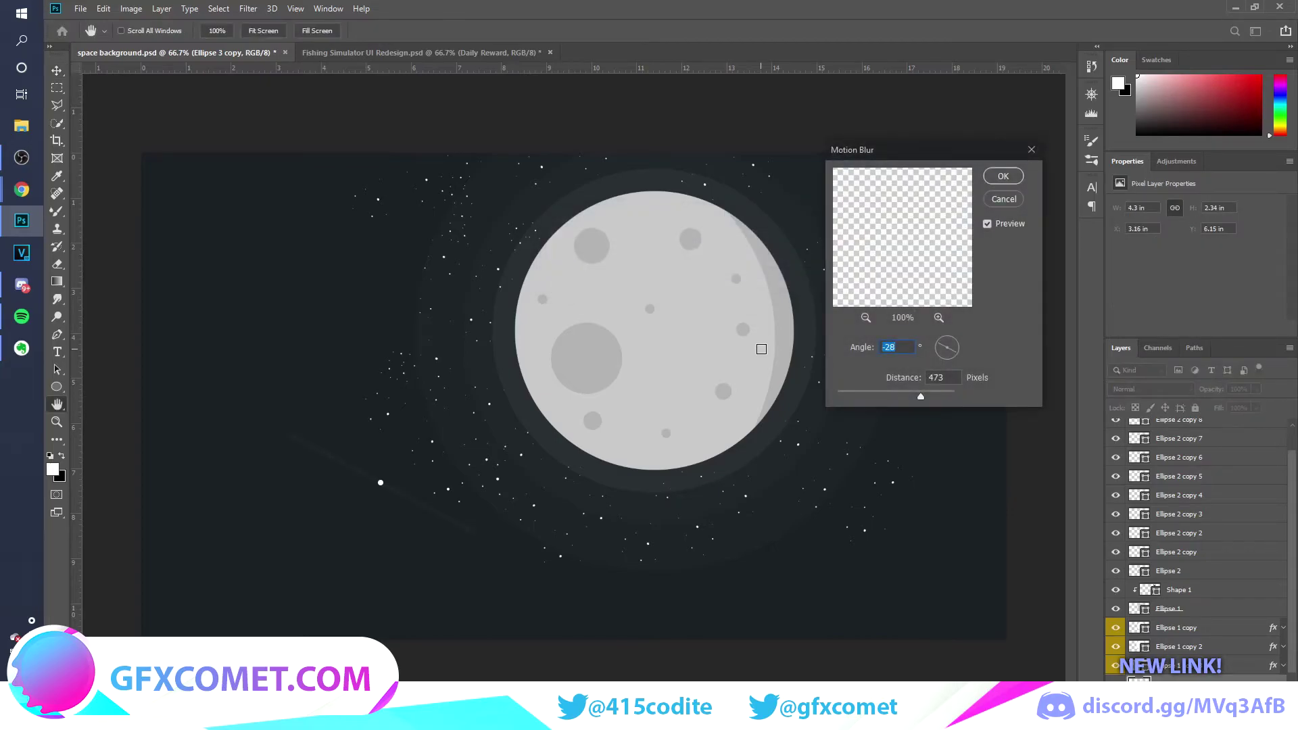
{"action": "key", "text": "ctrl+plus"}
{"action": "scroll", "coordinate": [573, 377], "scroll_direction": "left", "scroll_amount": 3}
{"action": "left_click", "coordinate": [940, 357]}
{"action": "type", "text": "34"}
{"action": "left_click_drag", "start_coordinate": [921, 396], "coordinate": [870, 390]}
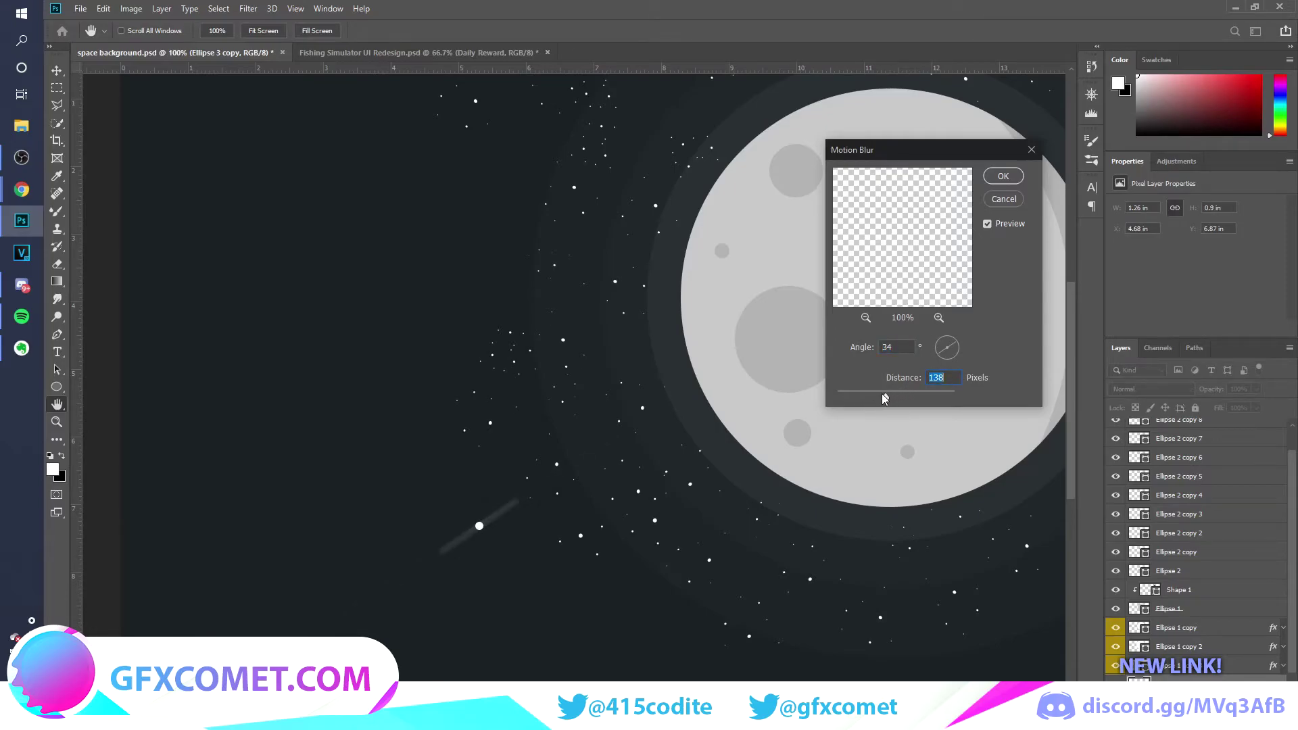
{"action": "key", "text": "Return"}
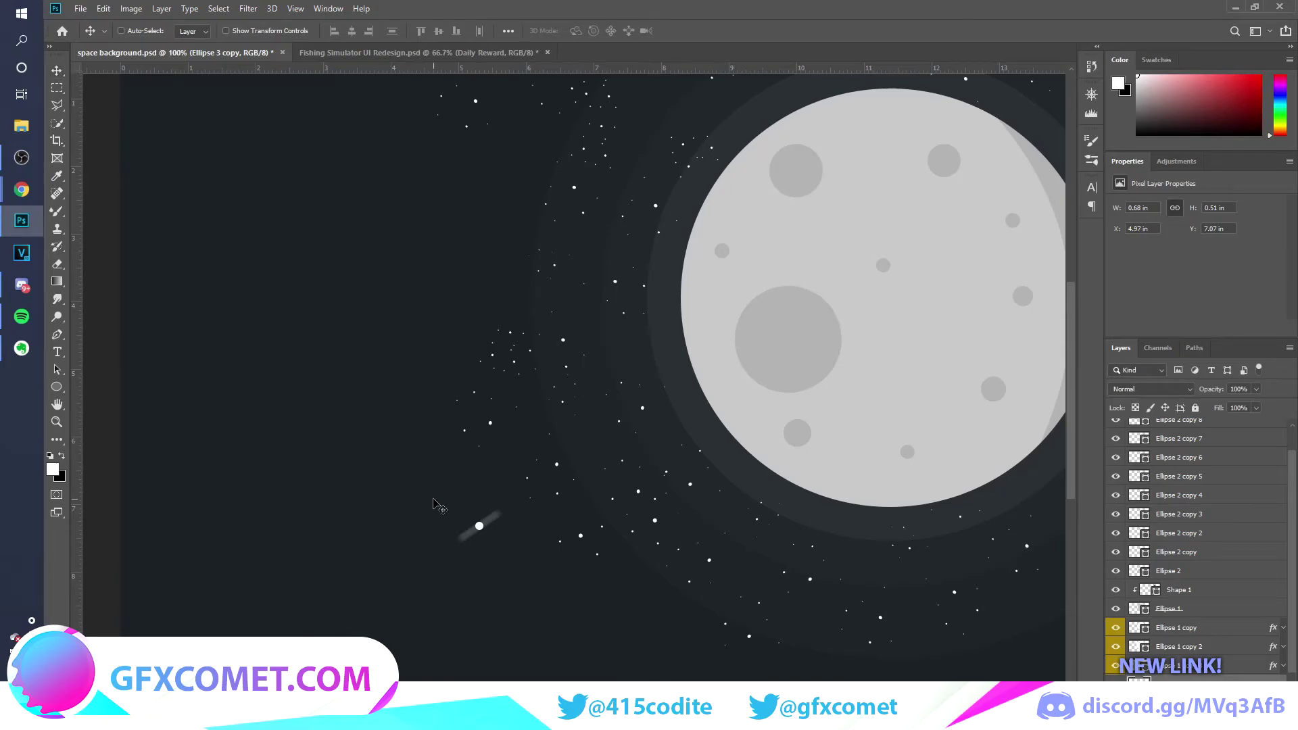
- Erase the lower-left half of the blur streak and soften its upper-right end into a fading tail
{"action": "key", "text": "e"}
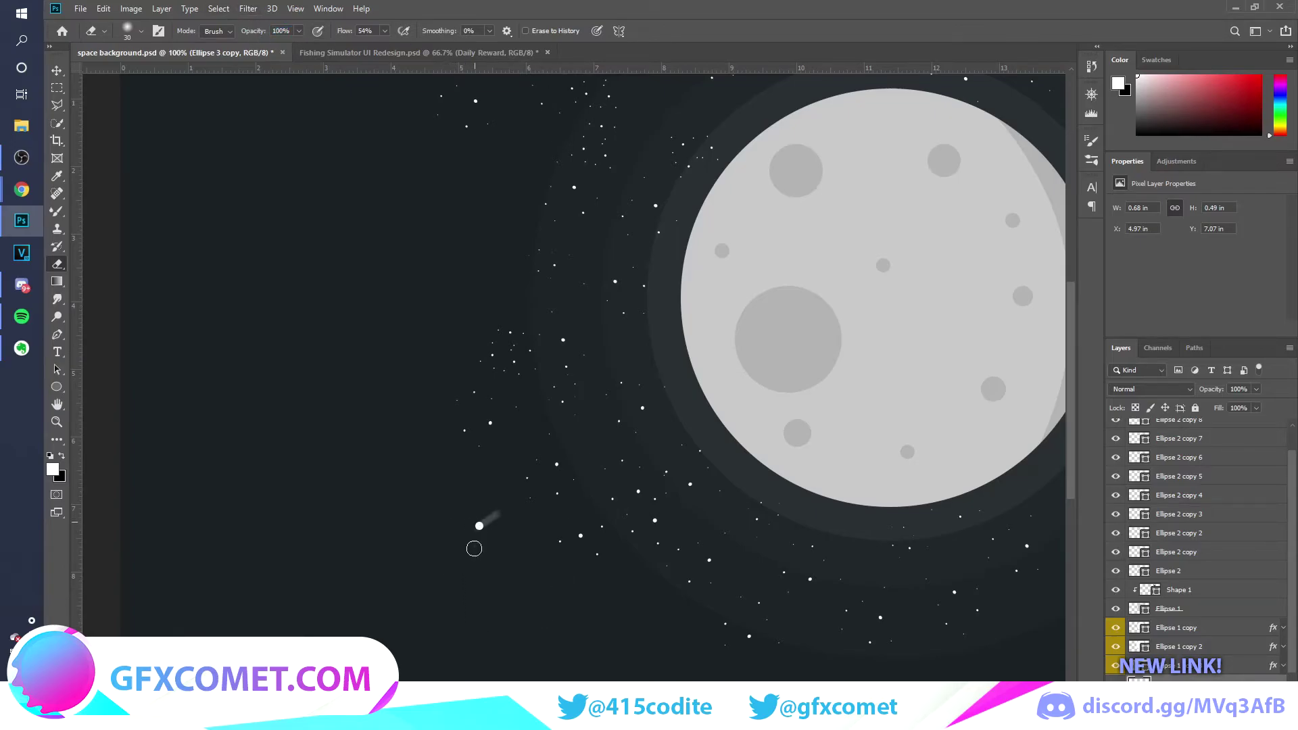
{"action": "key", "text": "v"}
{"action": "scroll", "coordinate": [376, 481], "scroll_direction": "down", "scroll_amount": 2}
{"action": "scroll", "coordinate": [704, 571], "scroll_direction": "up", "scroll_amount": 4}
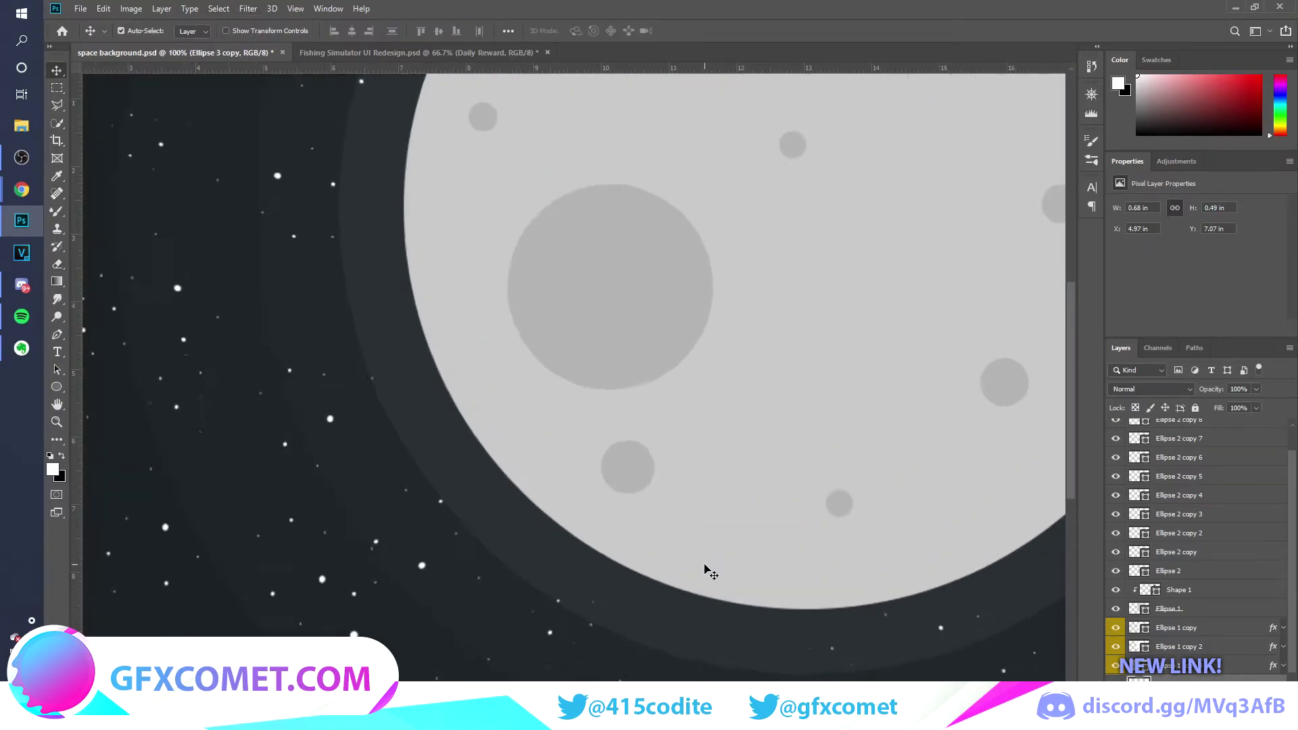
{"action": "scroll", "coordinate": [394, 493], "scroll_direction": "left", "scroll_amount": 4}
{"action": "scroll", "coordinate": [394, 493], "scroll_direction": "down", "scroll_amount": 2}
{"action": "key", "text": "e"}
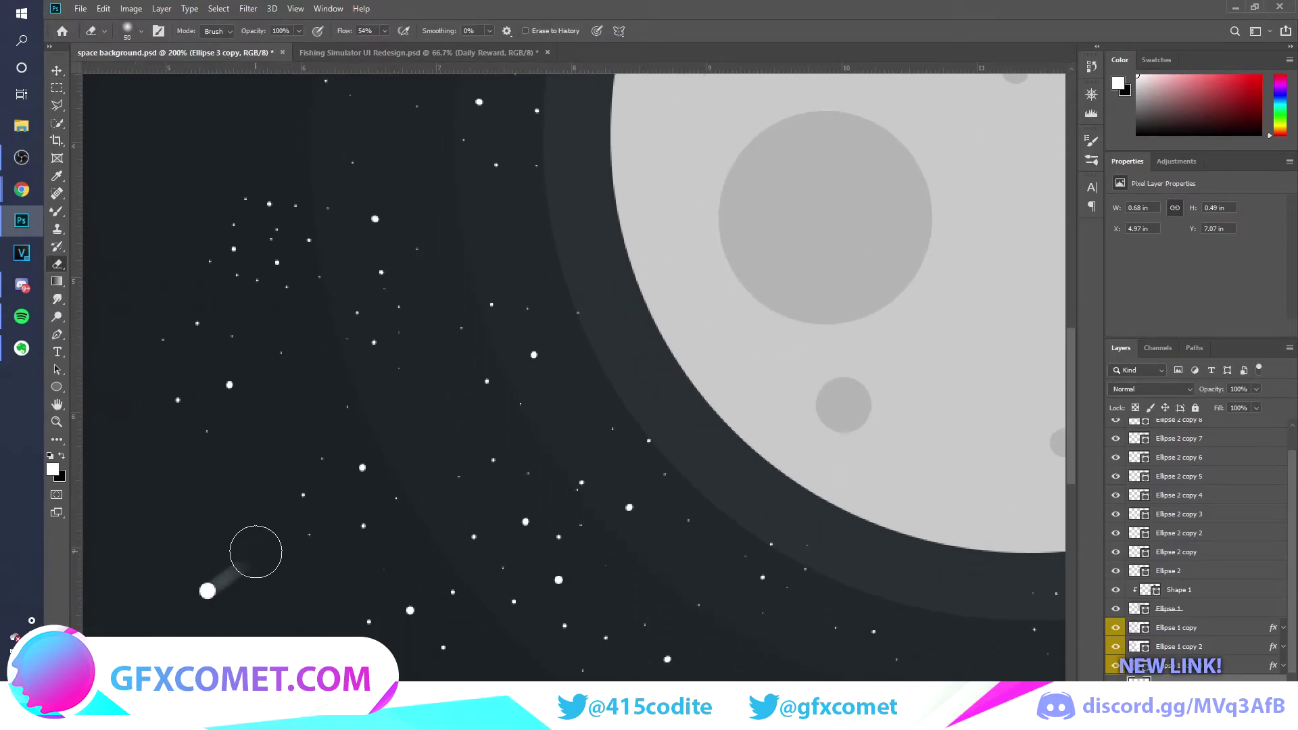
{"action": "key", "text": "v"}
{"action": "key", "text": "ctrl+0"}
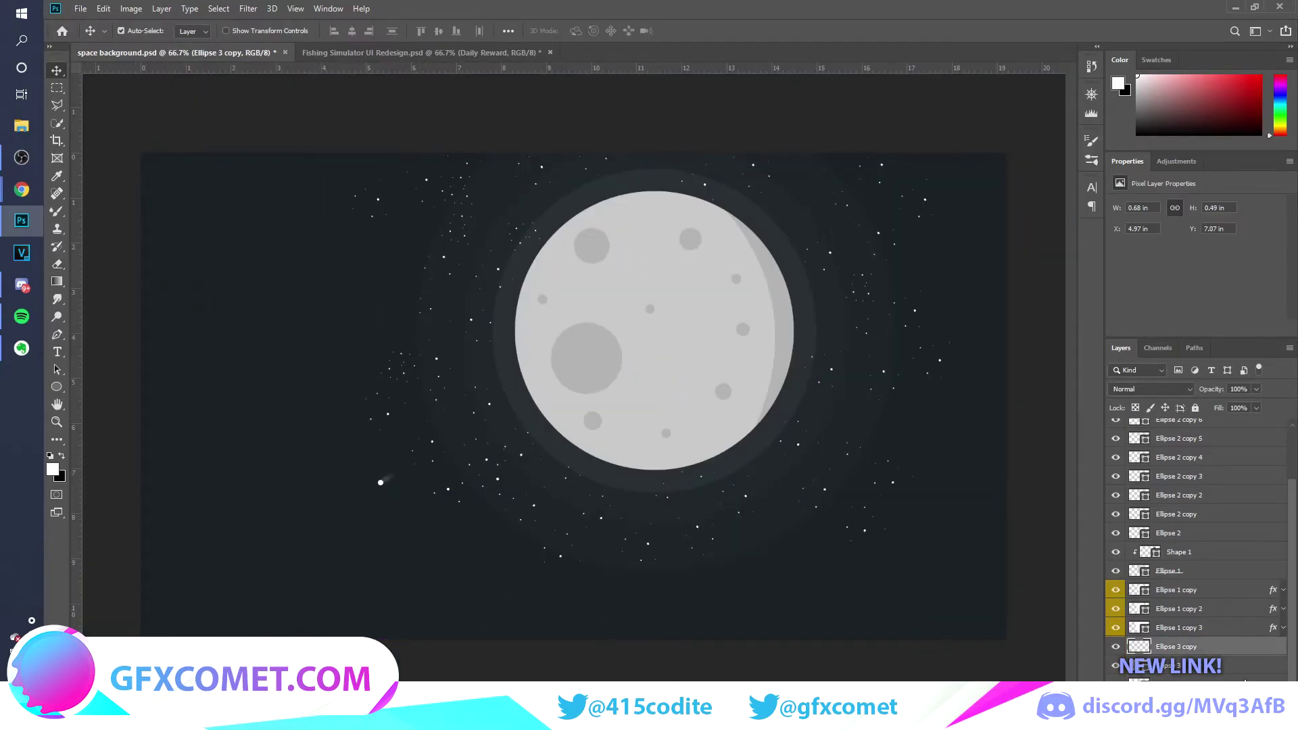
- Merge the bright star with its tail and scatter copies of it across the sky around the moon
{"action": "left_click", "coordinate": [1223, 668], "text": "shift"}
{"action": "key", "text": "ctrl+e"}
{"action": "left_click_drag", "start_coordinate": [468, 479], "coordinate": [632, 548]}
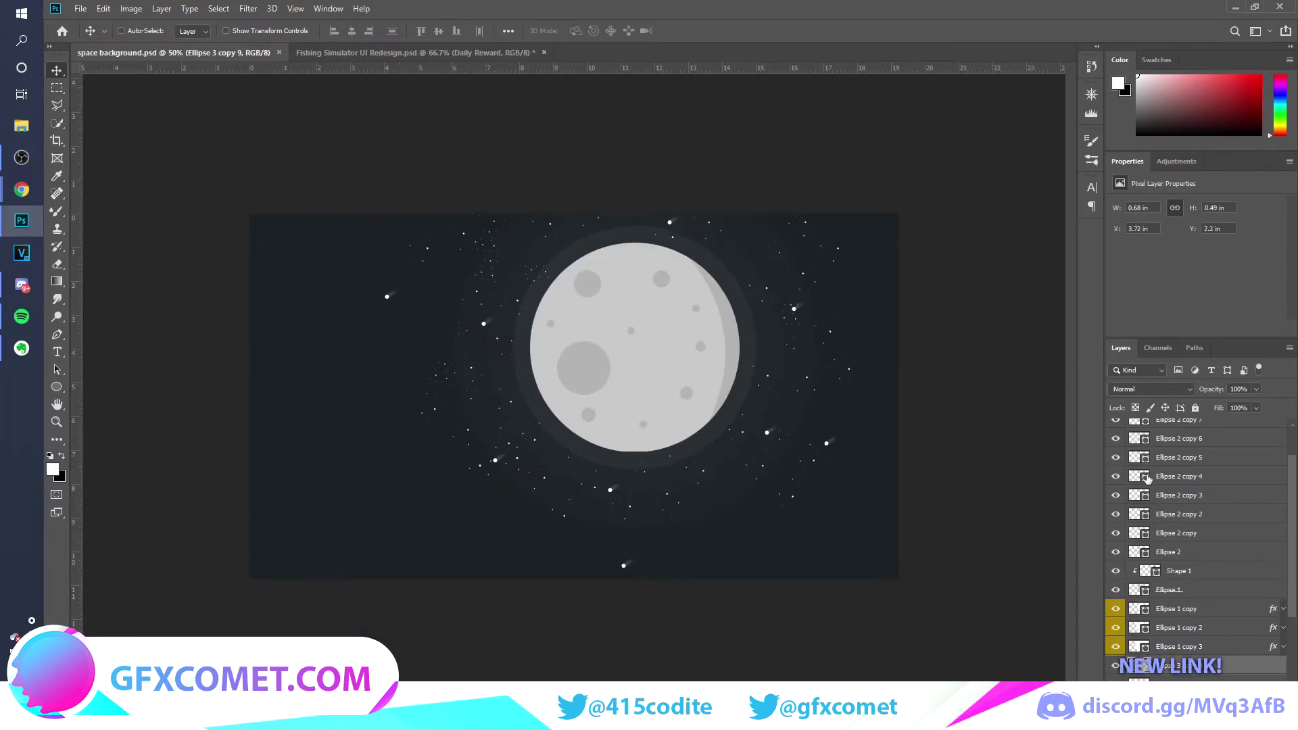
- Add a new layer at the very top of the layer stack
{"action": "scroll", "coordinate": [1211, 604], "scroll_direction": "up", "scroll_amount": 3}
{"action": "left_click", "coordinate": [1242, 429]}
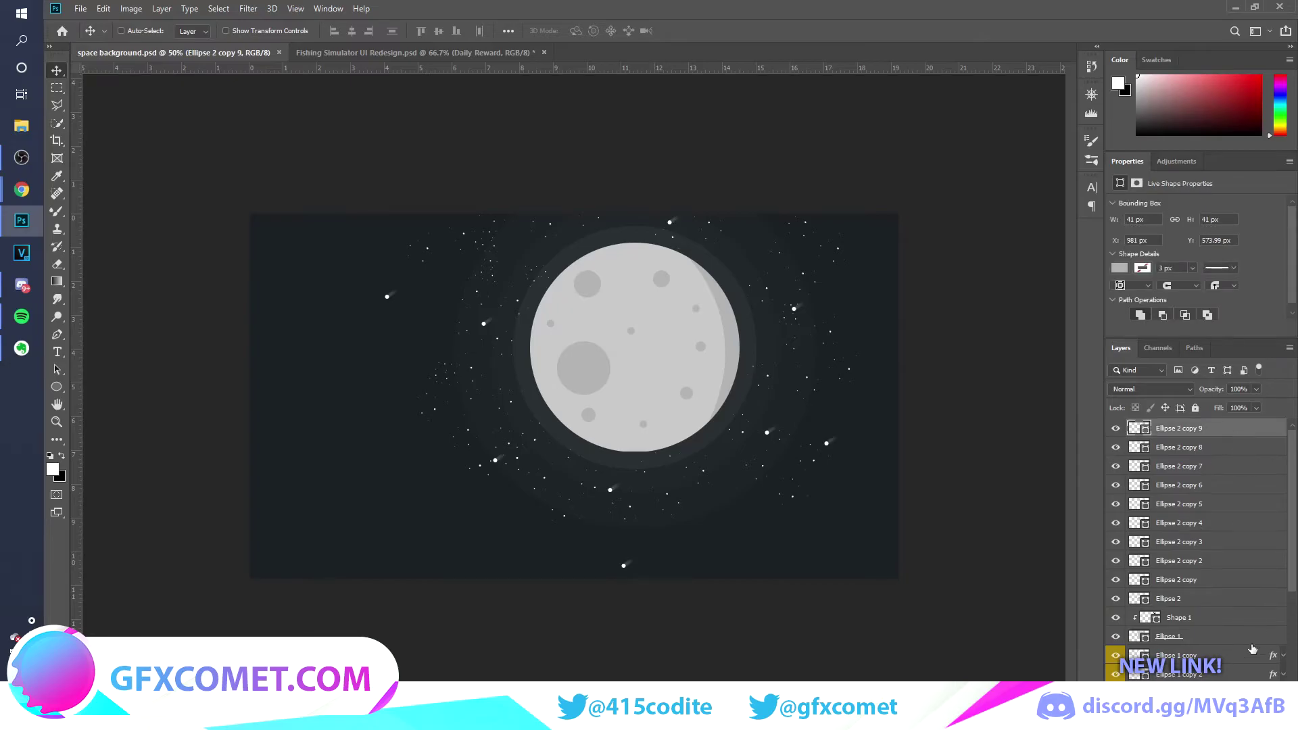
{"action": "key", "text": "ctrl+shift+alt+n"}
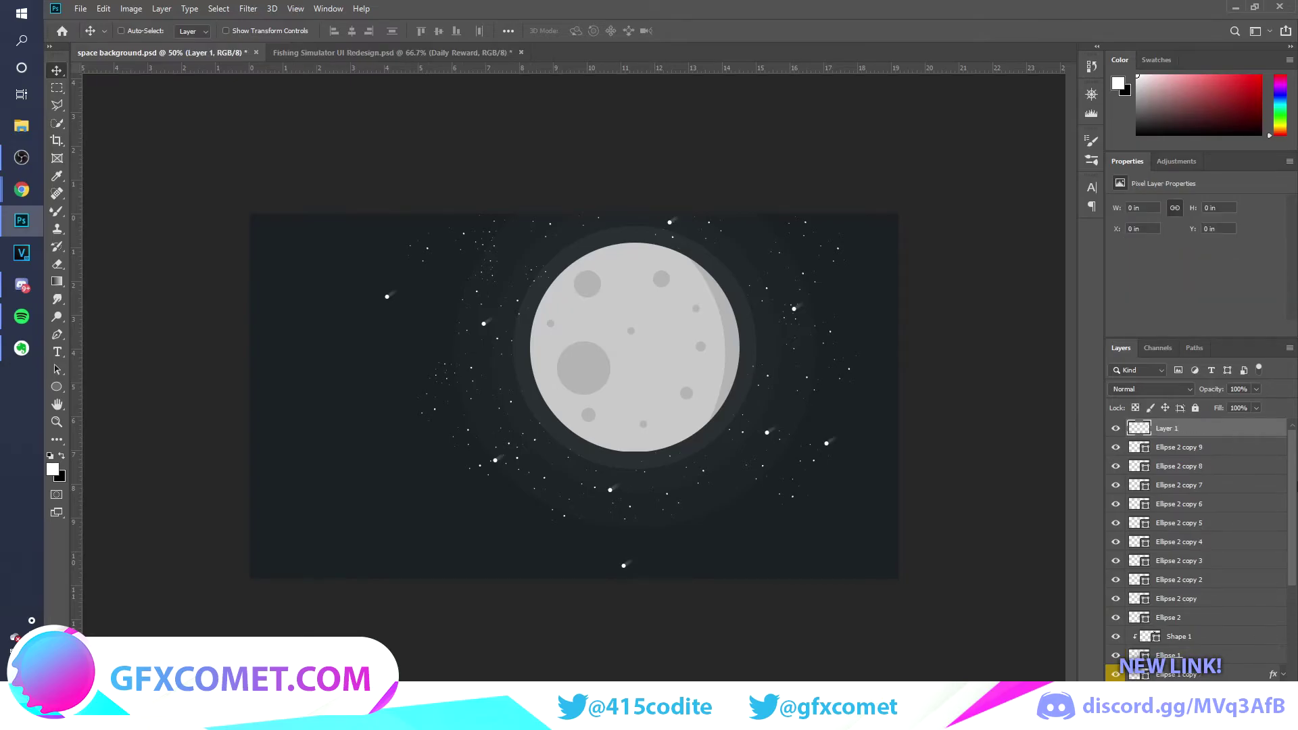
- Paint a large soft white glow centred on the moon with a brush enlarged to about 1600 px
{"action": "left_click", "coordinate": [57, 212]}
{"action": "left_click", "coordinate": [113, 211]}
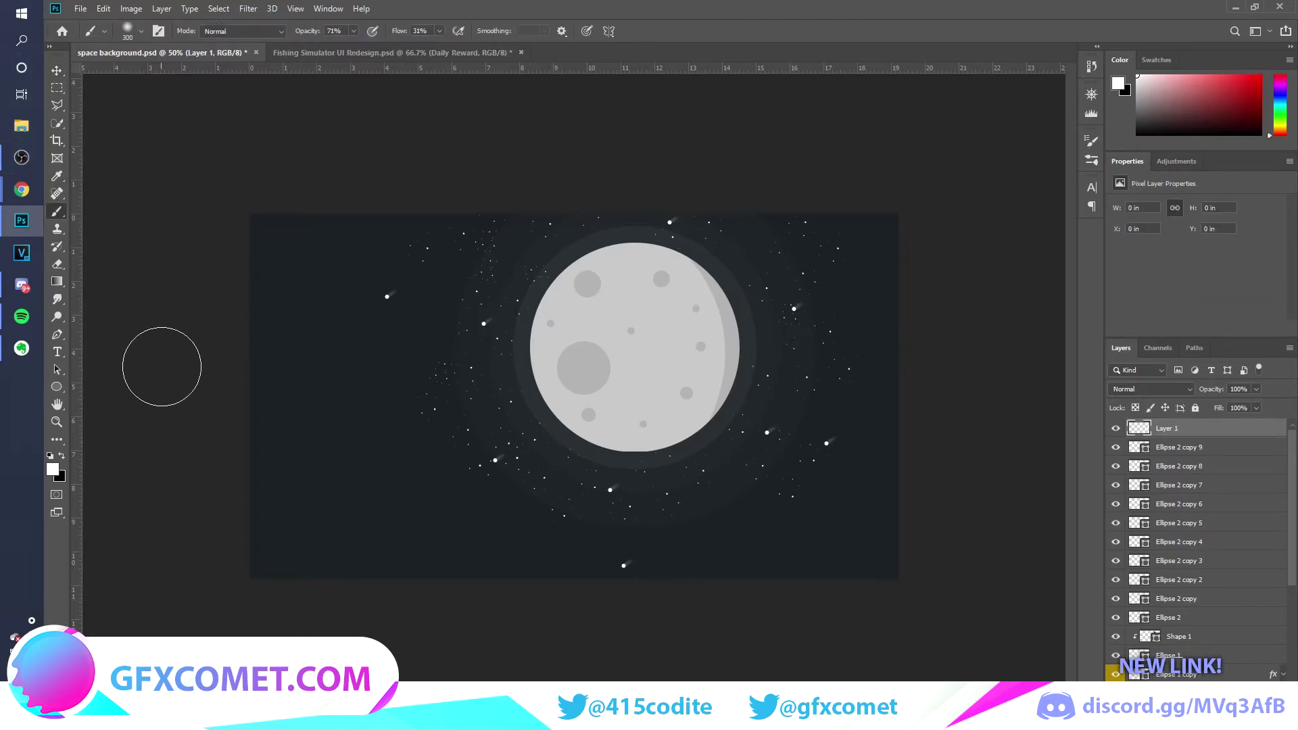
{"action": "key", "text": "bracketright"}
{"action": "key", "text": "bracketright"}
{"action": "key", "text": "bracketright"}
{"action": "key", "text": "bracketright"}
{"action": "key", "text": "bracketright"}
{"action": "key", "text": "bracketright"}
{"action": "key", "text": "bracketright"}
{"action": "key", "text": "bracketright"}
{"action": "key", "text": "bracketright"}
{"action": "key", "text": "bracketright"}
{"action": "key", "text": "bracketright"}
{"action": "key", "text": "bracketright"}
{"action": "key", "text": "bracketright"}
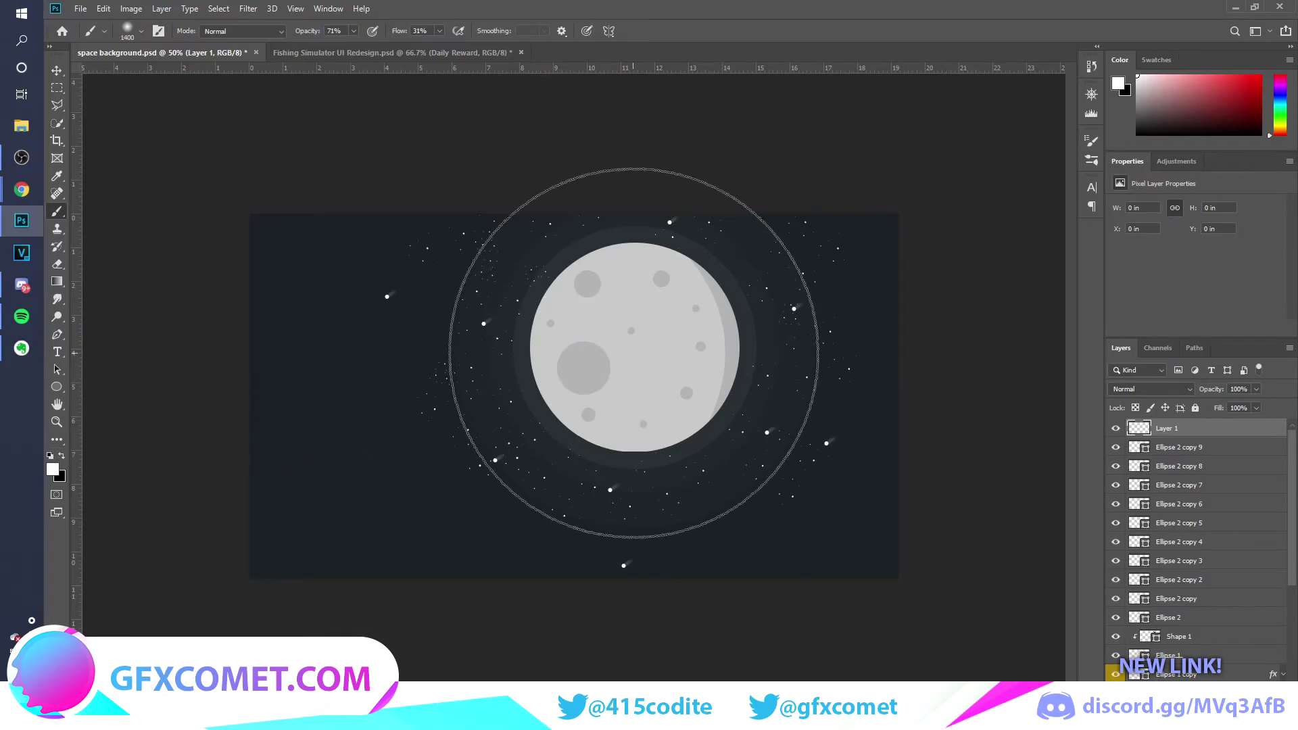
{"action": "left_click", "coordinate": [629, 346]}
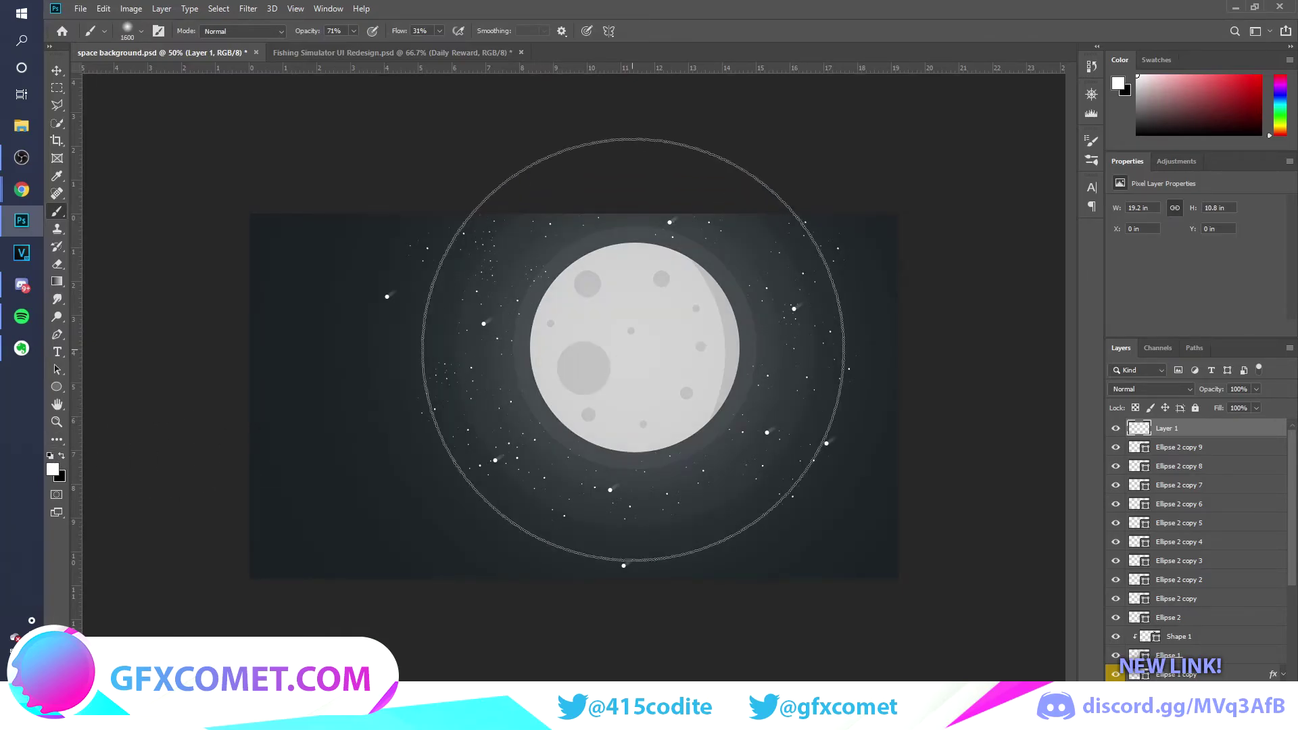
- Set the white glow layer to Overlay blending, and duplicate it with the copy's opacity at 61%
{"action": "key", "text": "v"}
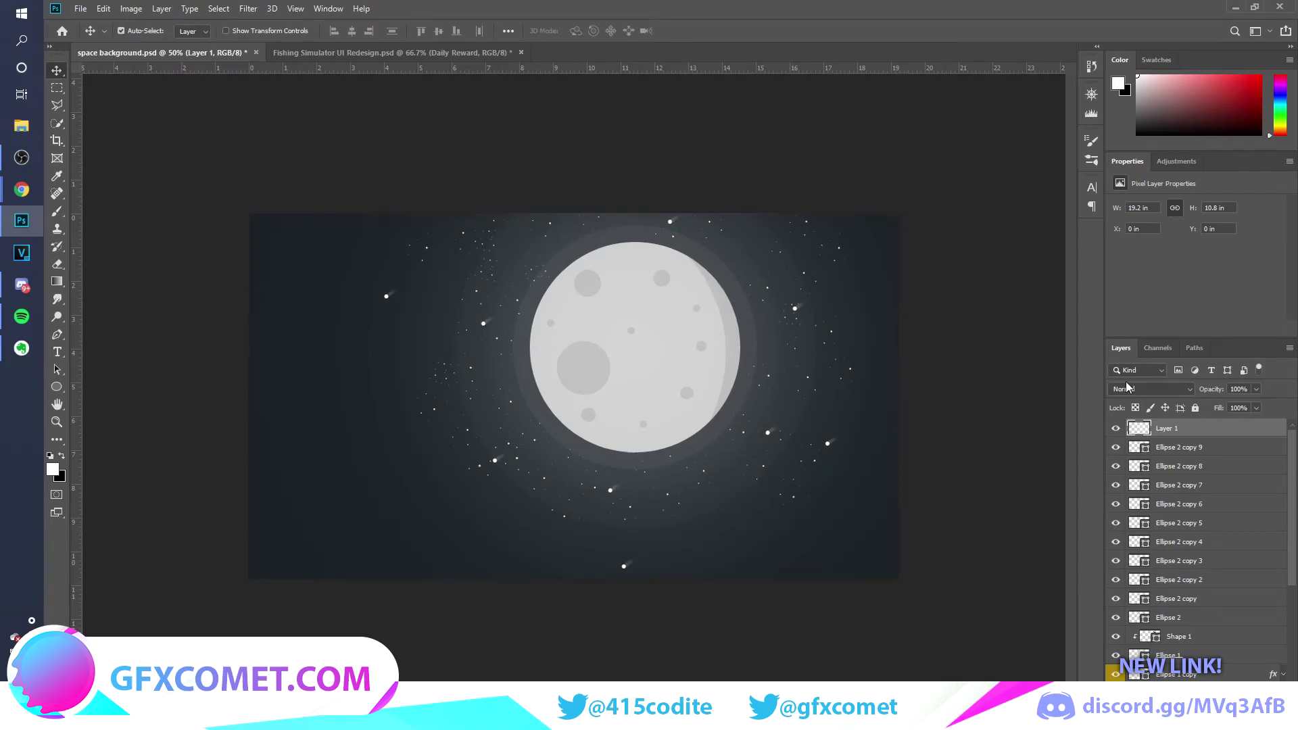
{"action": "key", "text": "ctrl+plus"}
{"action": "left_click", "coordinate": [1128, 388]}
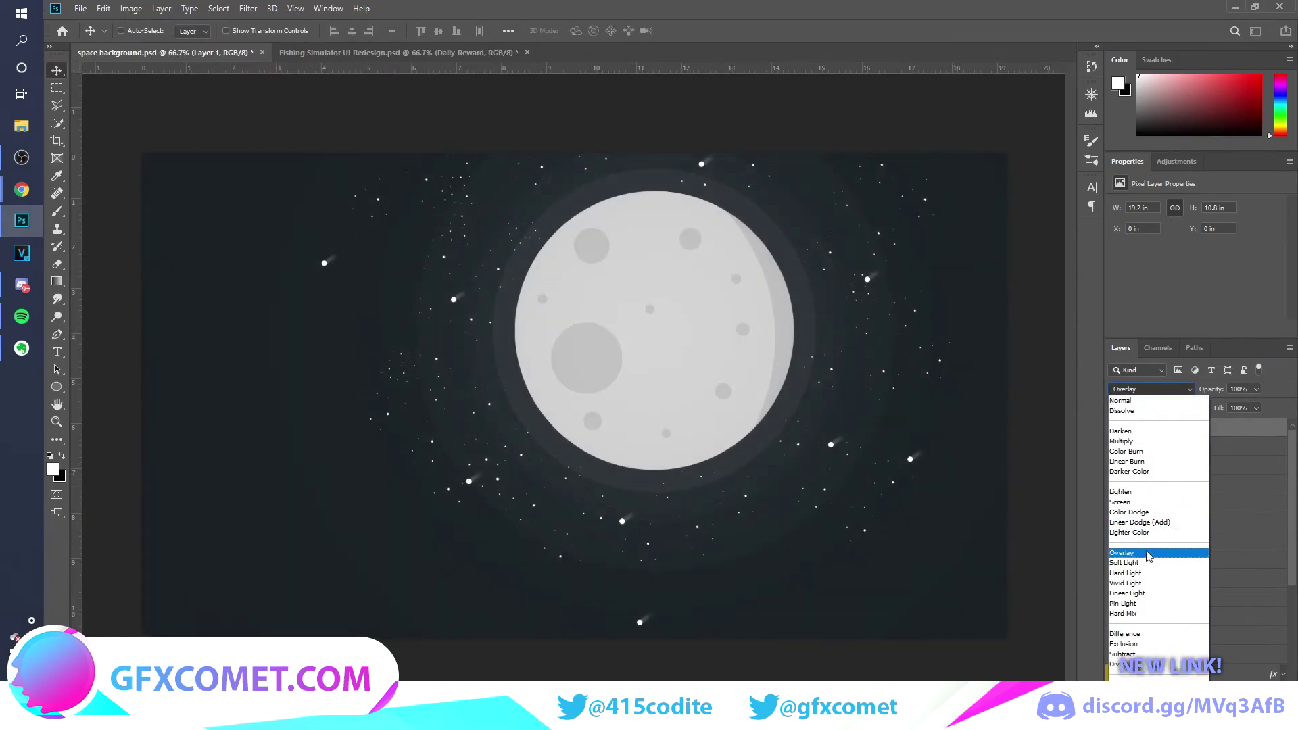
{"action": "left_click", "coordinate": [1147, 553]}
{"action": "left_click", "coordinate": [1115, 428]}
{"action": "left_click", "coordinate": [1116, 428]}
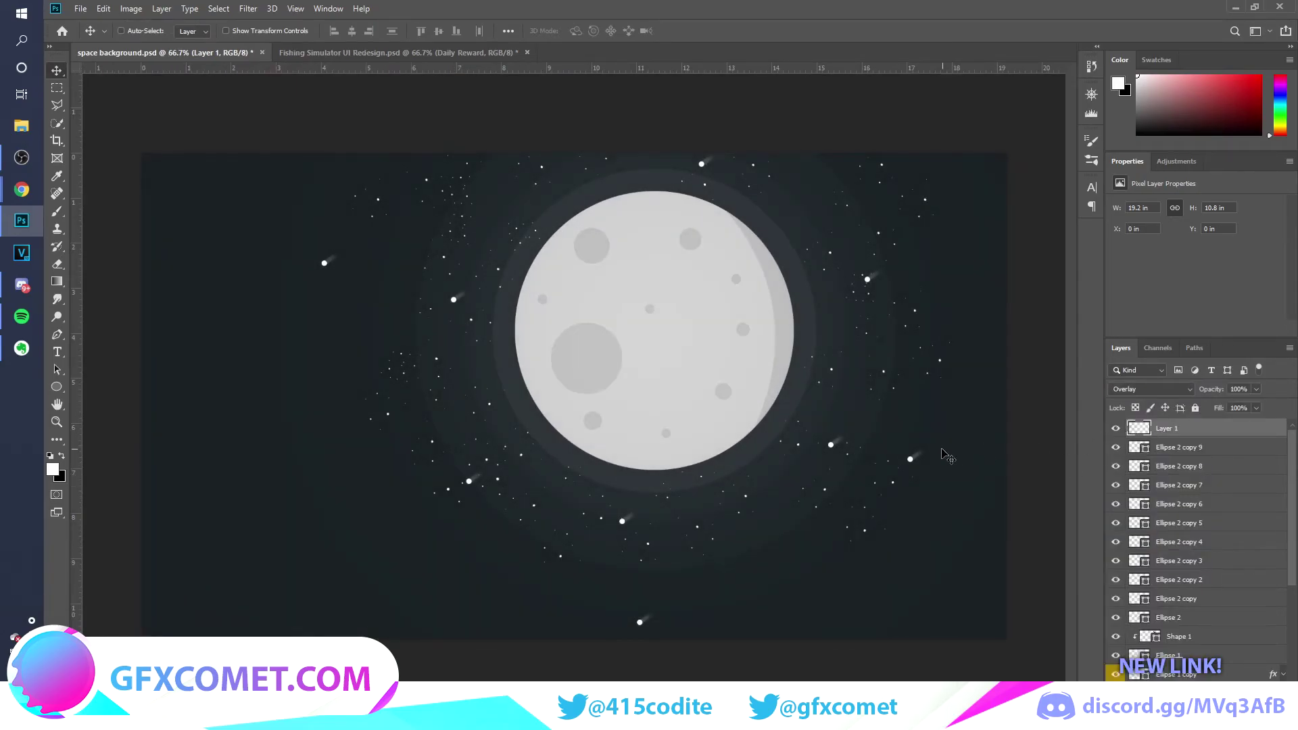
{"action": "key", "text": "ctrl+j"}
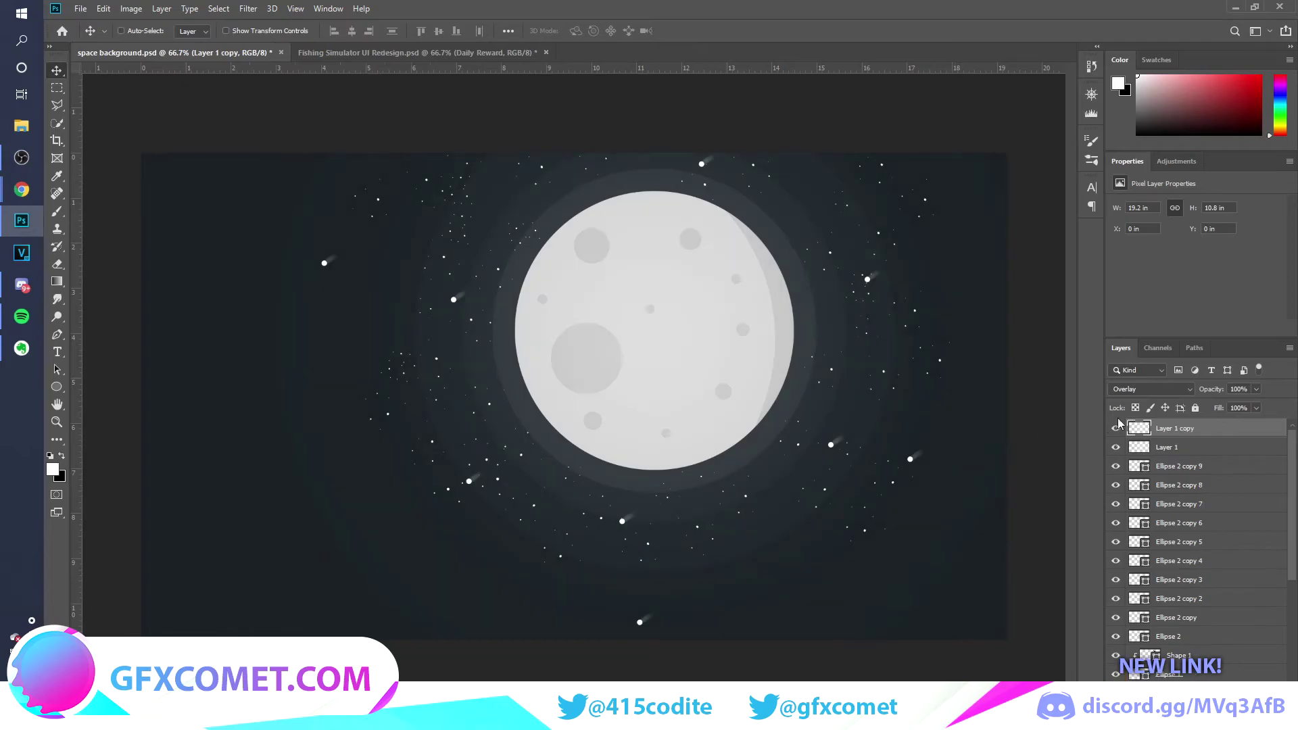
{"action": "left_click_drag", "start_coordinate": [1223, 392], "coordinate": [953, 407]}
- Duplicate the glow layer again and try the Dissolve and Normal blend modes on the new copy
{"action": "key", "text": "ctrl+j"}
{"action": "left_click", "coordinate": [1170, 391]}
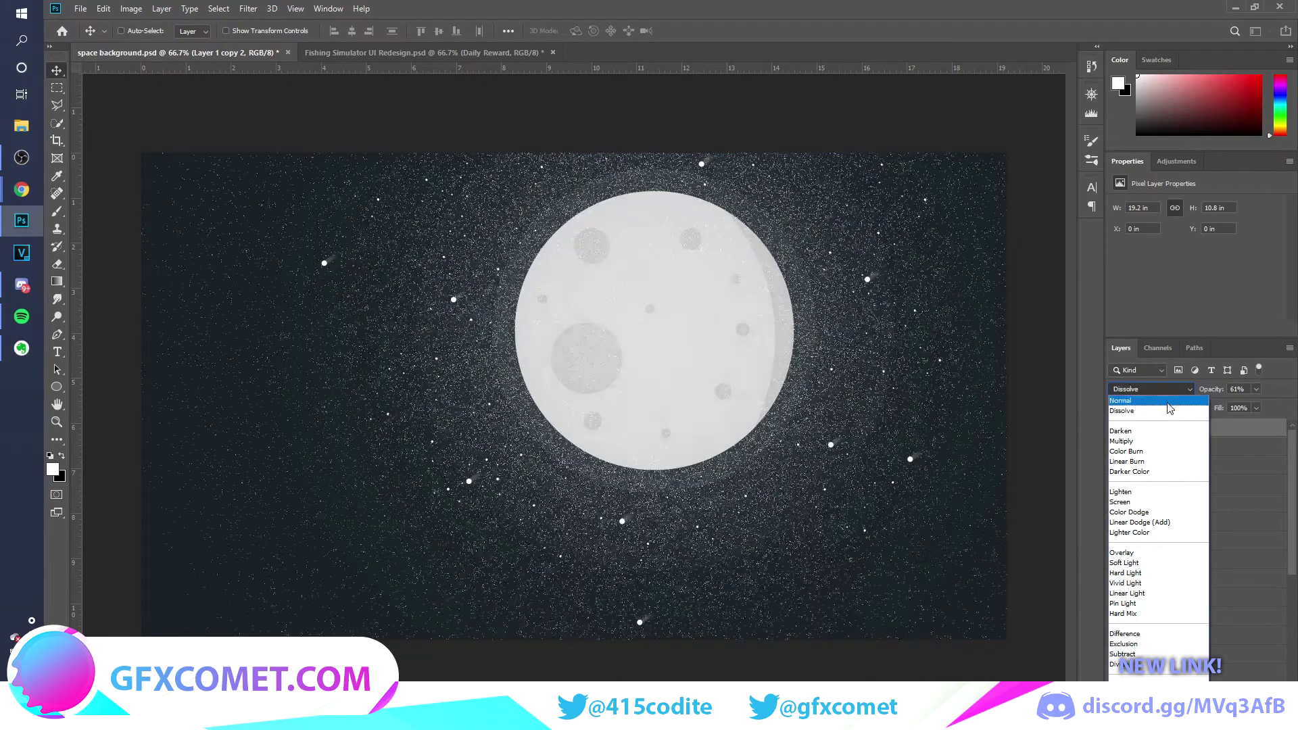
{"action": "left_click", "coordinate": [1167, 401]}
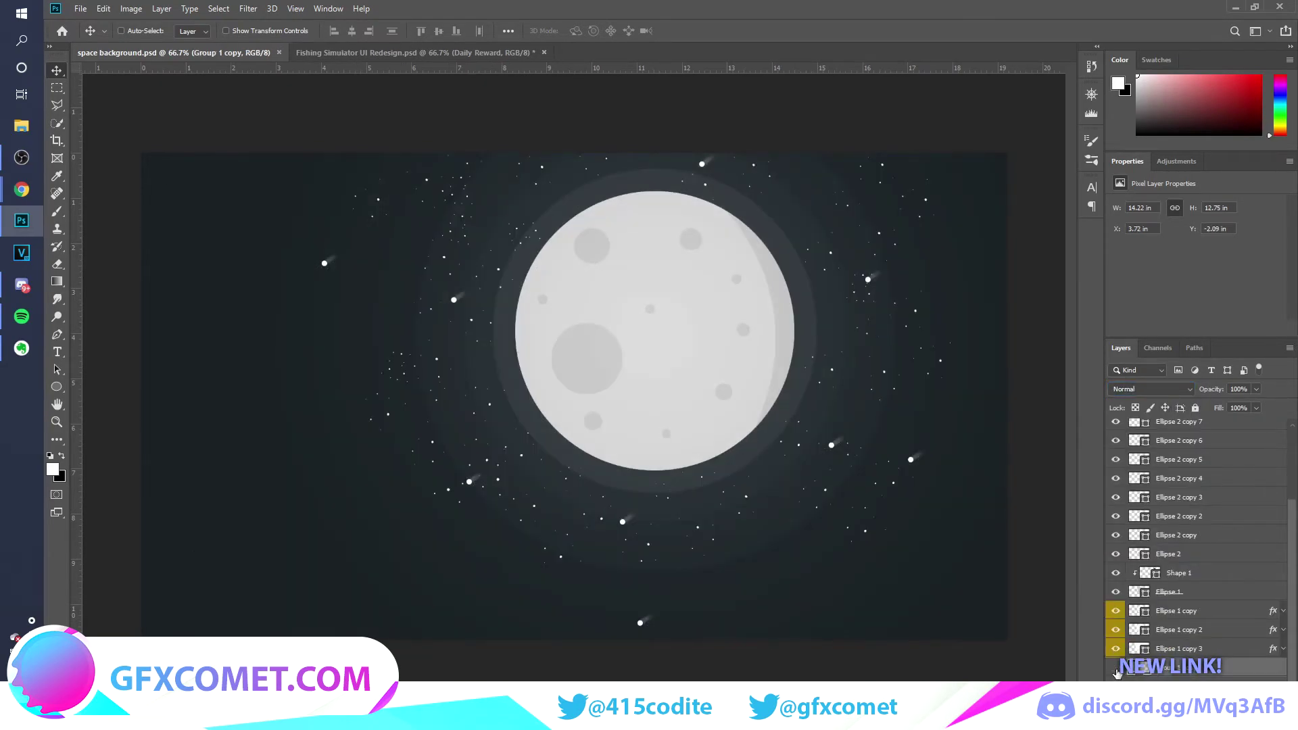
- Rasterize the layer style of the background layer, Layer 0
{"action": "left_click", "coordinate": [1116, 669]}
{"action": "left_click", "coordinate": [1176, 685]}
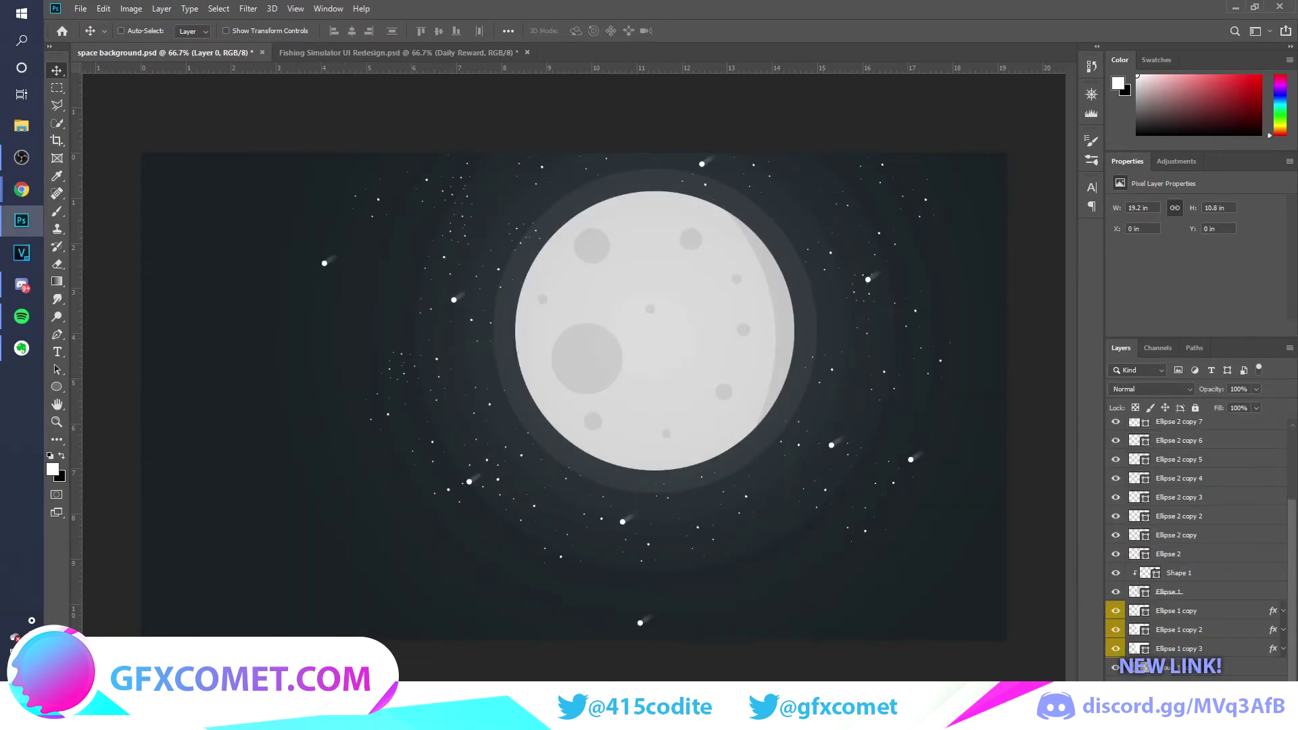
{"action": "double_click", "coordinate": [1217, 686]}
{"action": "left_click", "coordinate": [1261, 249]}
{"action": "right_click", "coordinate": [1190, 686]}
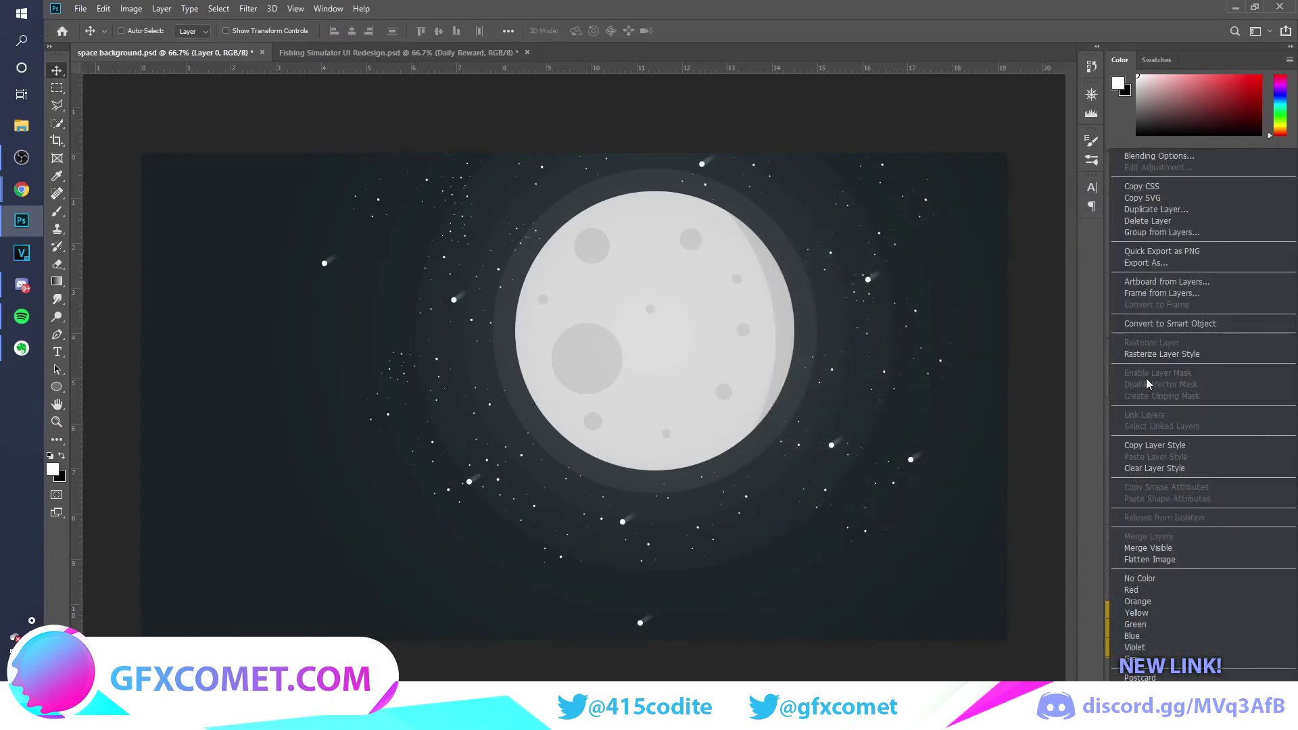
{"action": "left_click", "coordinate": [1182, 354]}
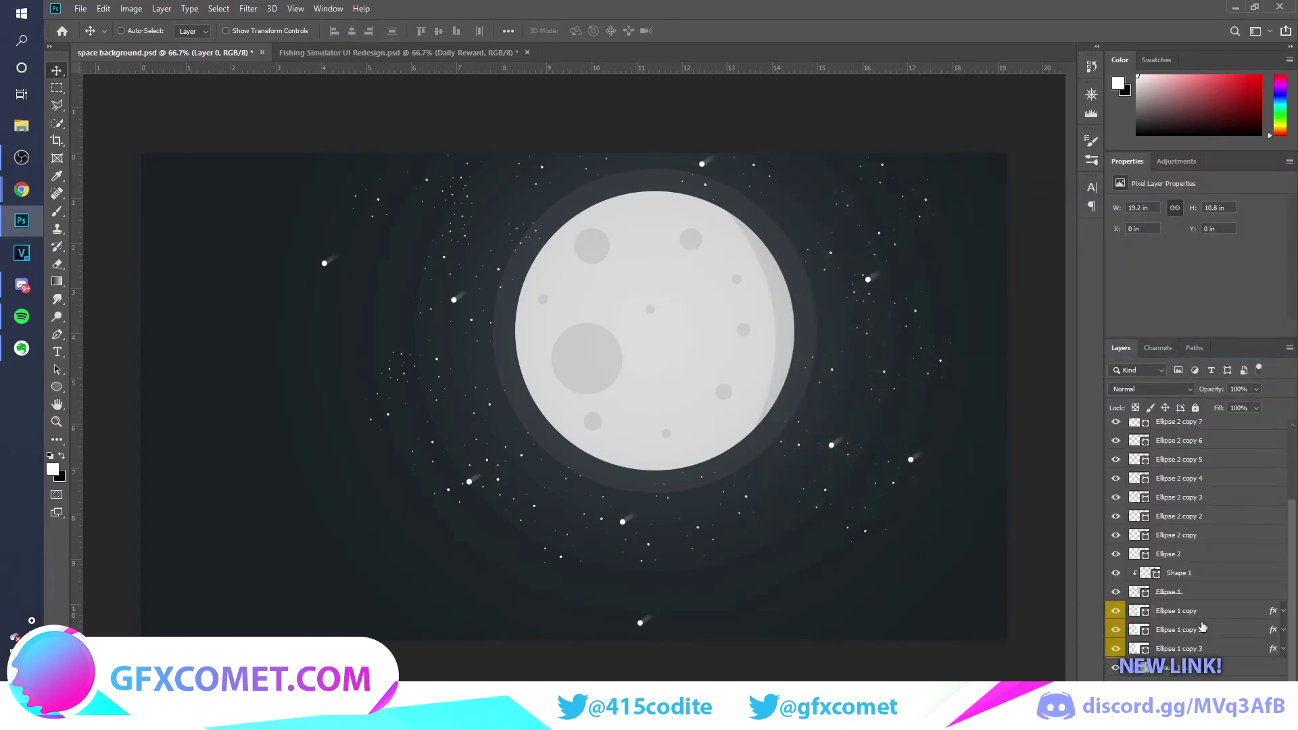
- Duplicate the rasterized background layer, Layer 0
{"action": "double_click", "coordinate": [1203, 685]}
{"action": "left_click", "coordinate": [1240, 252]}
{"action": "key", "text": "ctrl+j"}
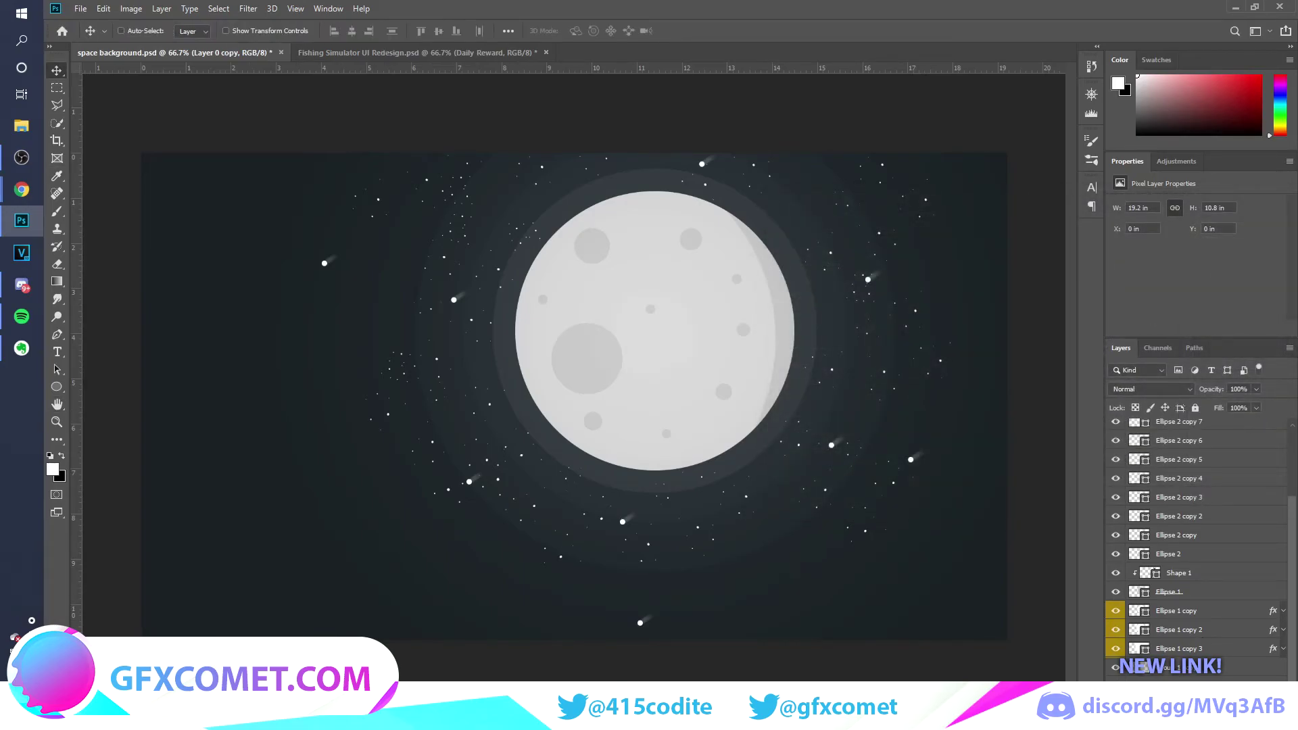
- Add a linear blue-to-cyan Gradient Overlay to the background copy, with a -134° angle and 50% scale
{"action": "scroll", "coordinate": [1251, 669], "scroll_direction": "down", "scroll_amount": 1}
{"action": "double_click", "coordinate": [1203, 684]}
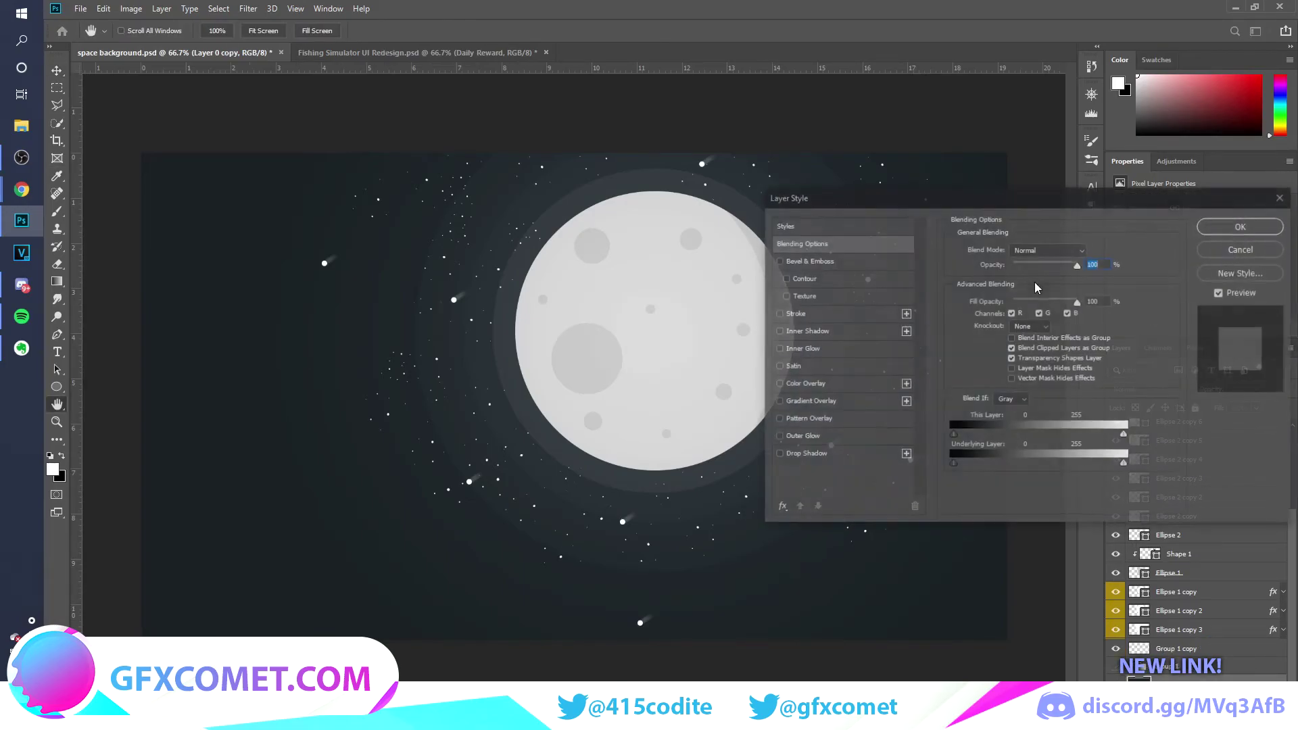
{"action": "left_click", "coordinate": [809, 402]}
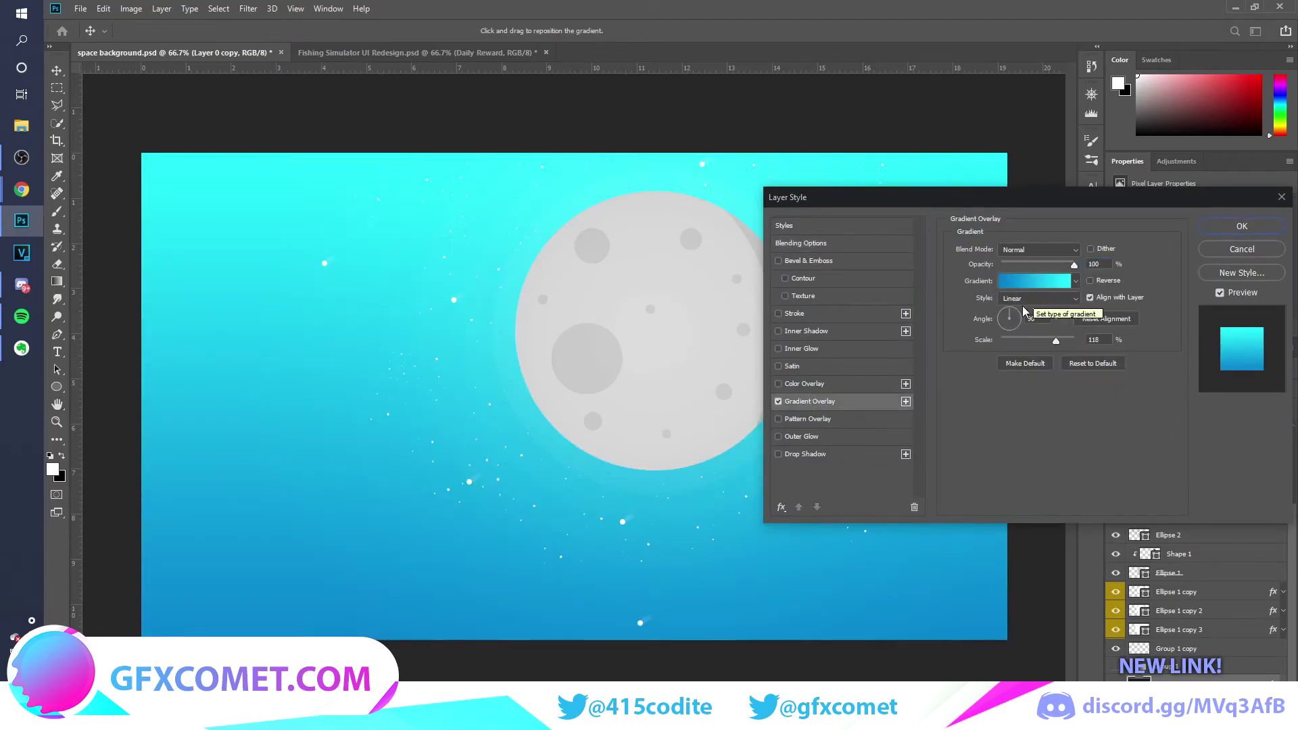
{"action": "left_click", "coordinate": [1004, 327]}
{"action": "left_click", "coordinate": [999, 327]}
{"action": "left_click_drag", "start_coordinate": [1055, 340], "coordinate": [1016, 339]}
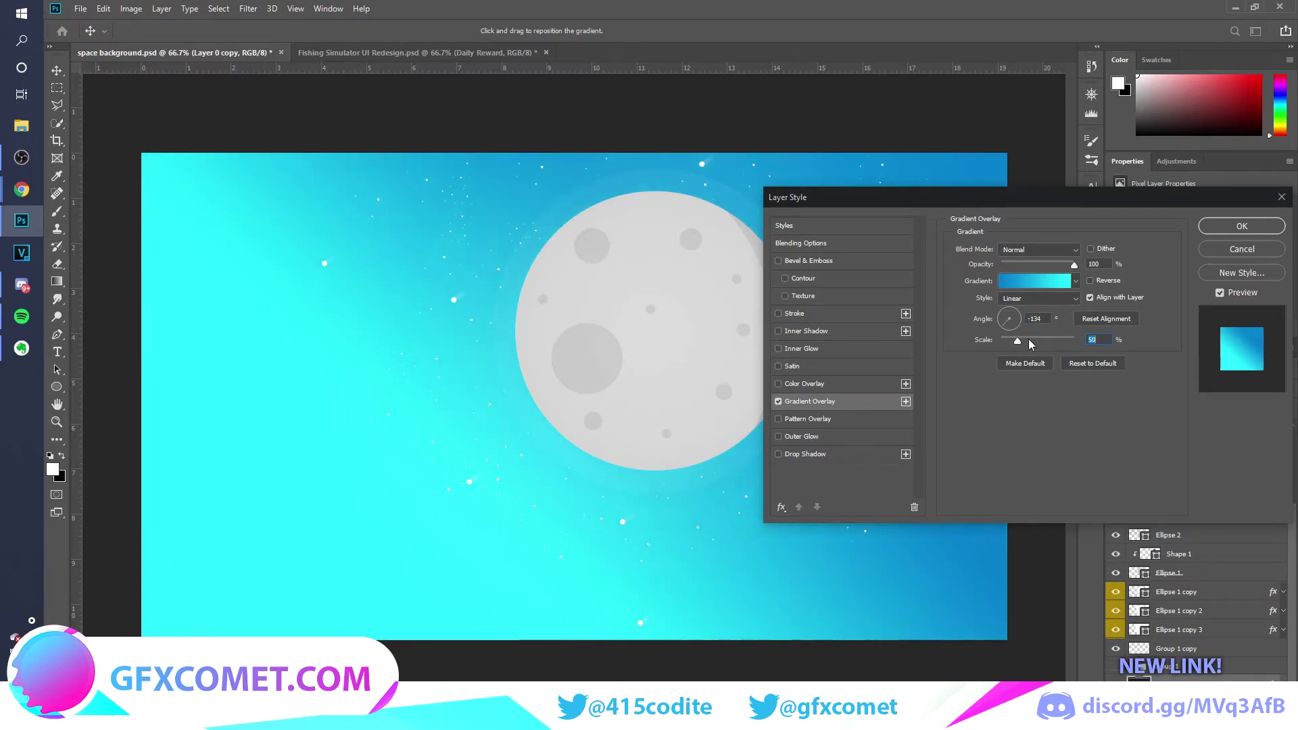
- Blend the gradient overlay in Overlay mode at 50% opacity and open its gradient for editing
{"action": "left_click", "coordinate": [1036, 283]}
{"action": "left_click", "coordinate": [1197, 176]}
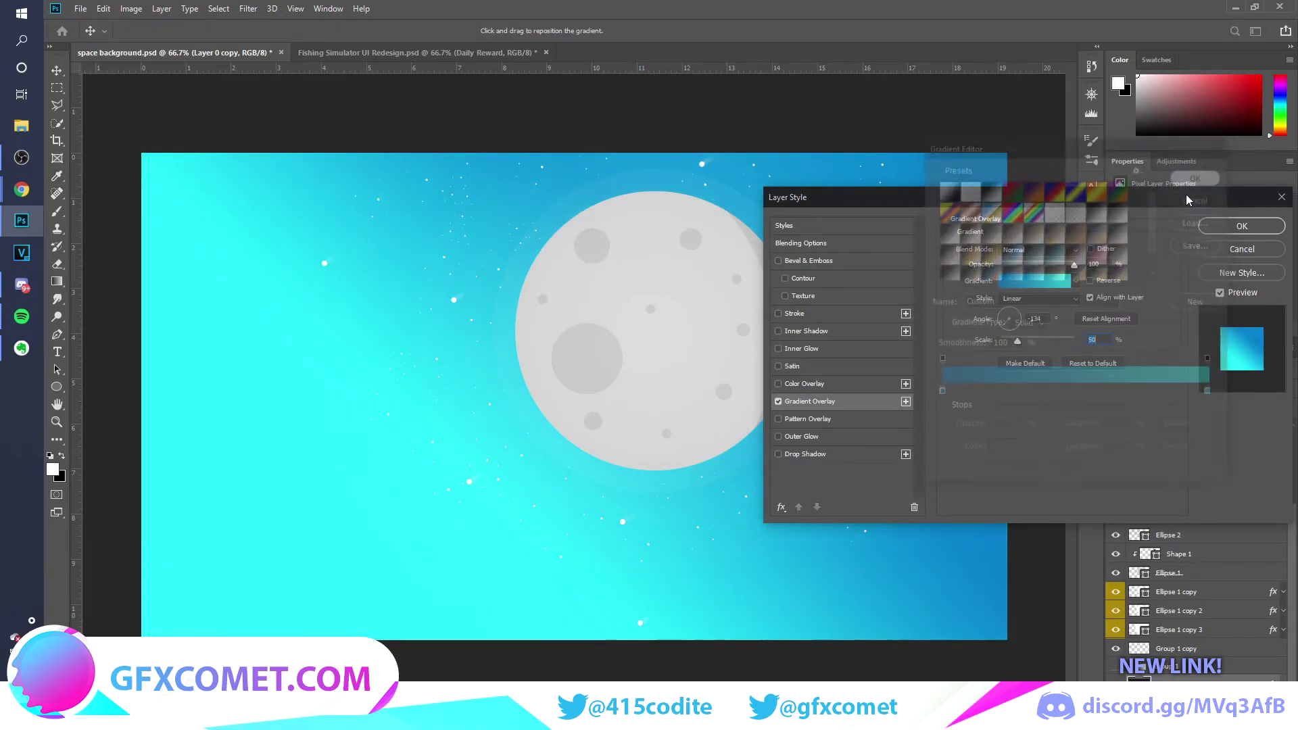
{"action": "left_click", "coordinate": [1033, 249]}
{"action": "left_click", "coordinate": [1012, 413]}
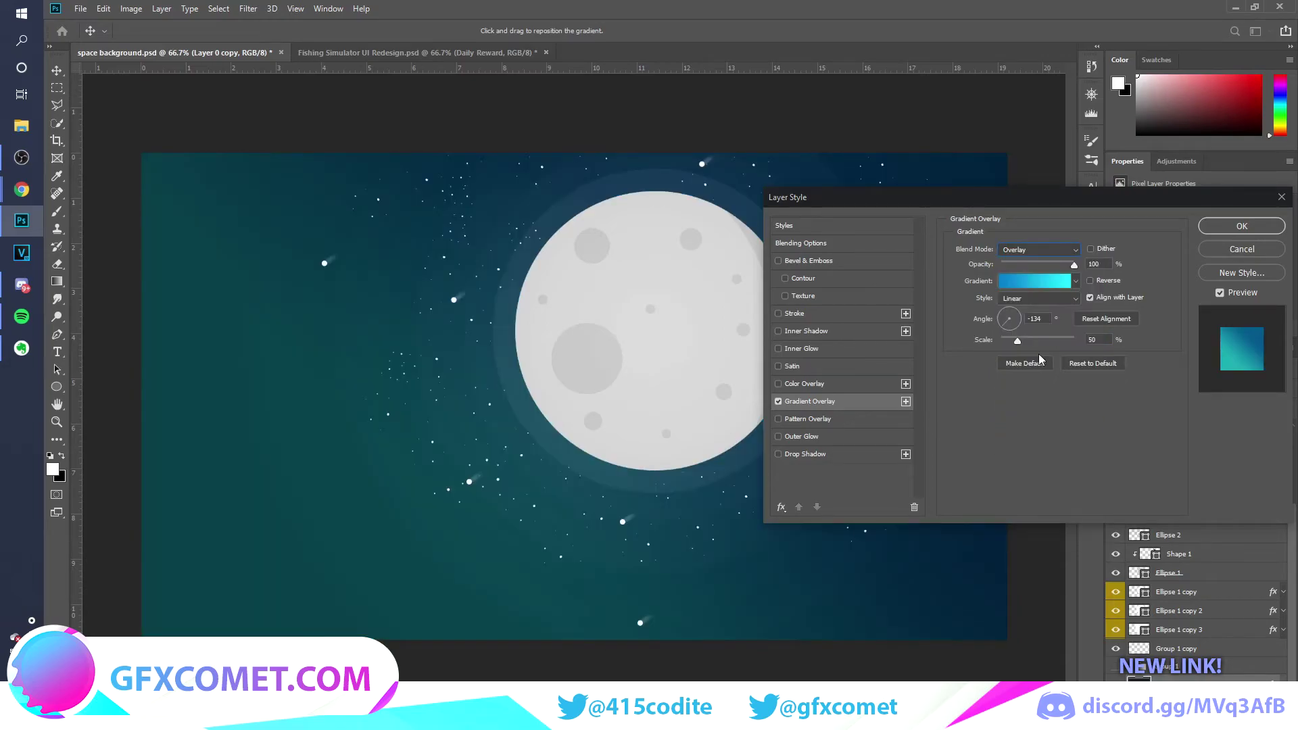
{"action": "left_click_drag", "start_coordinate": [1071, 266], "coordinate": [1016, 266]}
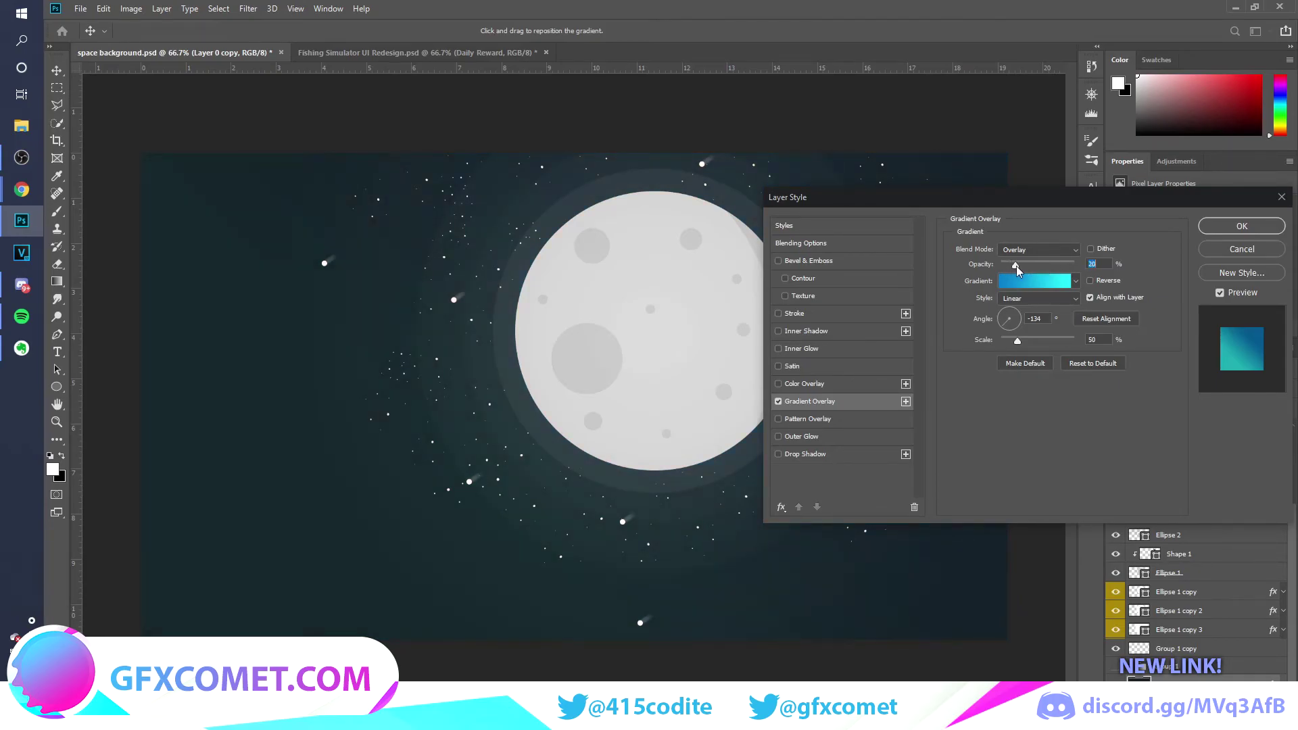
{"action": "left_click_drag", "start_coordinate": [1023, 199], "coordinate": [1150, 177]}
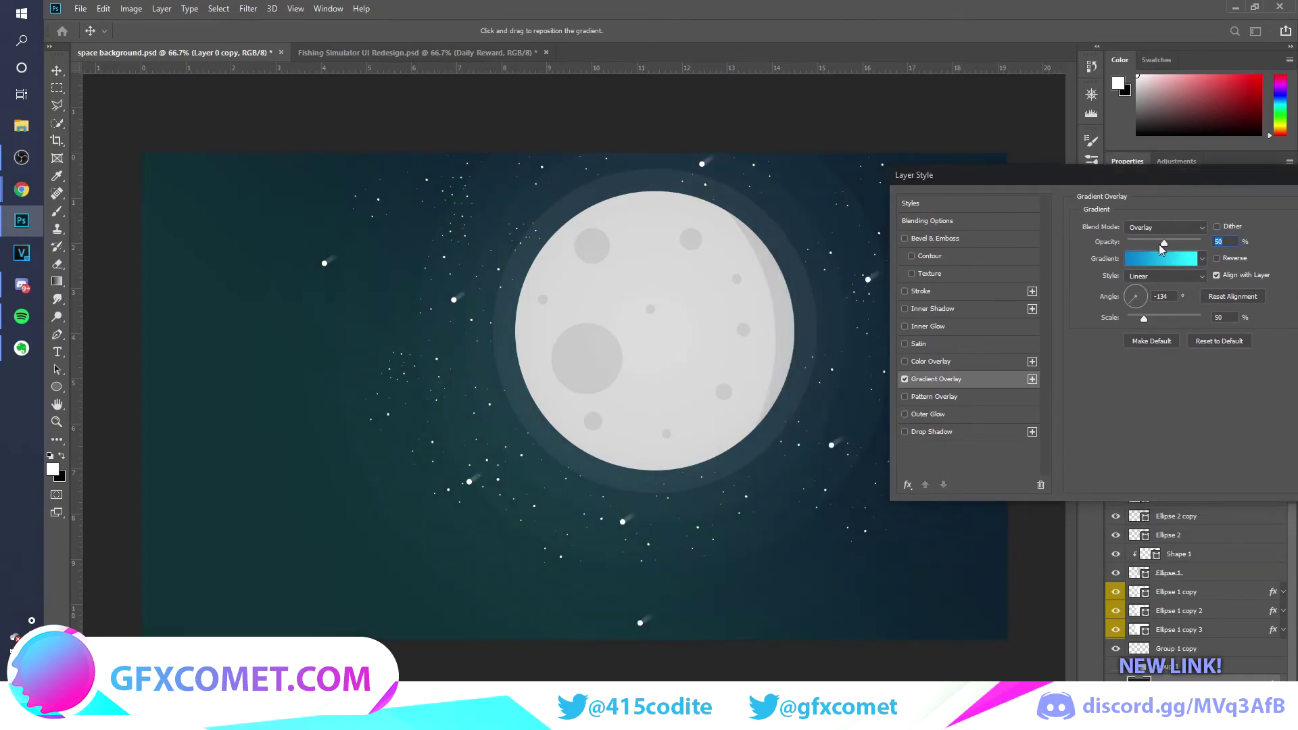
{"action": "left_click", "coordinate": [1149, 259]}
{"action": "left_click", "coordinate": [941, 399]}
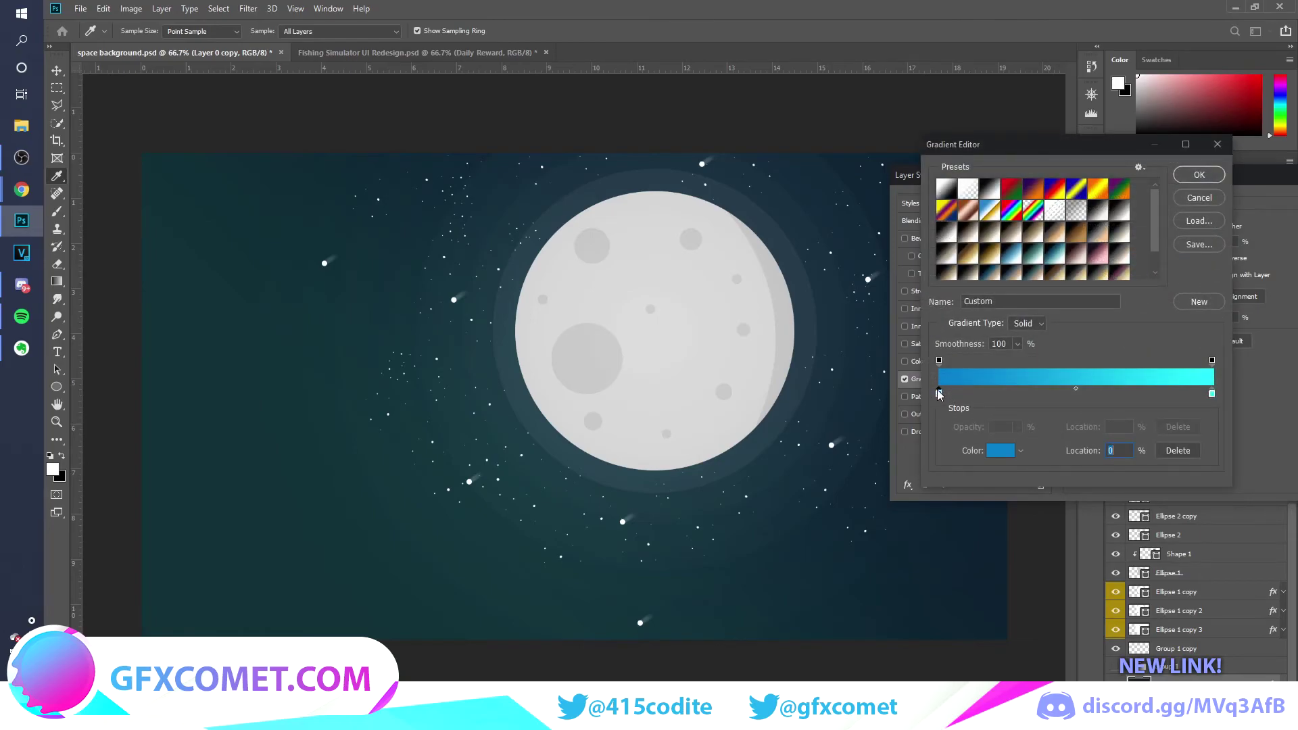
{"action": "double_click", "coordinate": [941, 399]}
{"action": "left_click", "coordinate": [968, 349]}
{"action": "left_click_drag", "start_coordinate": [991, 355], "coordinate": [875, 350]}
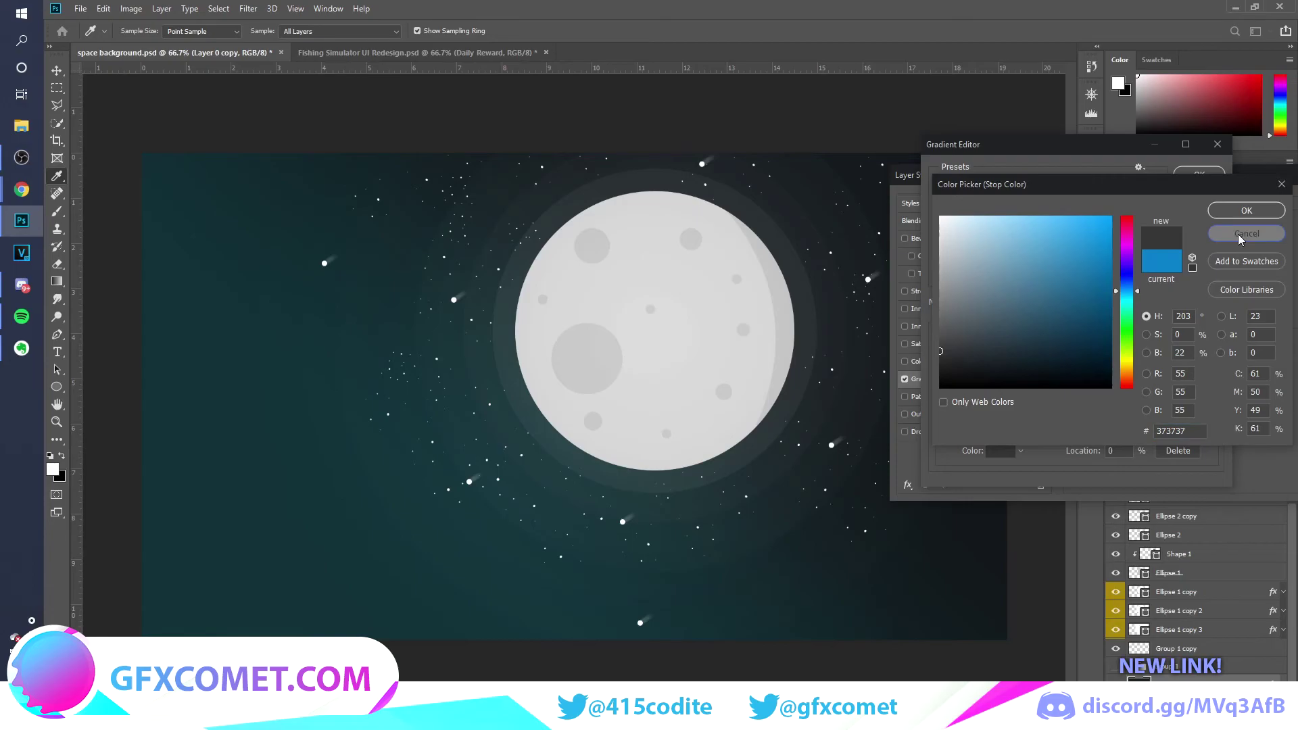
{"action": "left_click", "coordinate": [1241, 233]}
- Change the gradient's cyan colour stop at location 100% to a dark teal
{"action": "left_click", "coordinate": [1212, 394]}
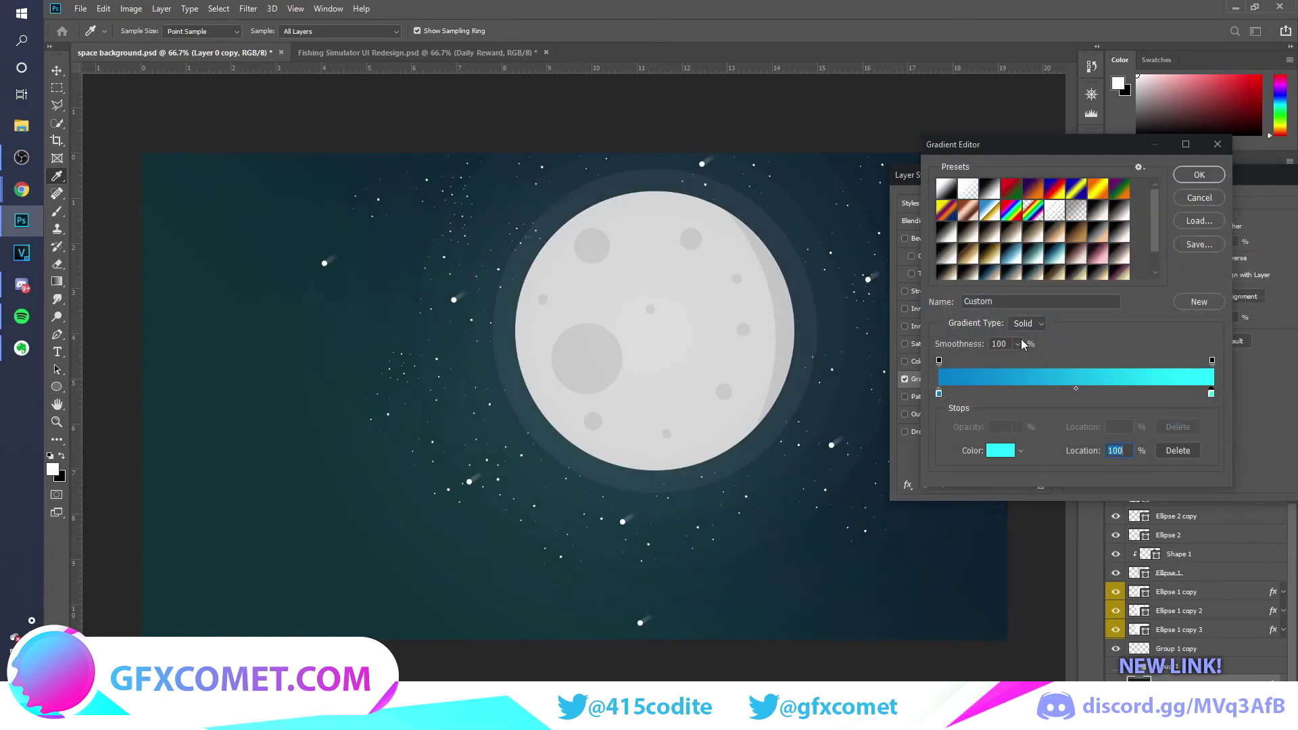
{"action": "double_click", "coordinate": [1212, 395]}
{"action": "left_click_drag", "start_coordinate": [1003, 351], "coordinate": [879, 356]}
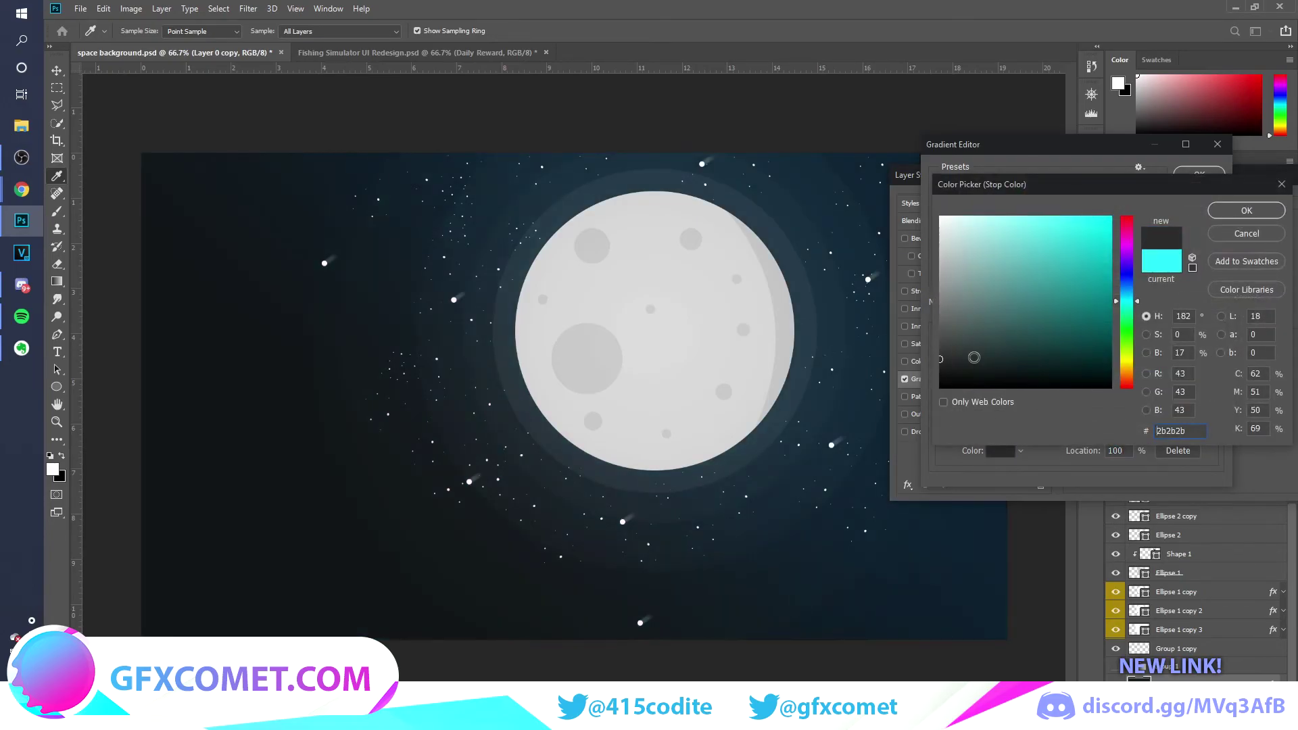
{"action": "left_click_drag", "start_coordinate": [969, 357], "coordinate": [867, 322]}
{"action": "left_click", "coordinate": [1049, 299]}
{"action": "left_click", "coordinate": [1247, 212]}
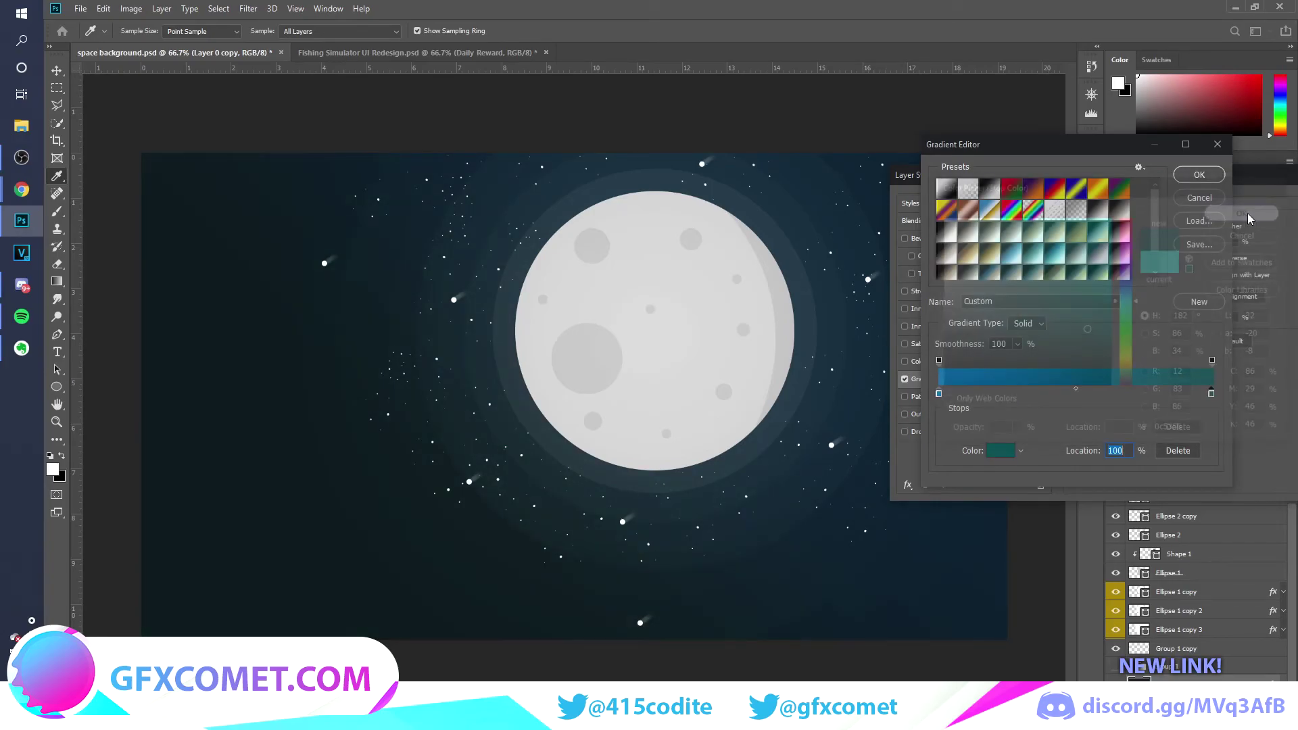